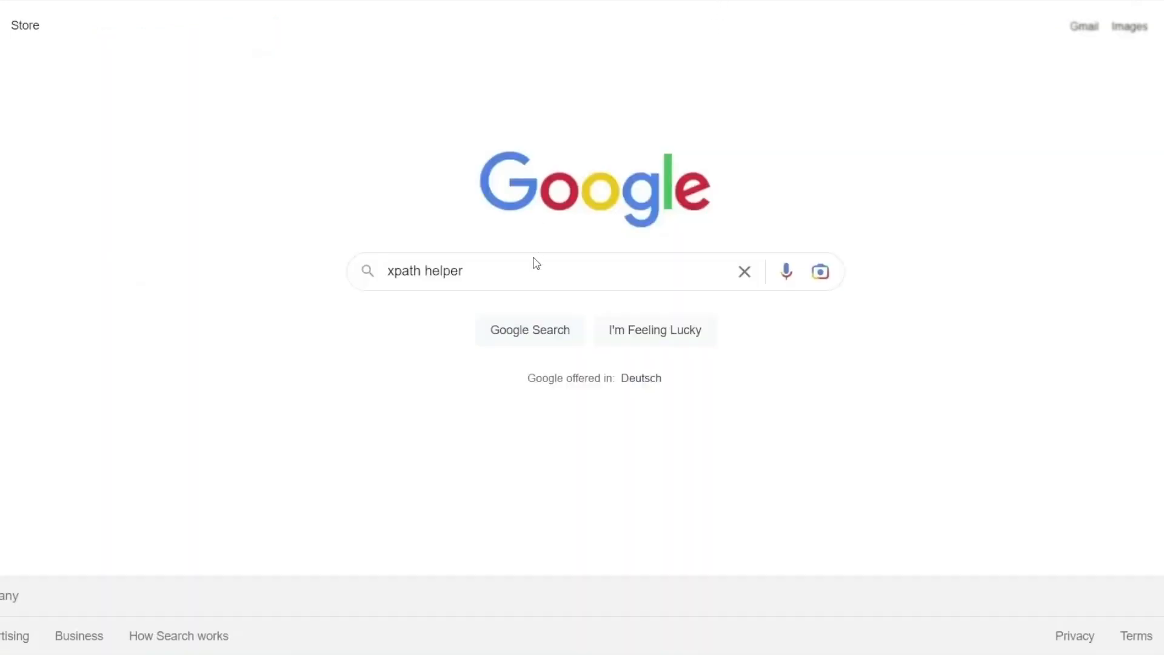
Search Google for "xpath helper" and install the XPath Helper extension from the Chrome Web Store
left_click(527, 271)
key("Return")
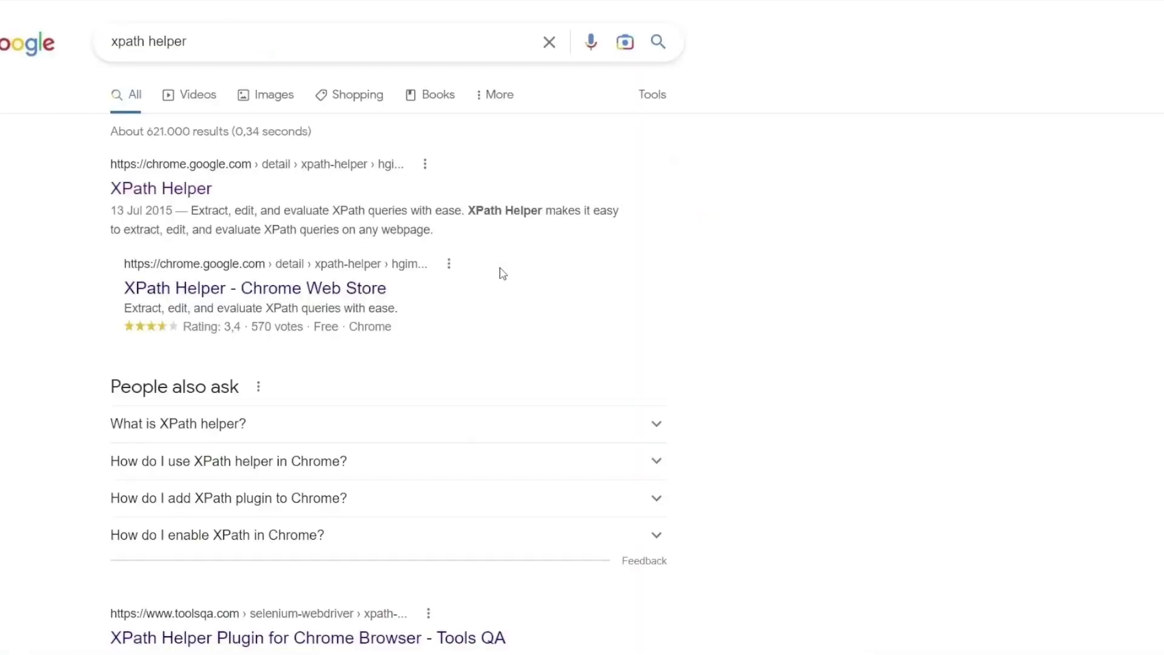
left_click(186, 193)
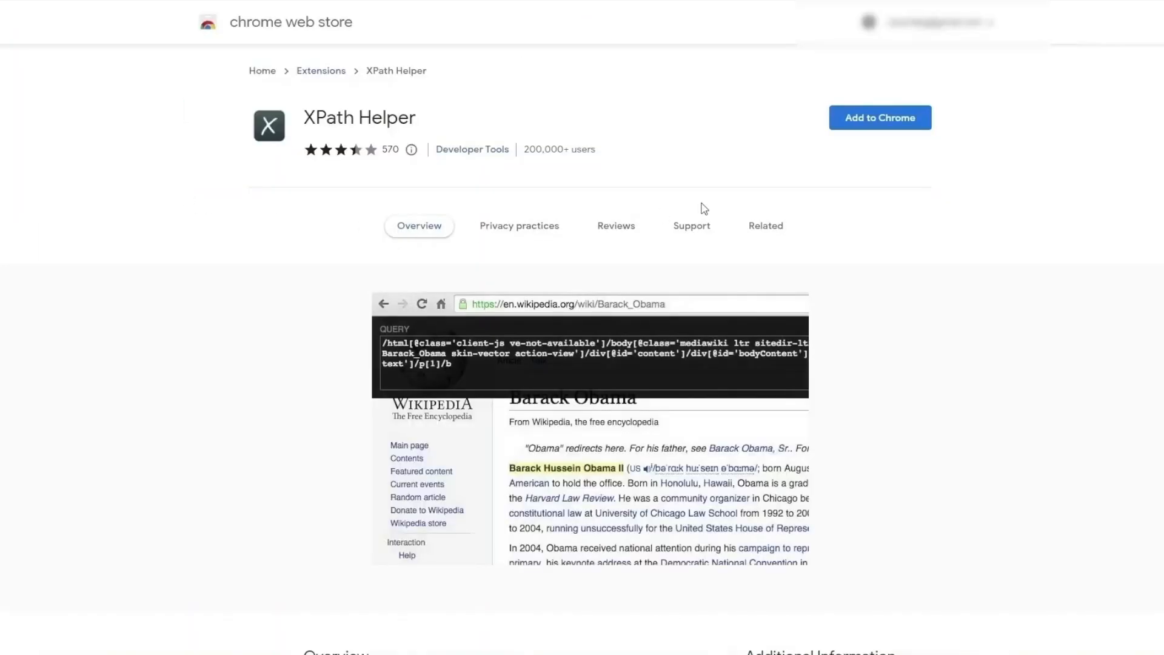
left_click(900, 126)
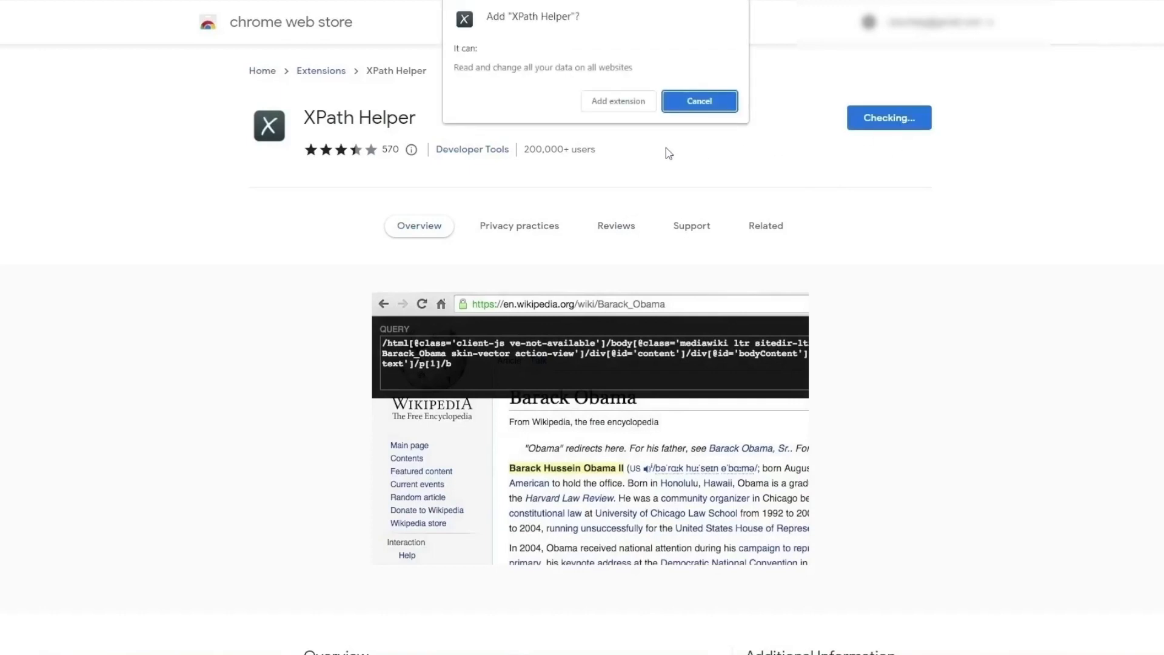
left_click(610, 110)
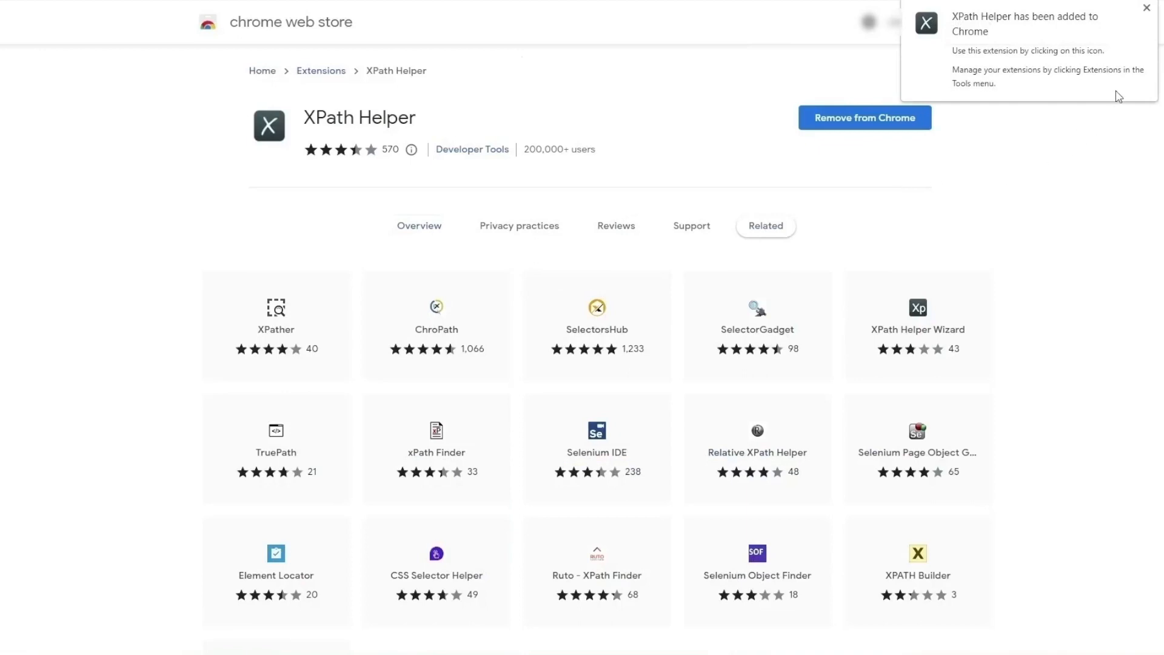
left_click(1146, 9)
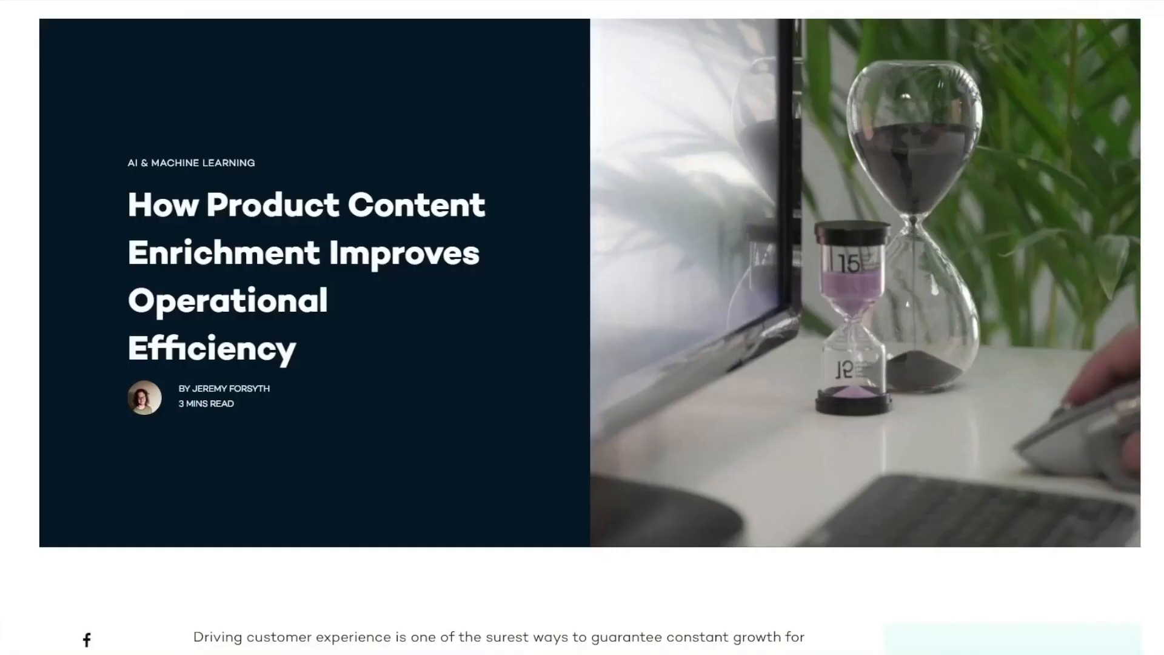
Inspect the title heading of the blog article and copy the XPath of its h1 element from the page's code
right_click(390, 199)
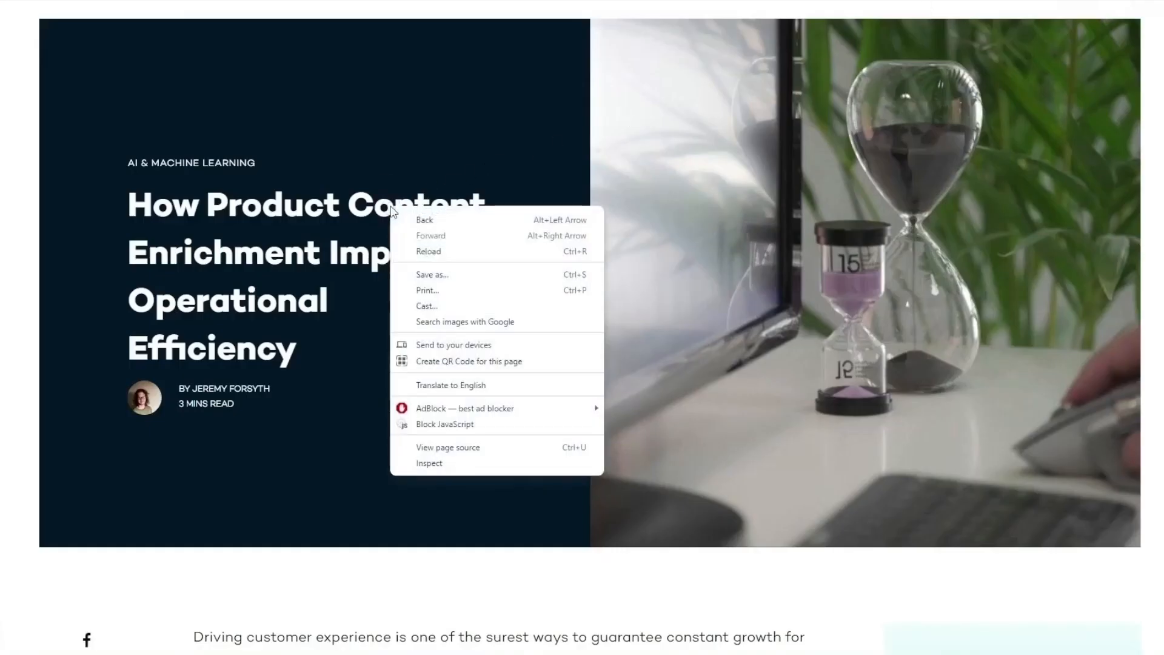
left_click(434, 464)
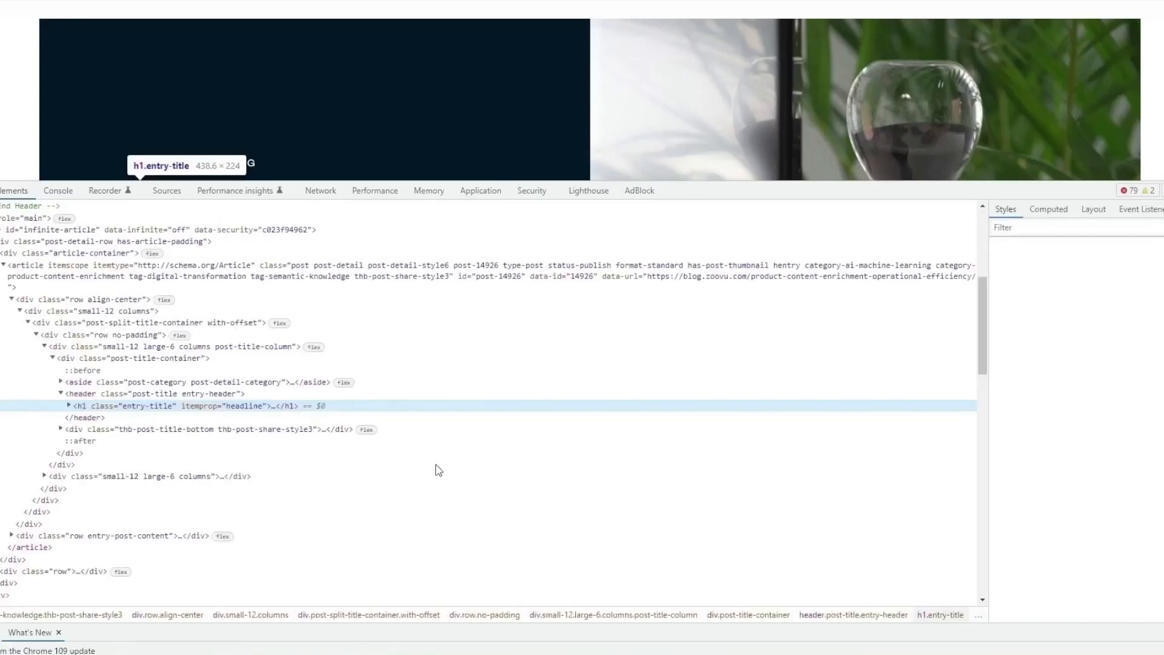
right_click(263, 408)
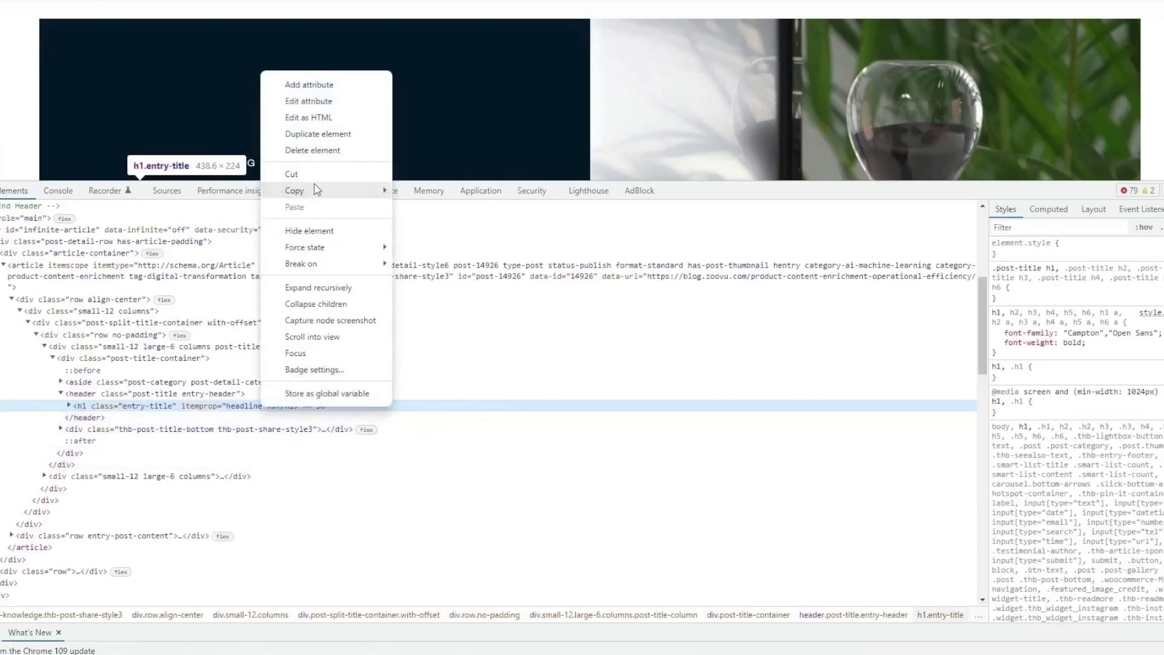
mouse_move(326, 190)
left_click(450, 289)
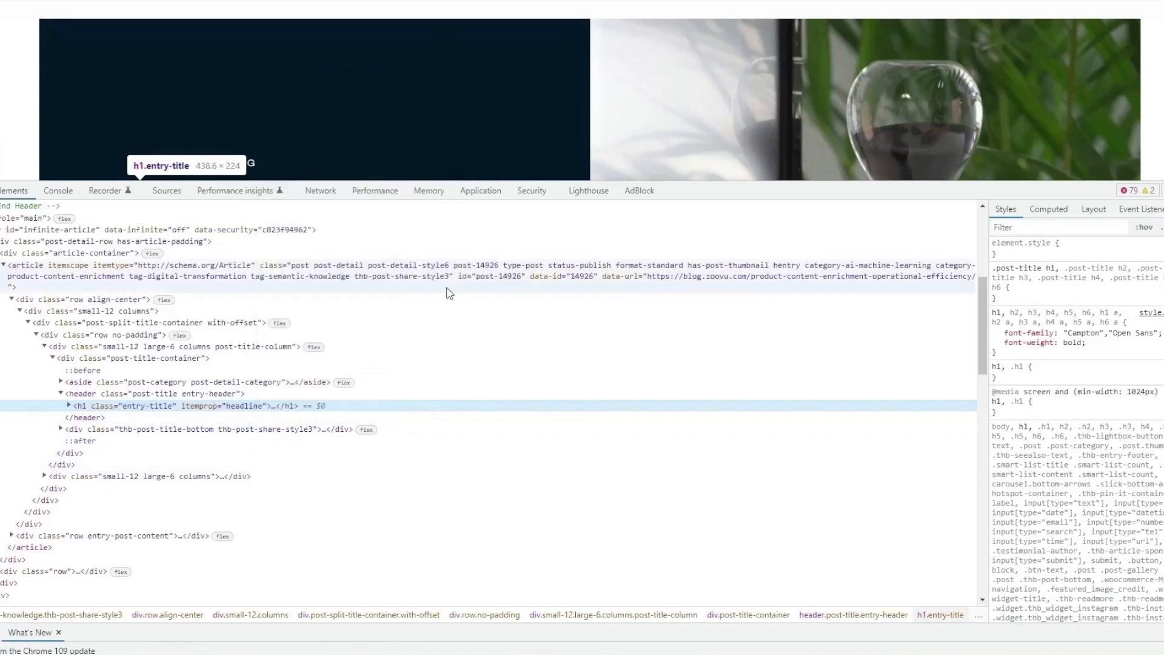
left_click(1162, 191)
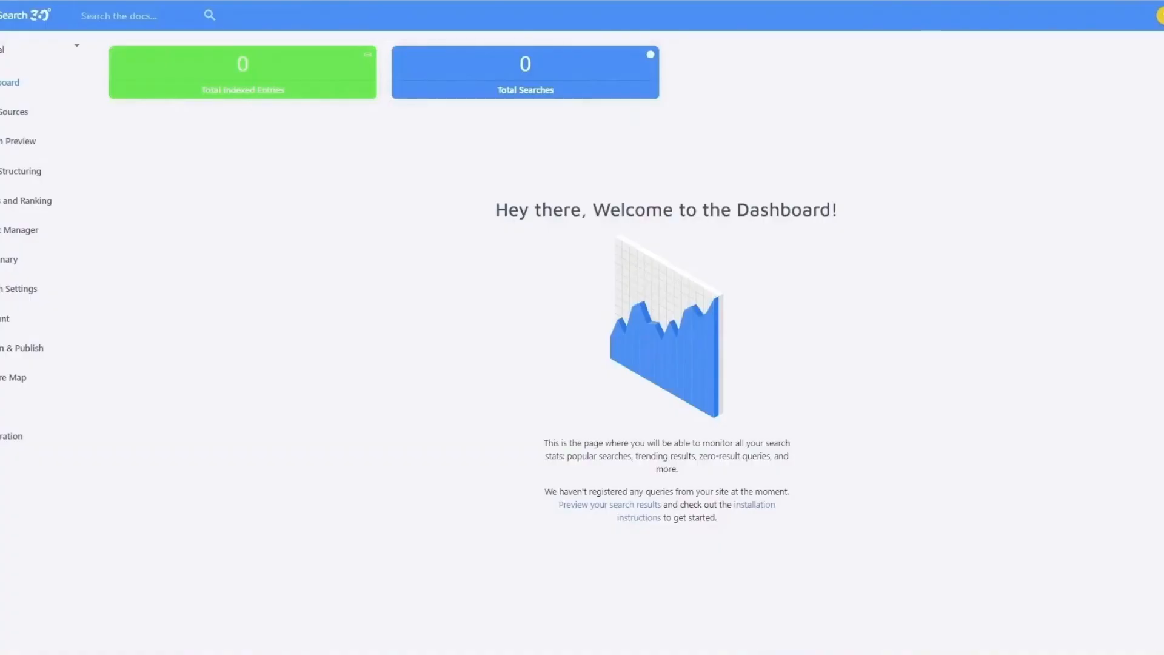
left_click(30, 177)
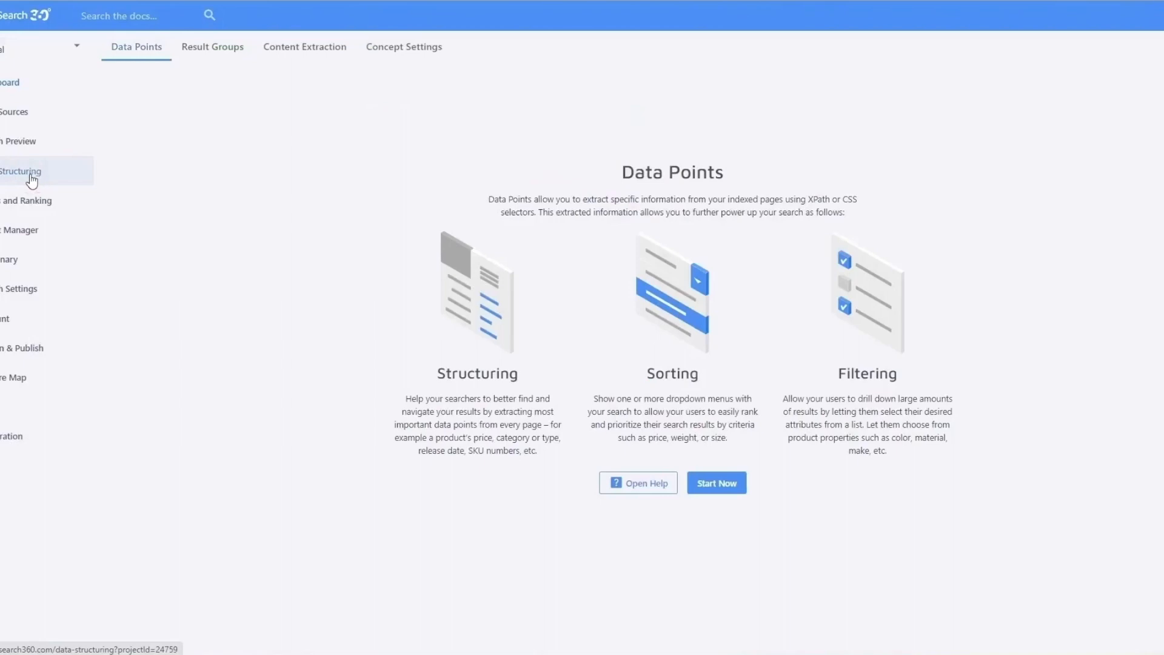
left_click(305, 55)
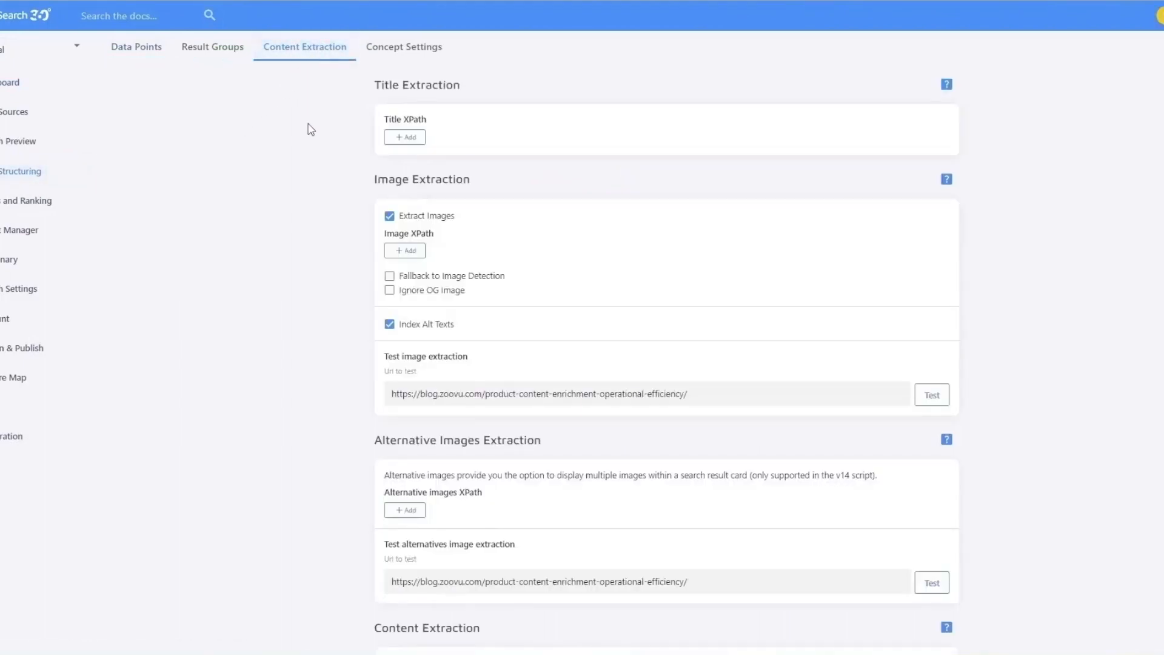
scroll(299, 160, "down", 5)
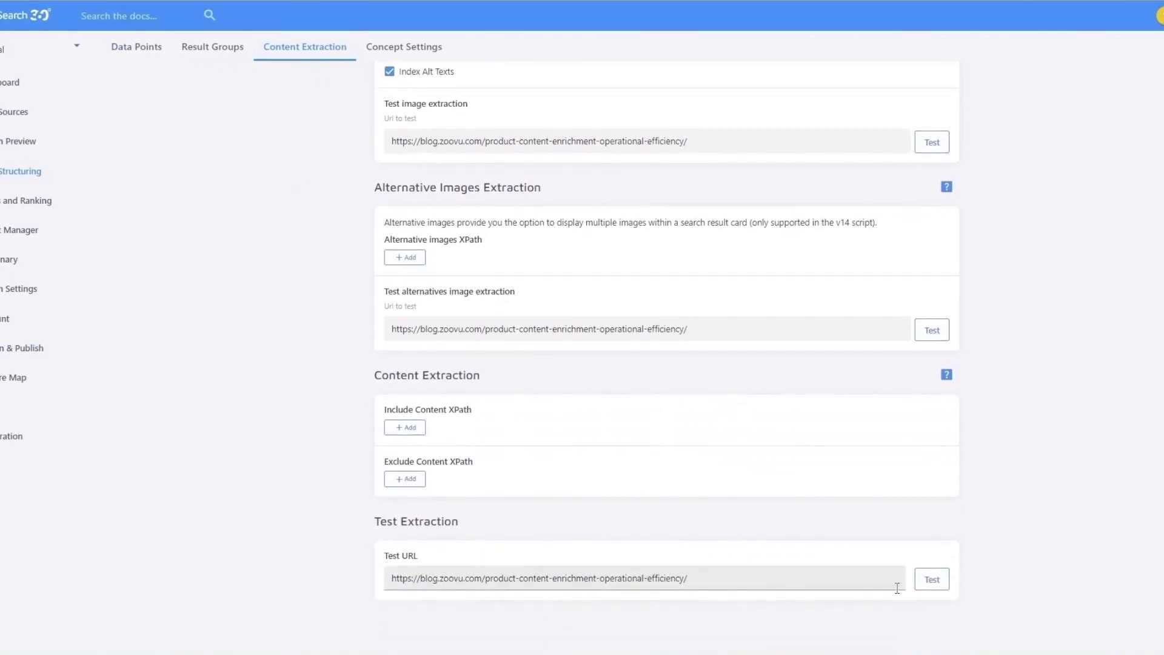
left_click_drag(772, 577, 325, 598)
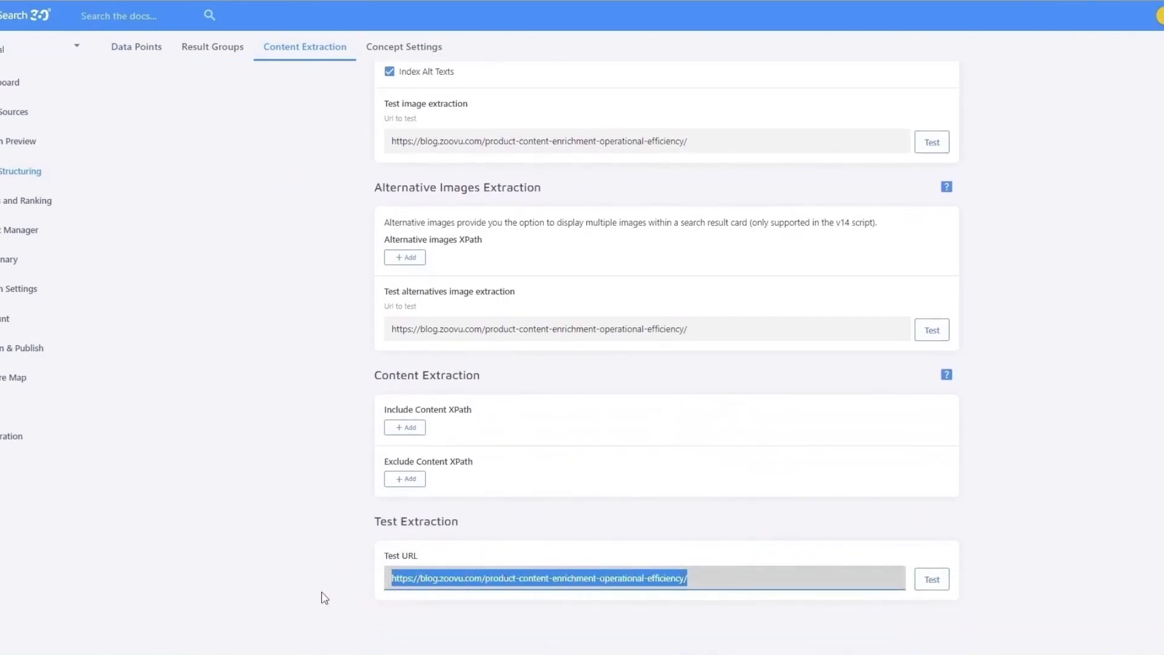
left_click(737, 579)
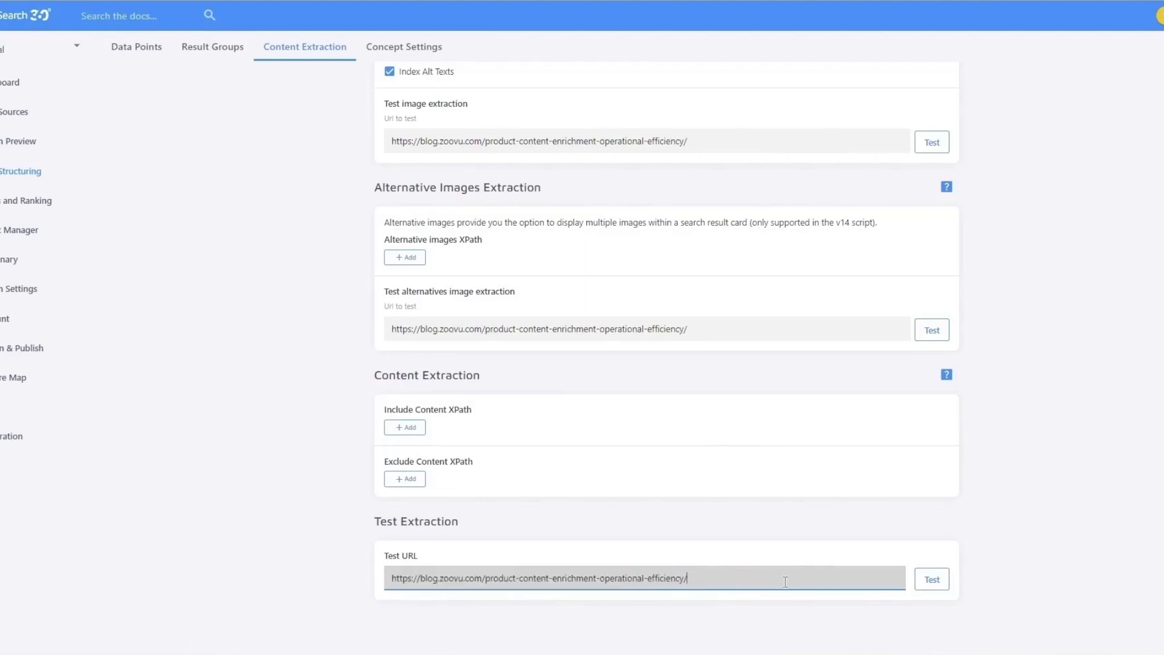
left_click(932, 585)
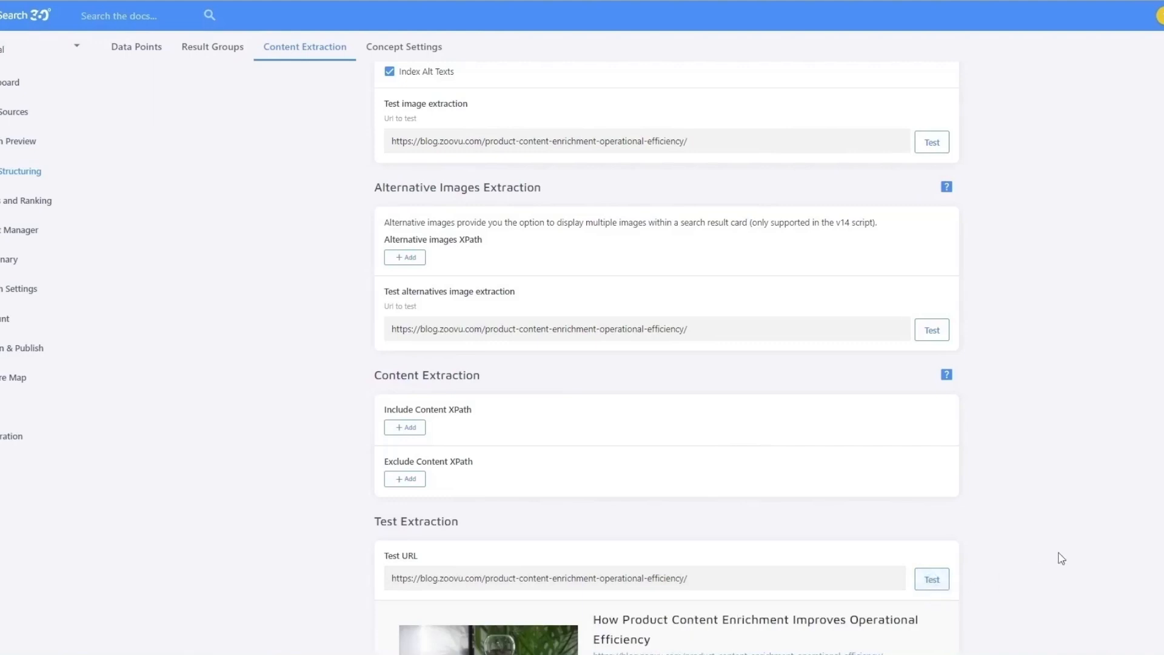
Review the test result's title and full extracted content, and check the Title XPath setting
scroll(1062, 558, "down", 5)
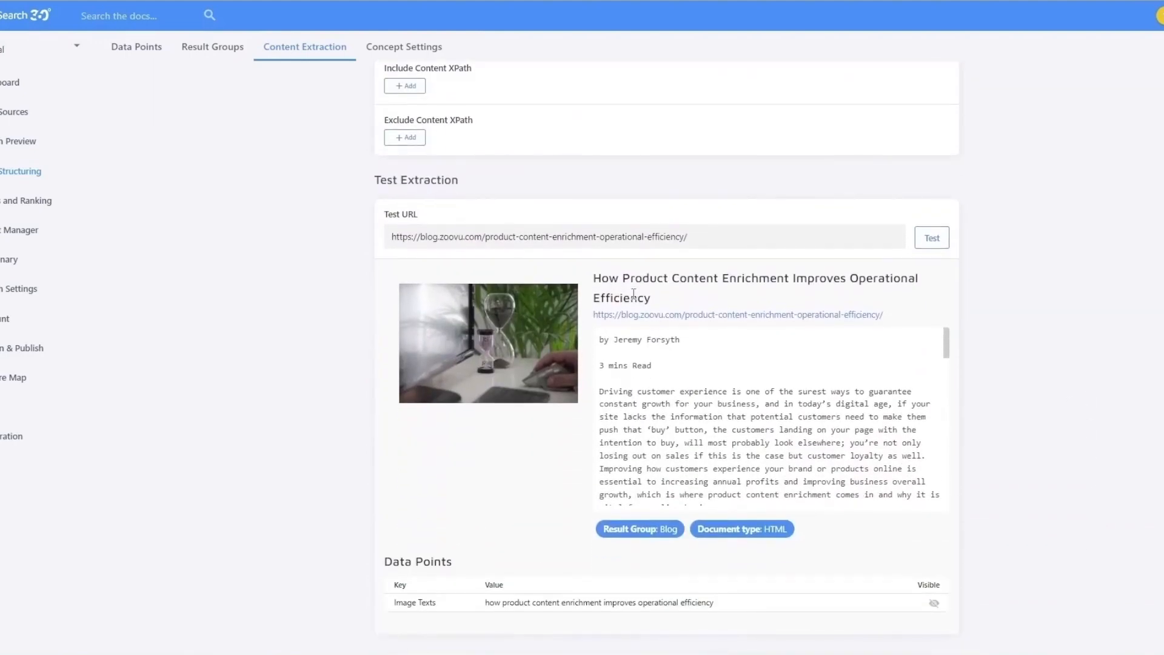
left_click_drag(943, 349, 978, 507)
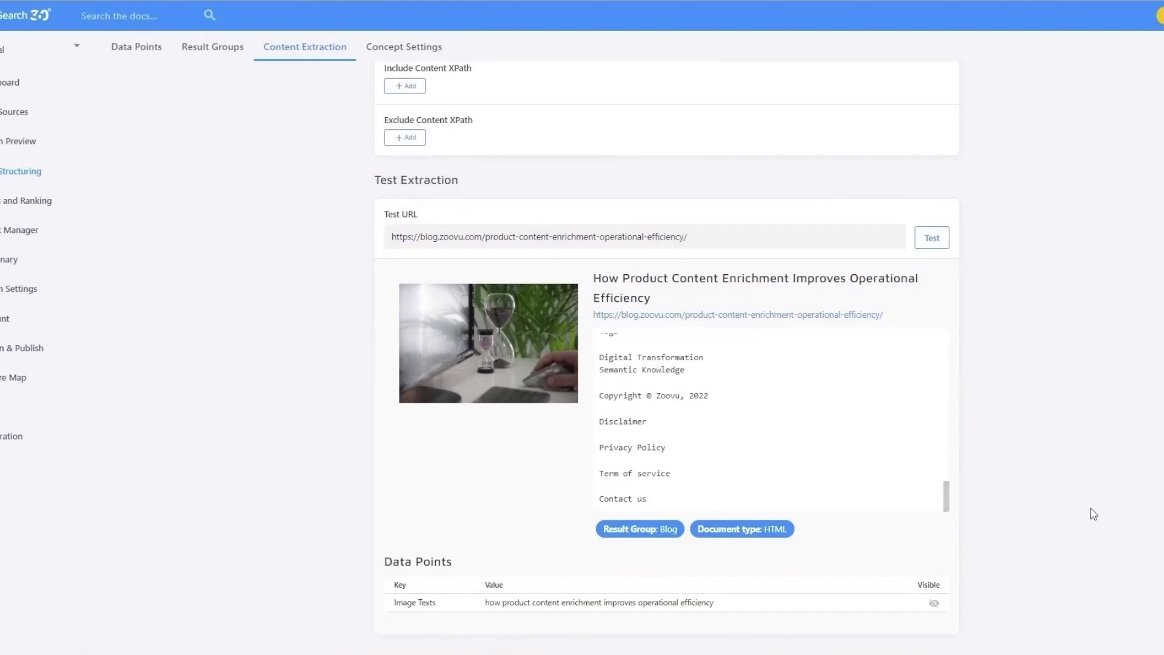
scroll(1086, 497, "up", 7)
scroll(1085, 497, "up", 3)
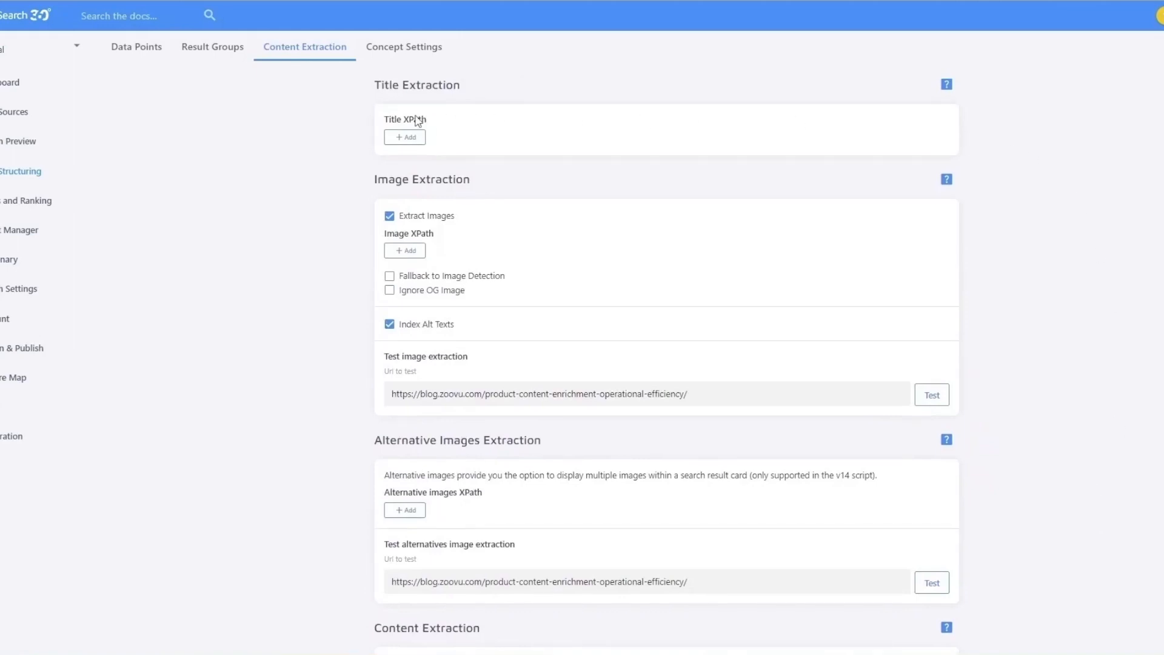
left_click_drag(371, 119, 442, 118)
left_click(528, 99)
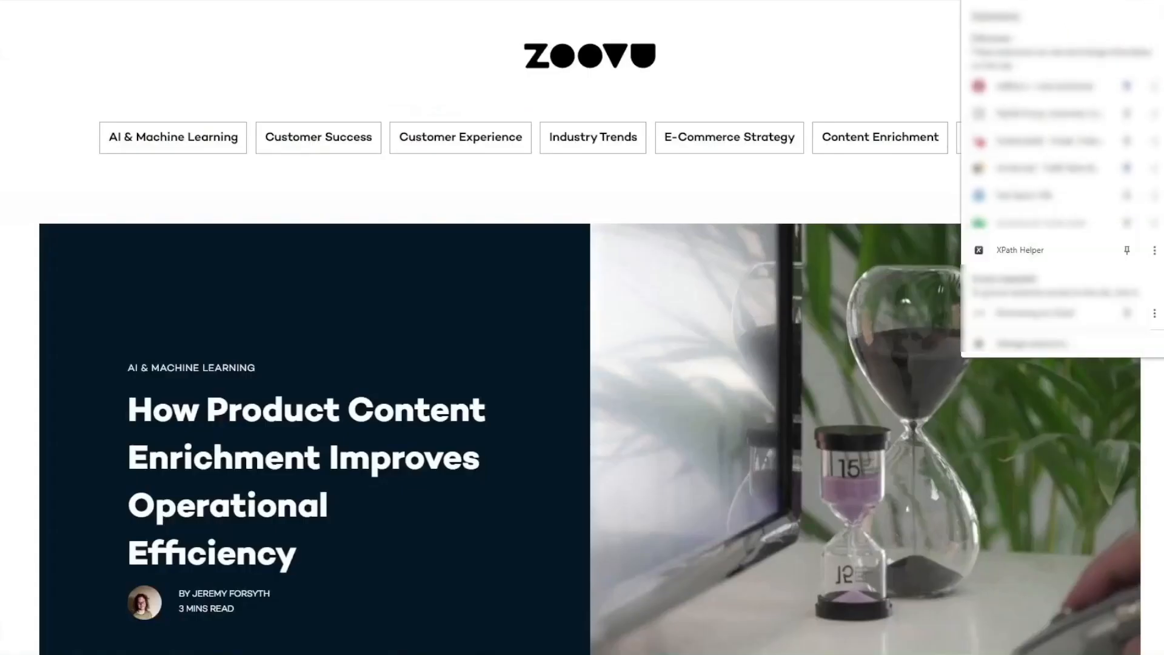
Launch XPath Helper on the Zoovu blog article and capture the full XPath query of its title heading
left_click(1058, 247)
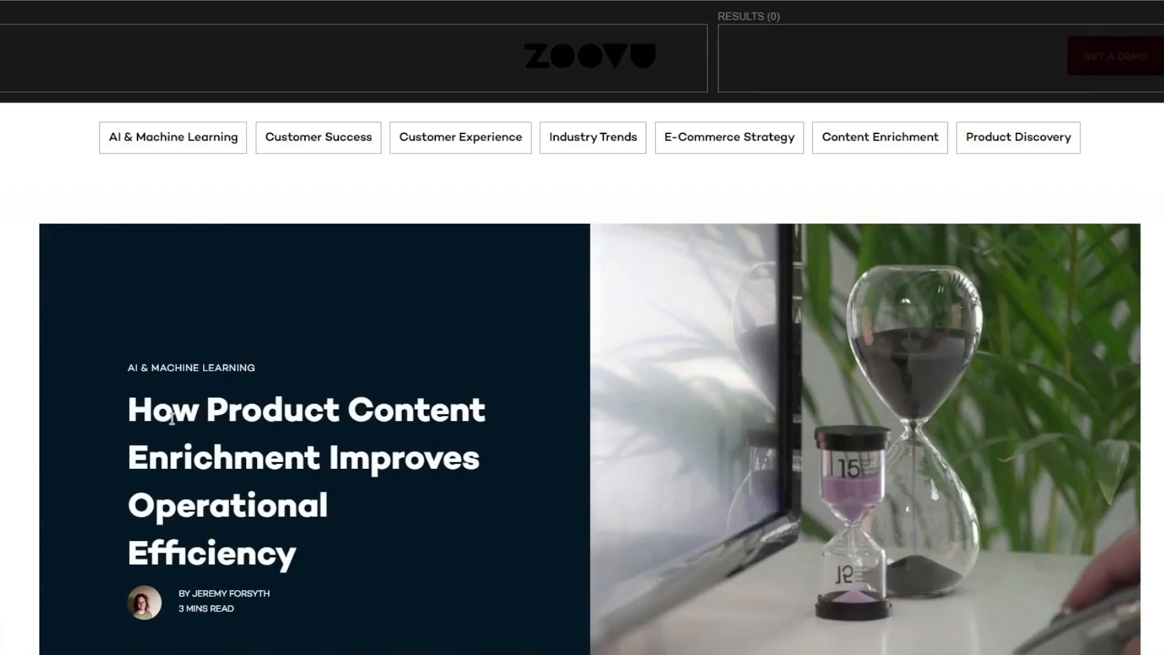
key("ctrl+shift+x")
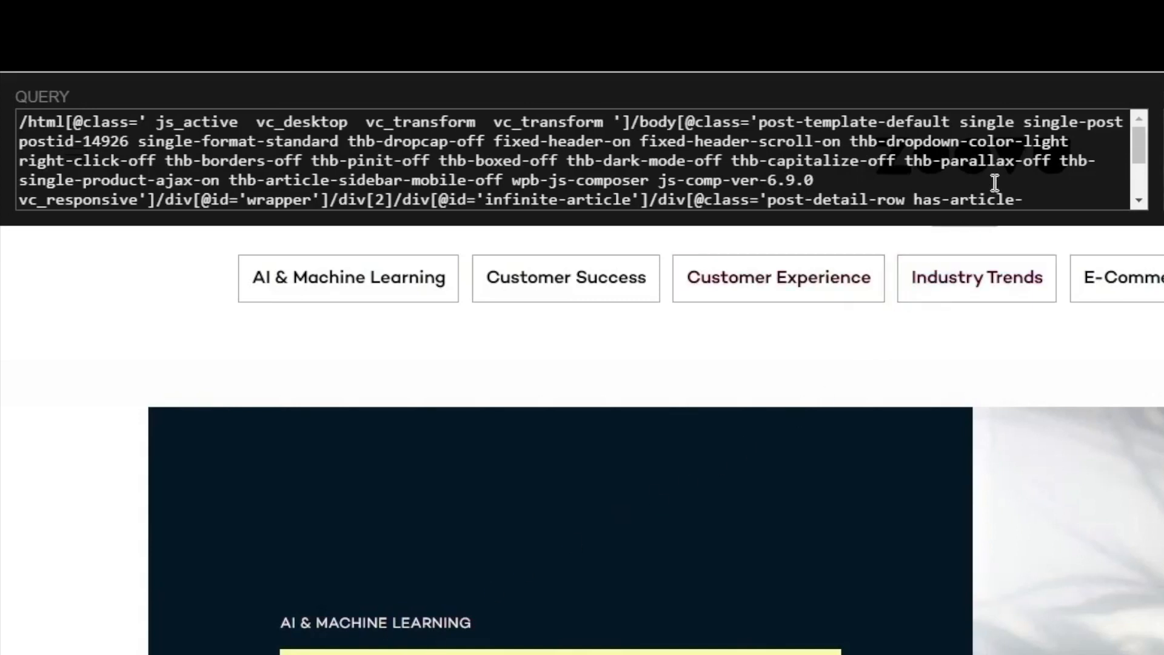
scroll(1029, 161, "down", 2)
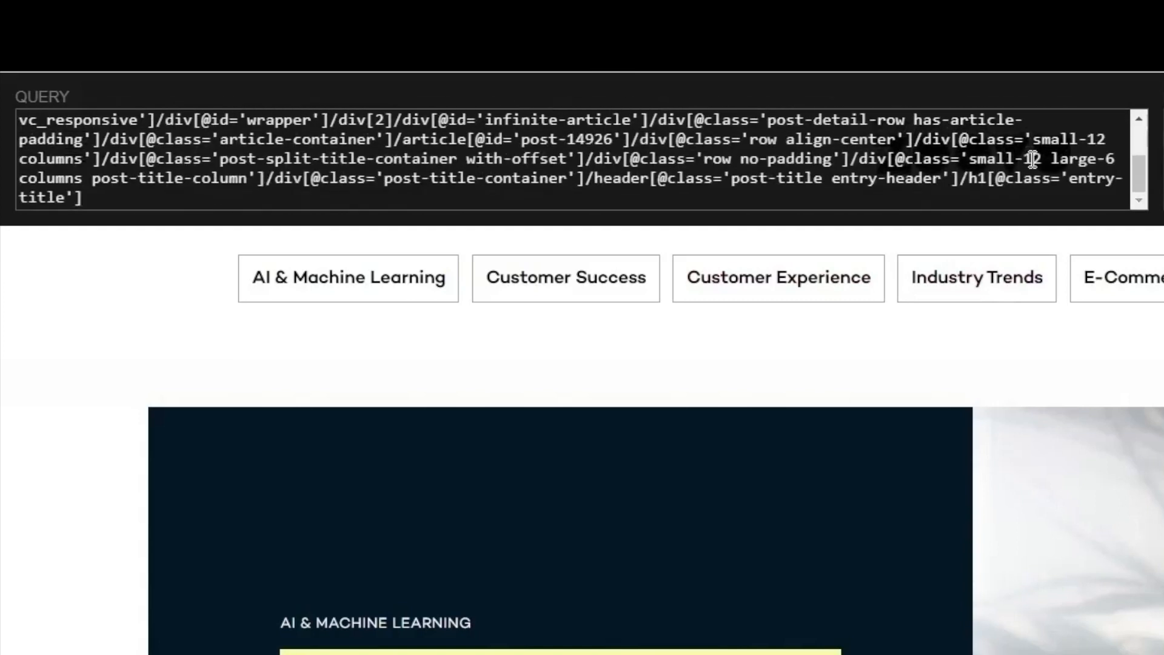
left_click(969, 179)
left_click_drag(969, 179, 986, 180)
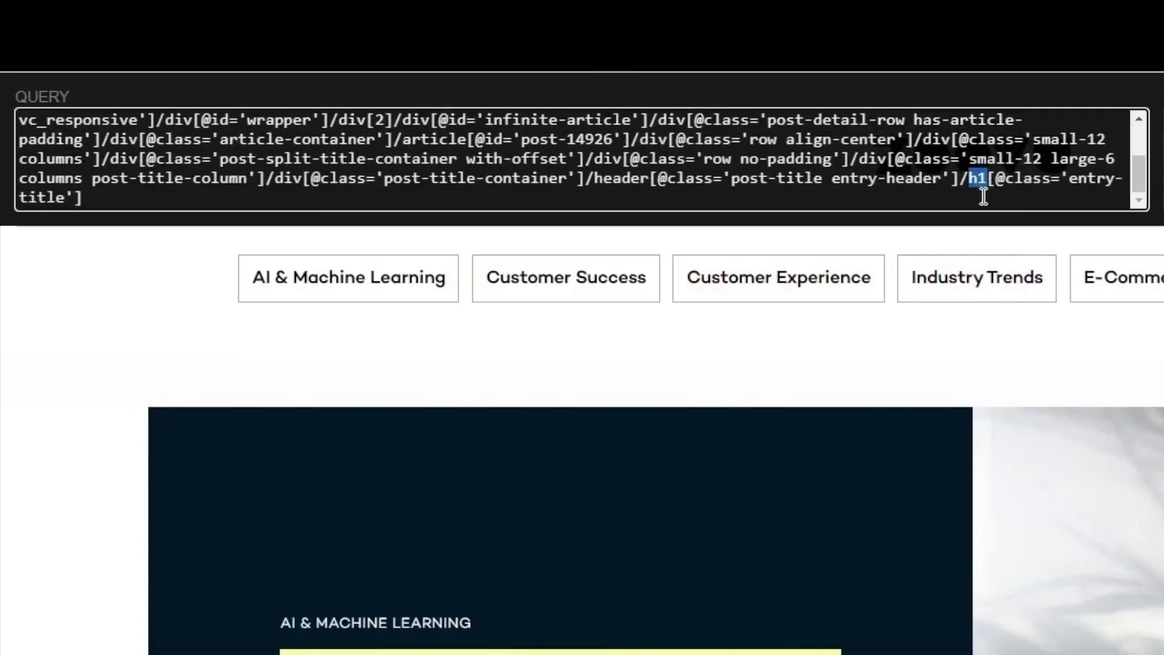
left_click(958, 179)
left_click_drag(960, 179, 30, 121)
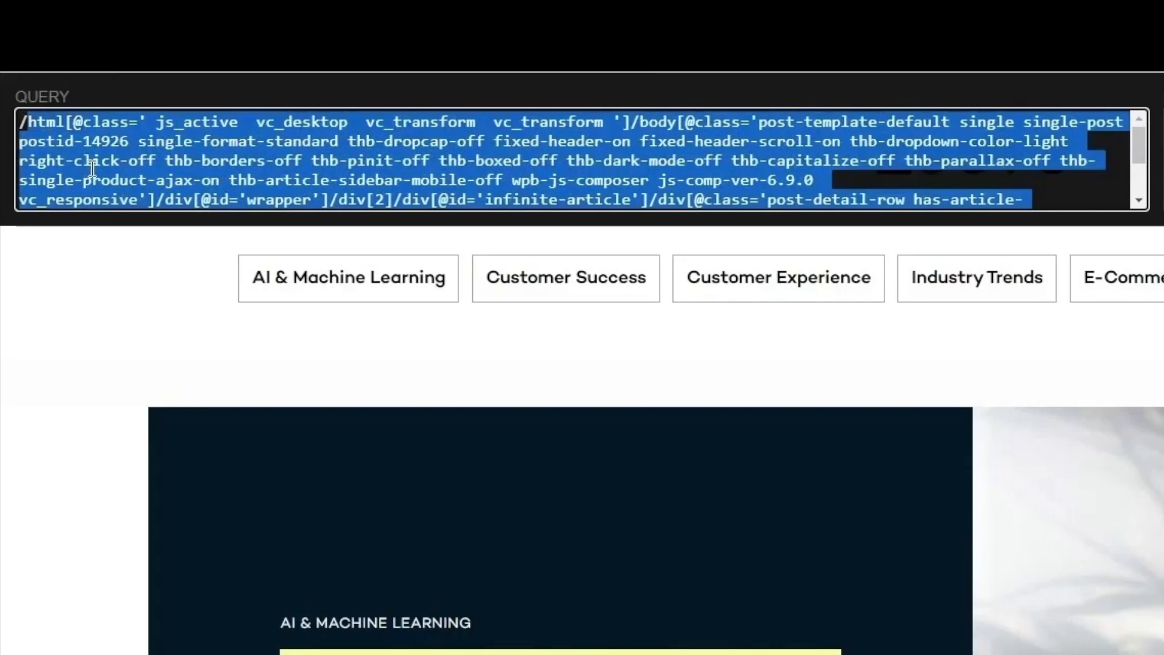
key("BackSpace")
left_click_drag(34, 125, 9, 124)
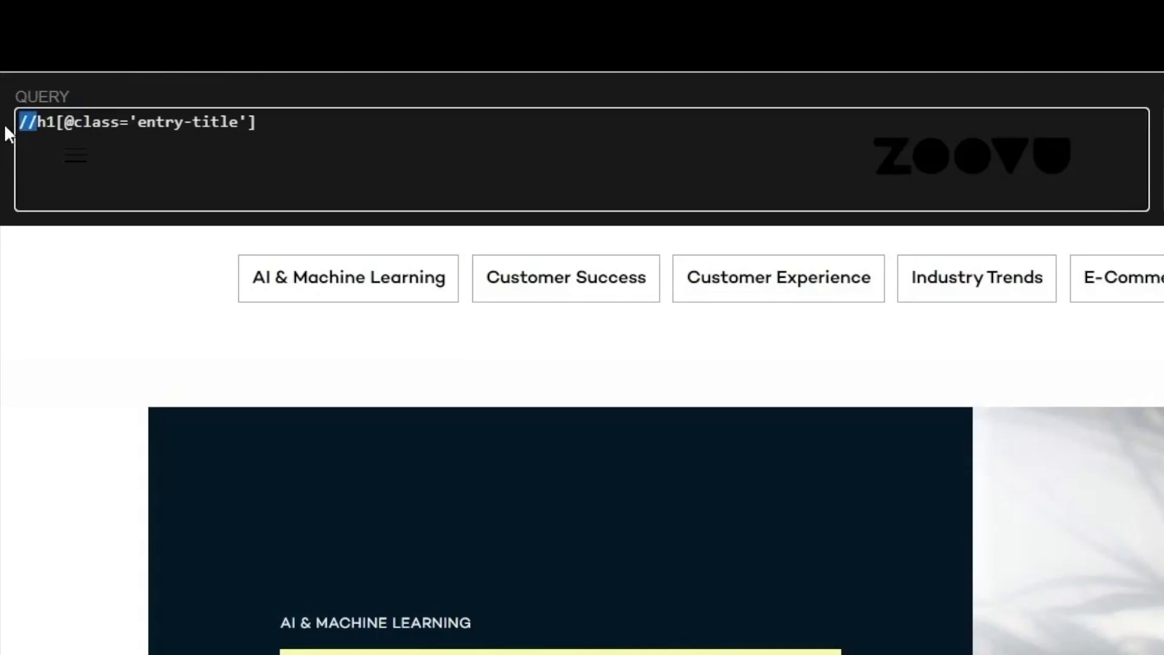
Remove the class condition from the query to reduce it to //h1
left_click(54, 122)
left_click_drag(57, 122, 265, 125)
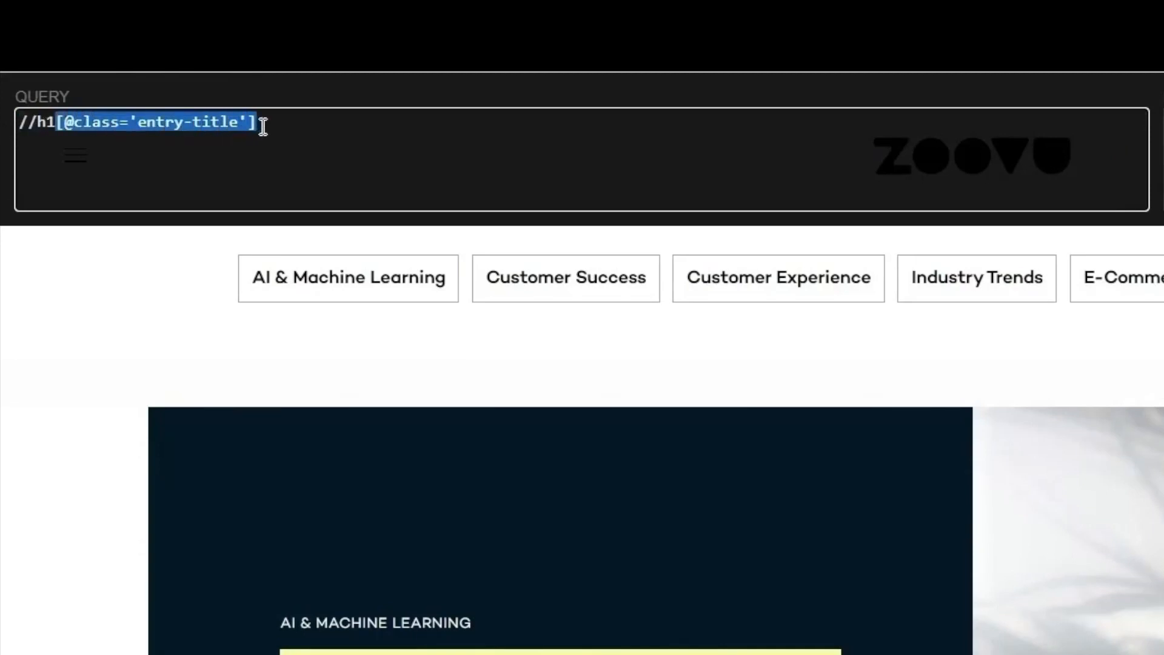
key("BackSpace")
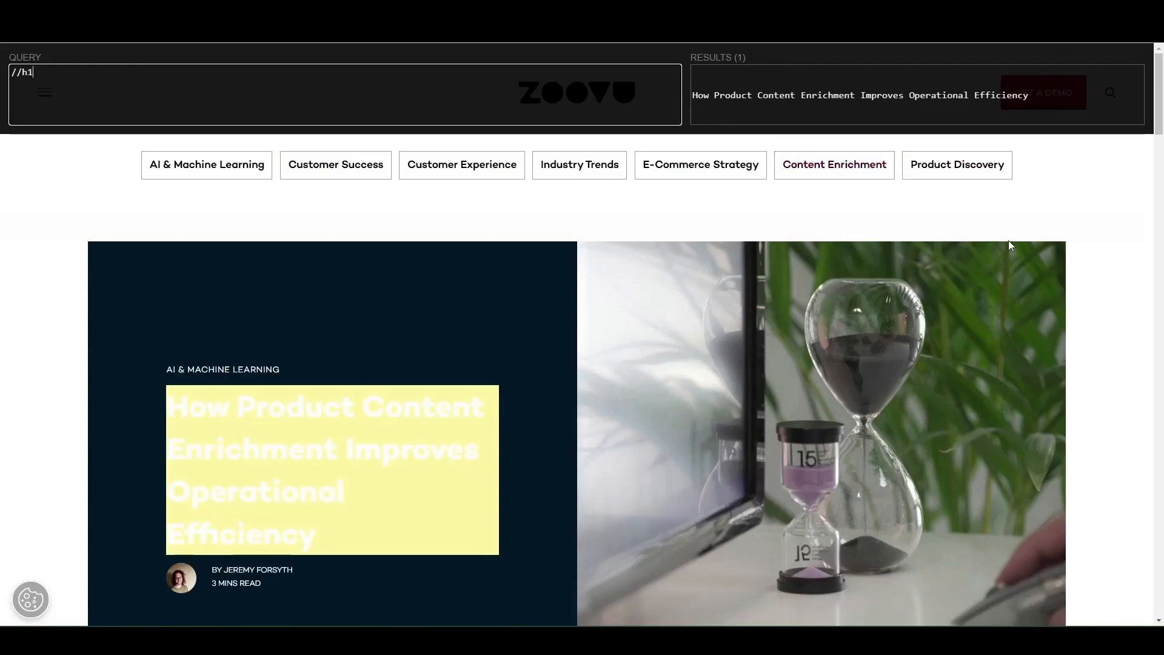
View the article's page source and copy the whole og:title meta tag
right_click(1098, 295)
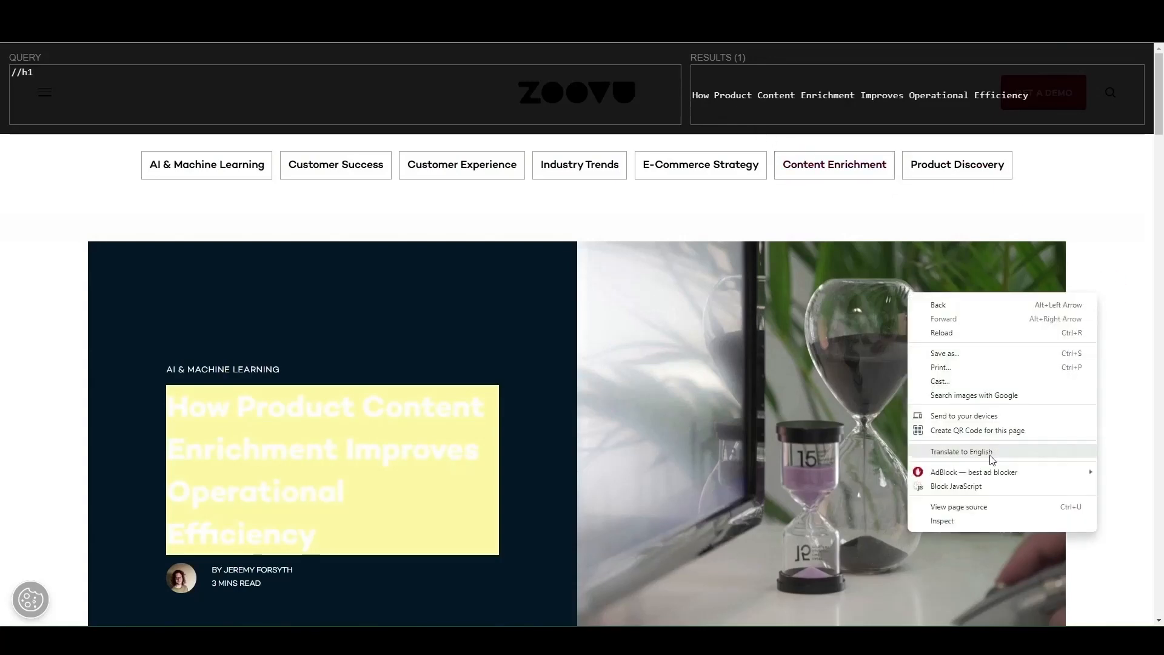
left_click(971, 508)
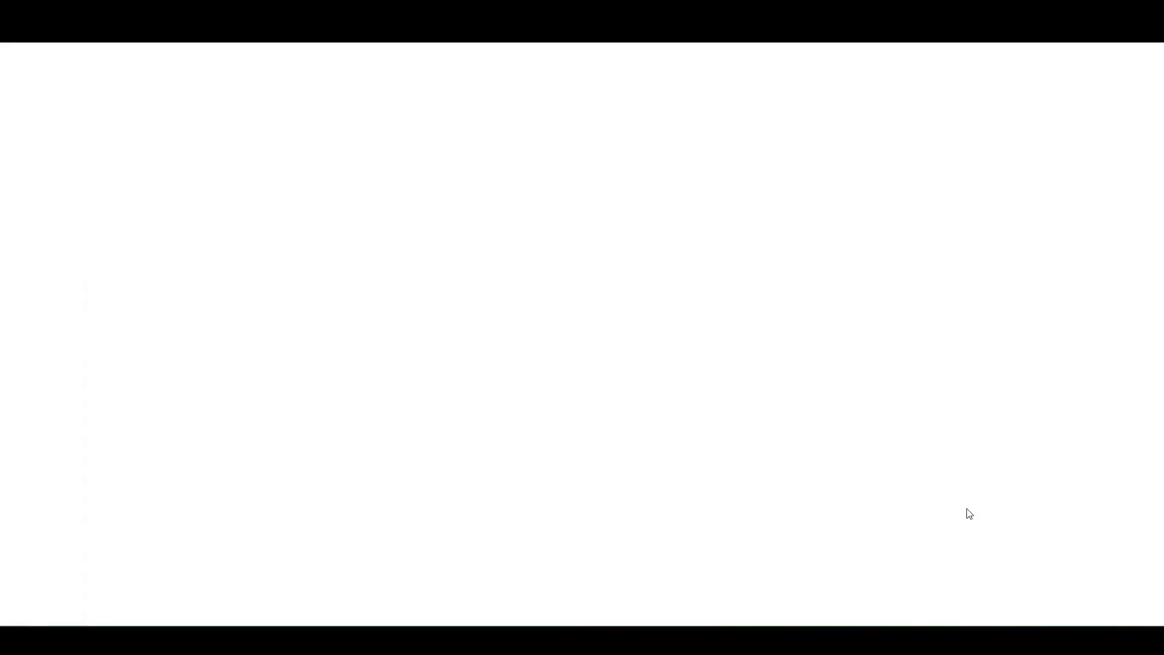
left_click_drag(49, 226, 157, 354)
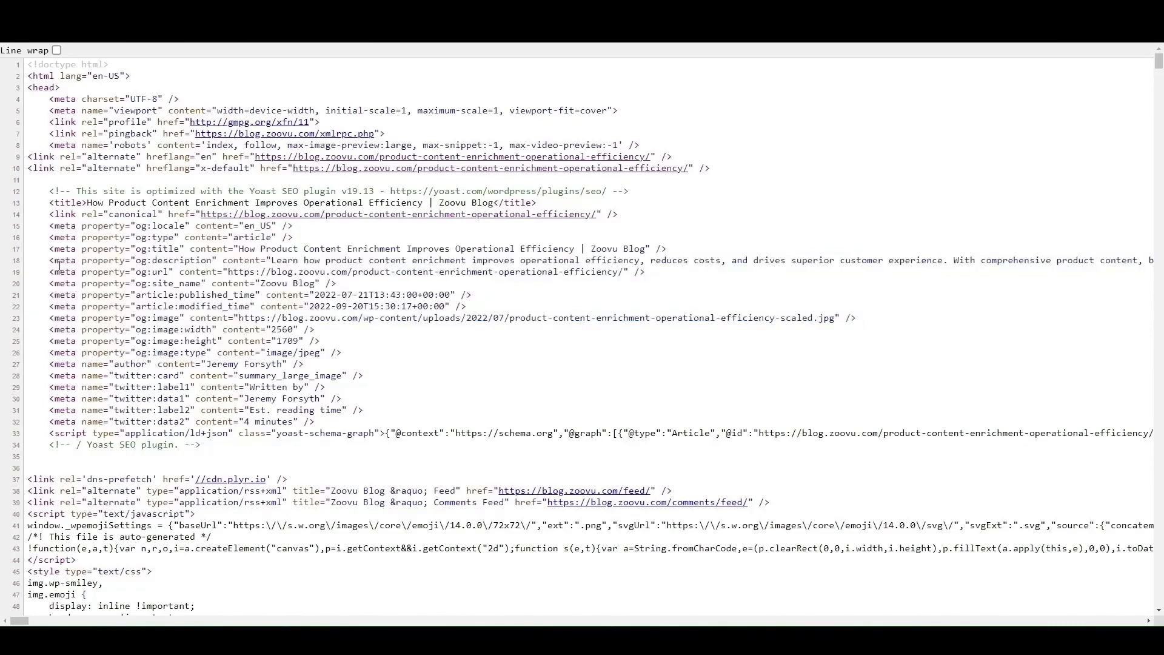
left_click_drag(52, 251, 673, 251)
key("ctrl+c")
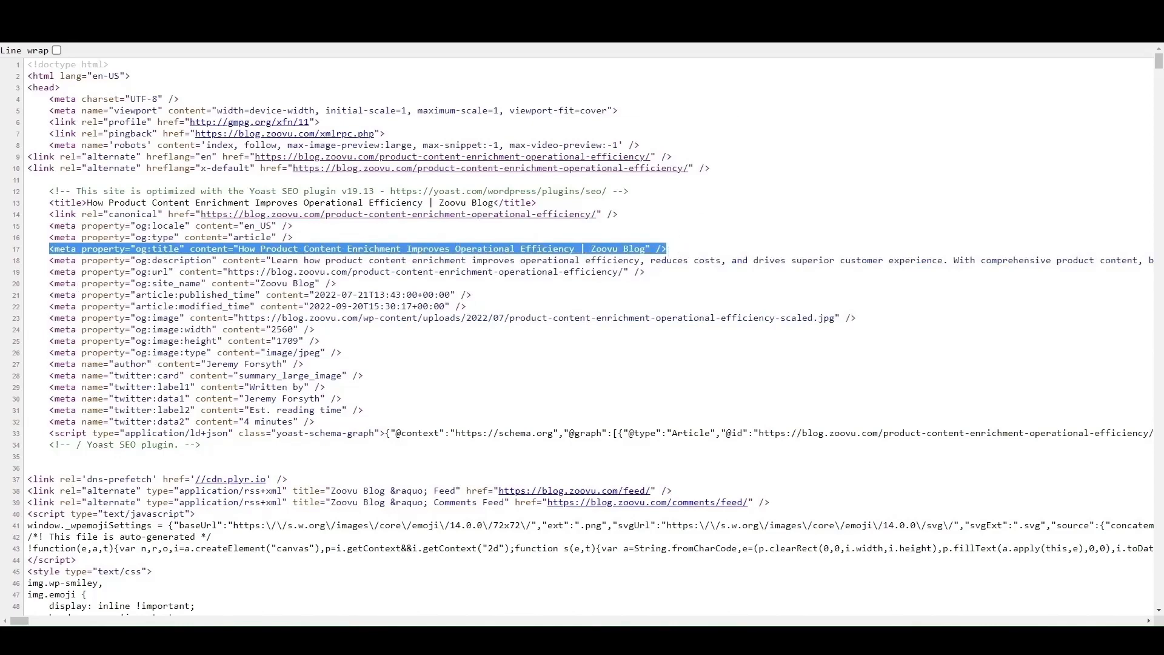
Replace the XPath Helper query on the article page with the copied og:title meta tag, and examine its property and content attributes
left_click(546, 24)
left_click(243, 85)
key("ctrl+a")
key("ctrl+v")
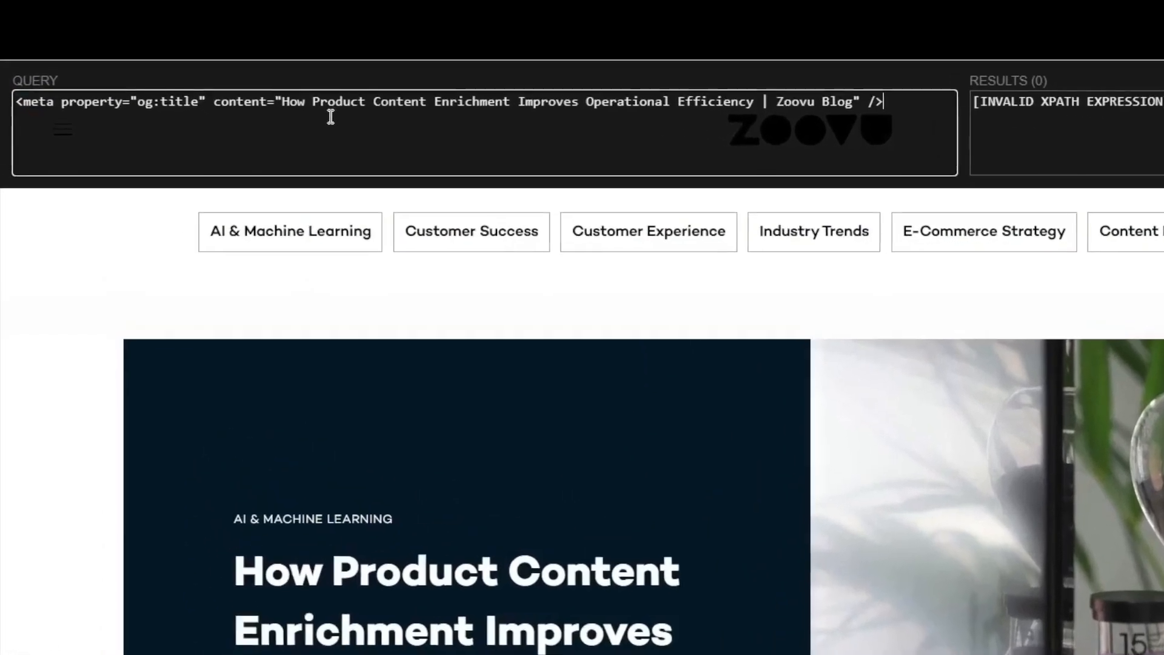
left_click_drag(28, 123, 146, 124)
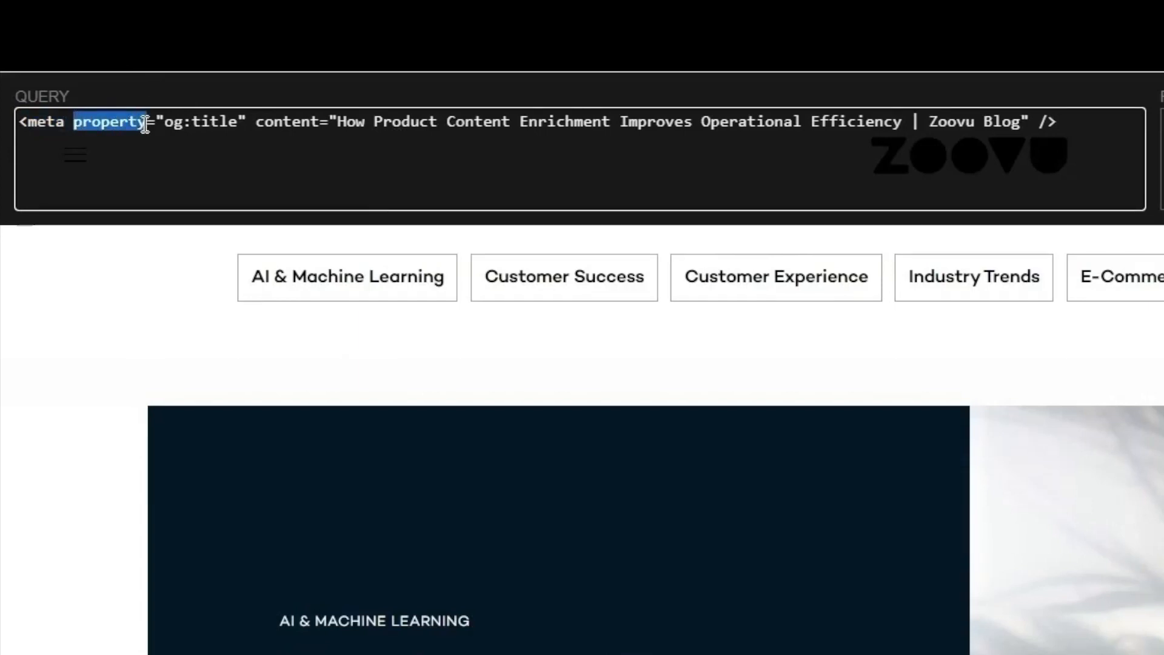
left_click_drag(254, 124, 318, 124)
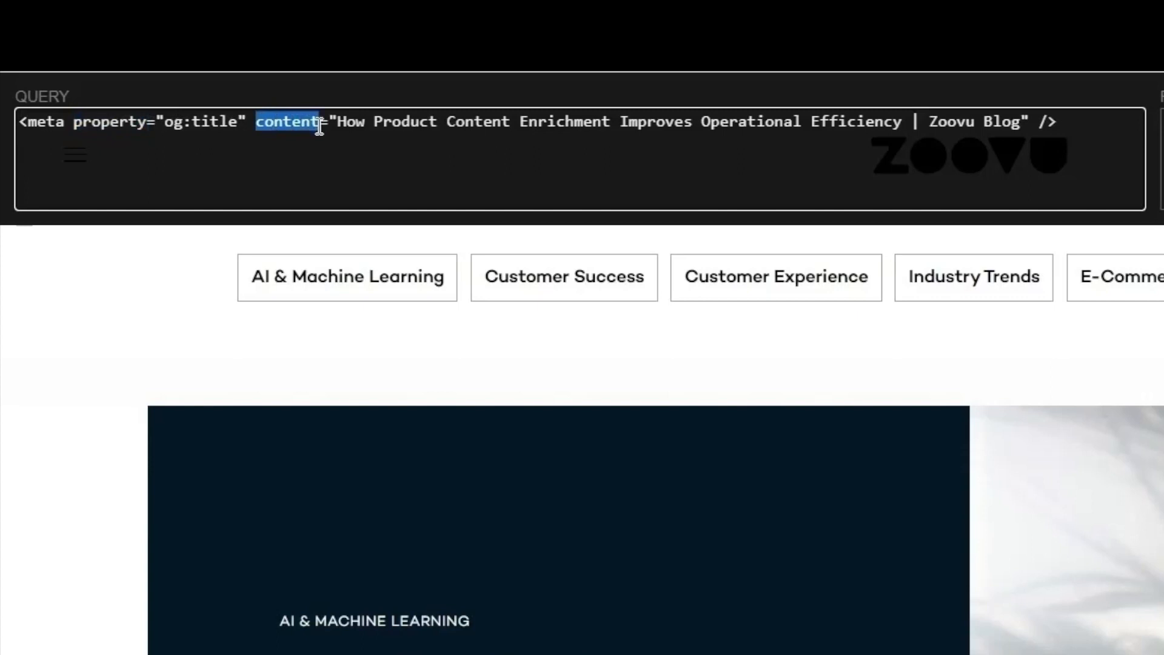
Replace the opening < of the og:title meta tag in the query with // and insert [@] right after meta
left_click(319, 123)
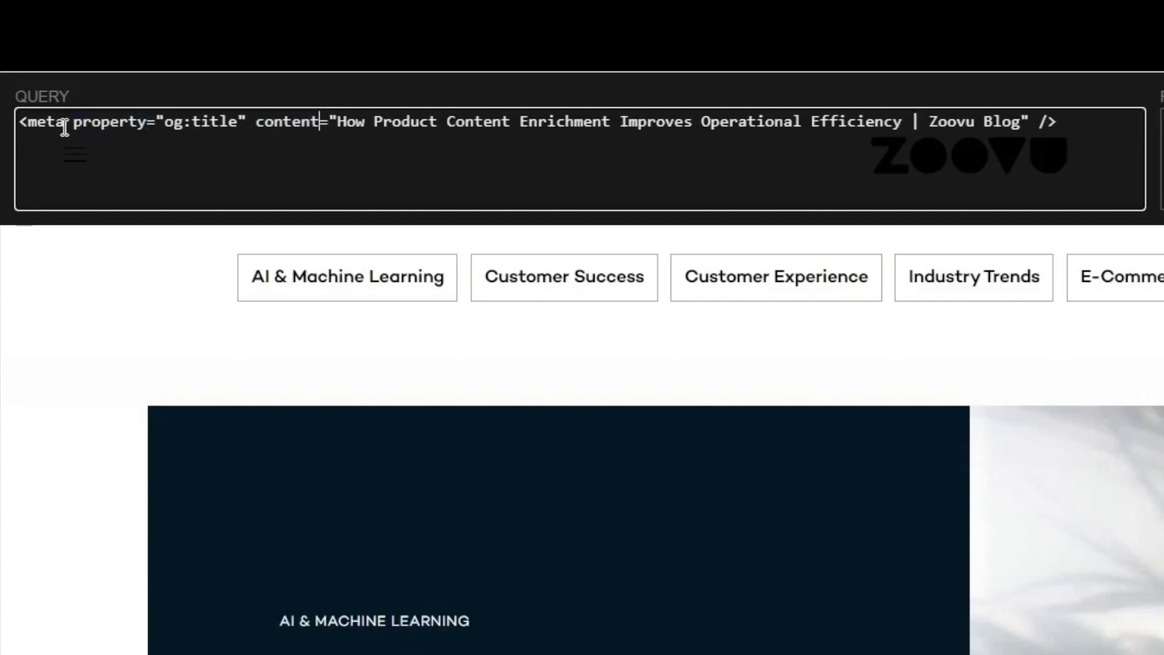
left_click_drag(28, 124, 19, 124)
type("//")
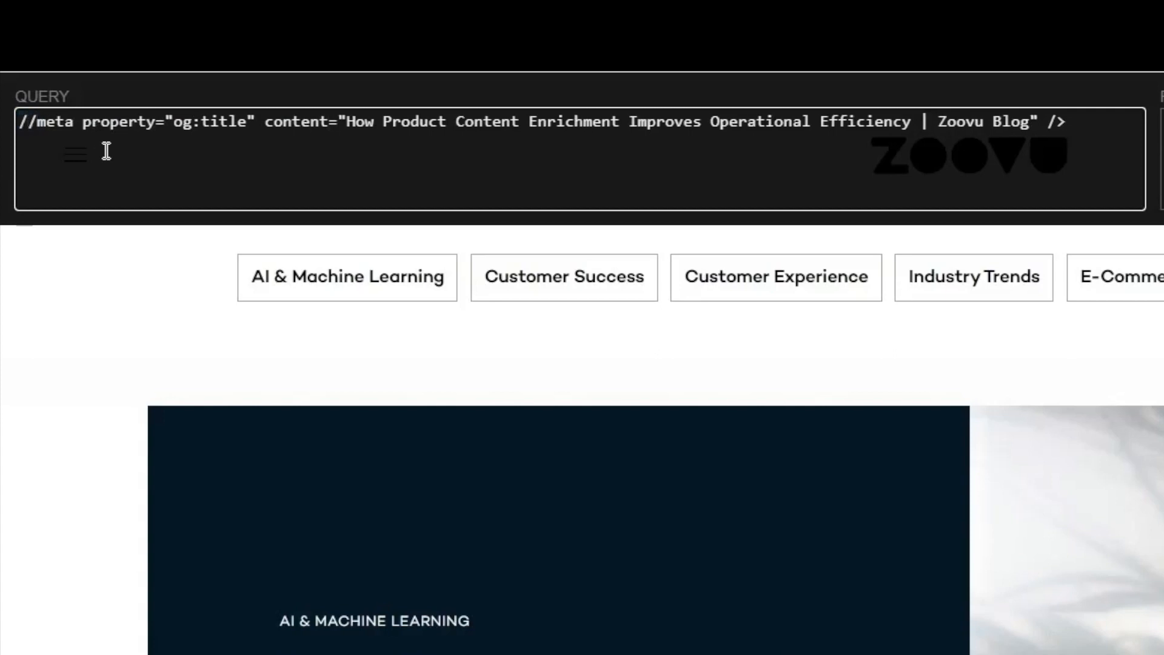
key("Right")
key("Right")
key("Right")
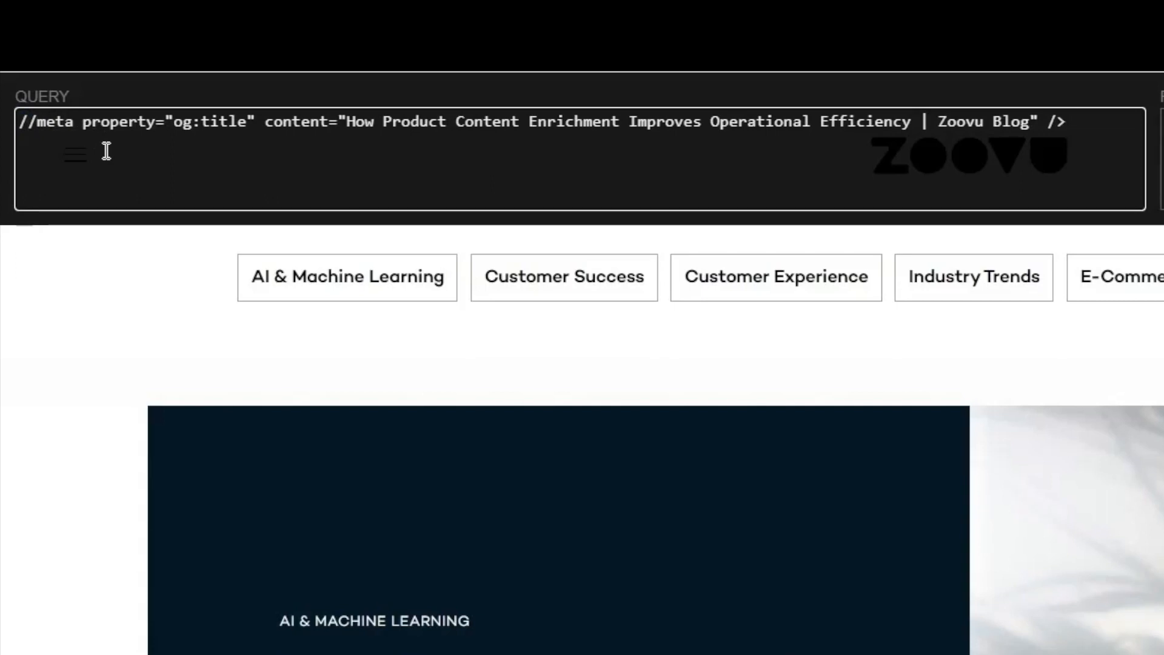
type("[]")
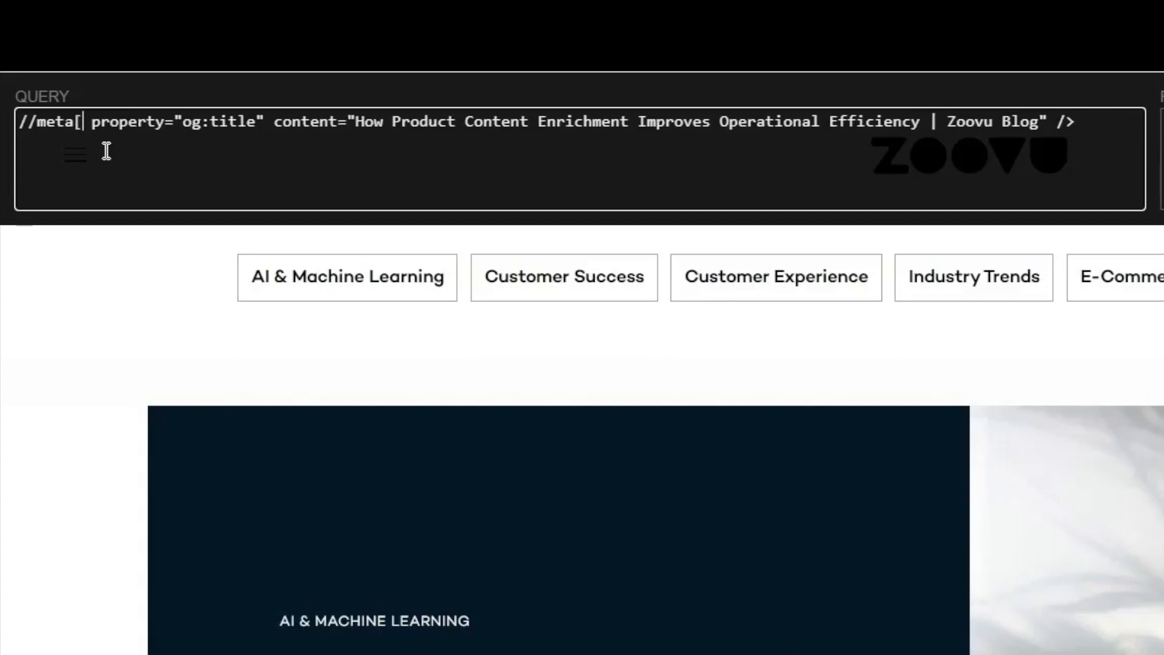
key("Left")
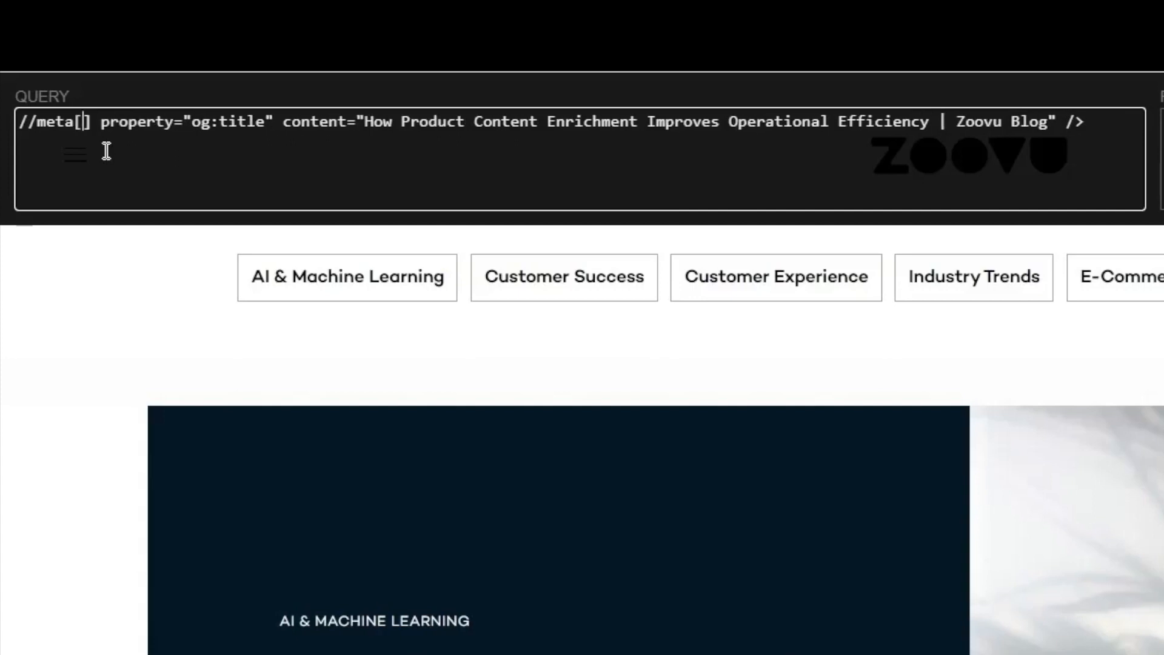
type("@")
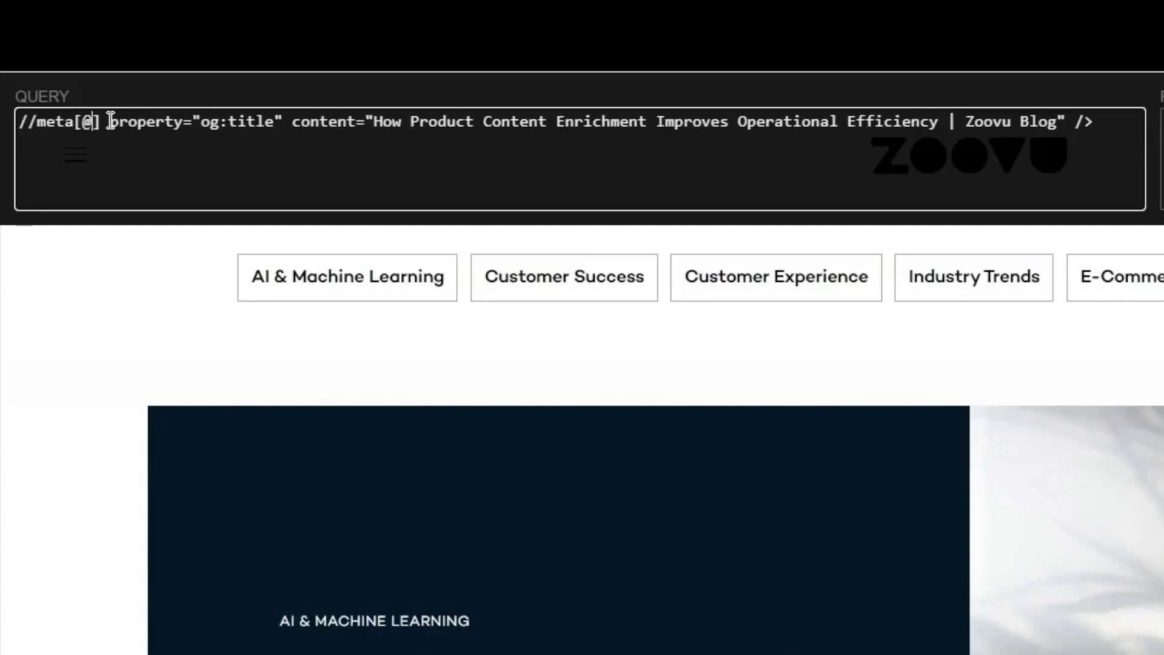
left_click_drag(113, 122, 283, 123)
key("ctrl+c")
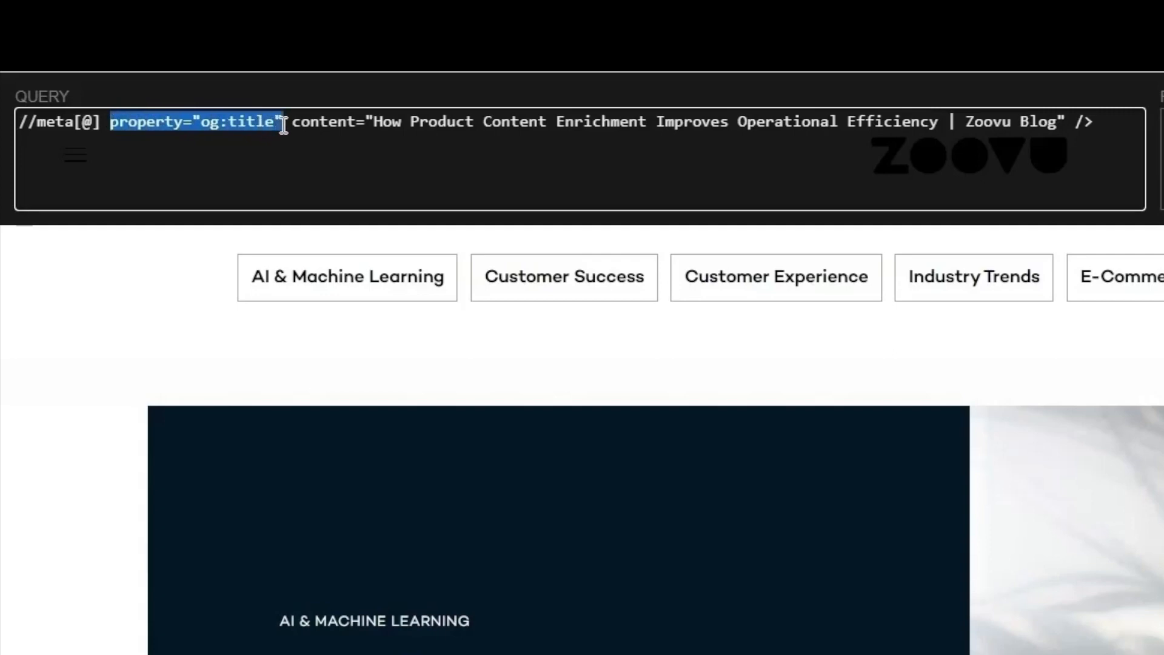
key("BackSpace")
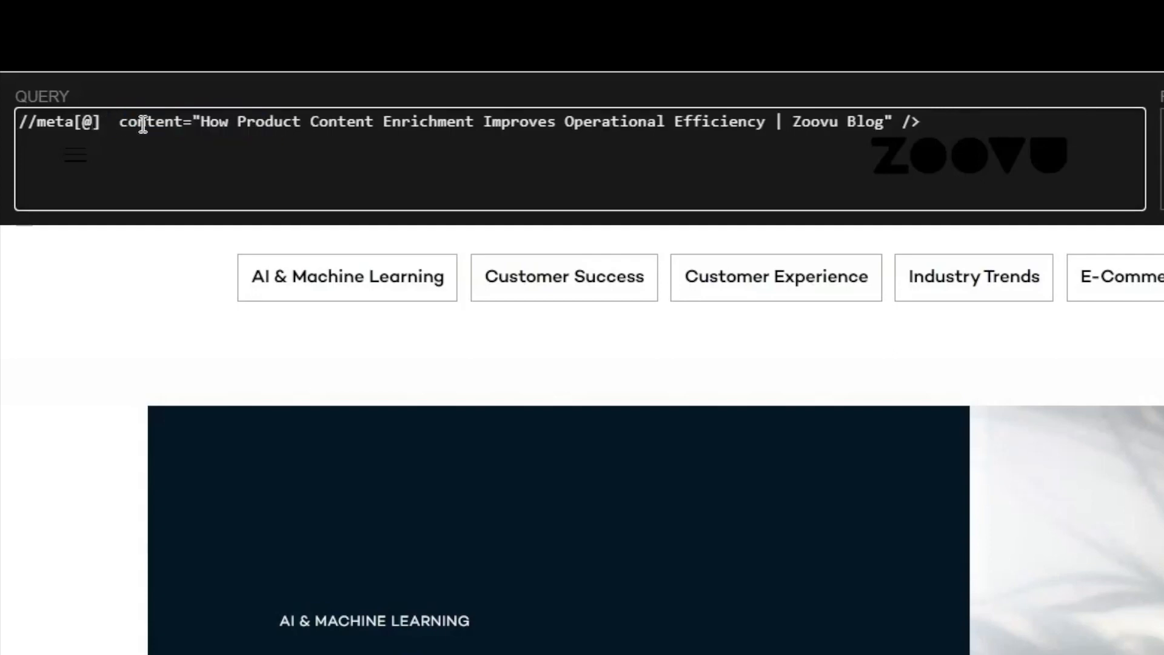
key("ctrl+v")
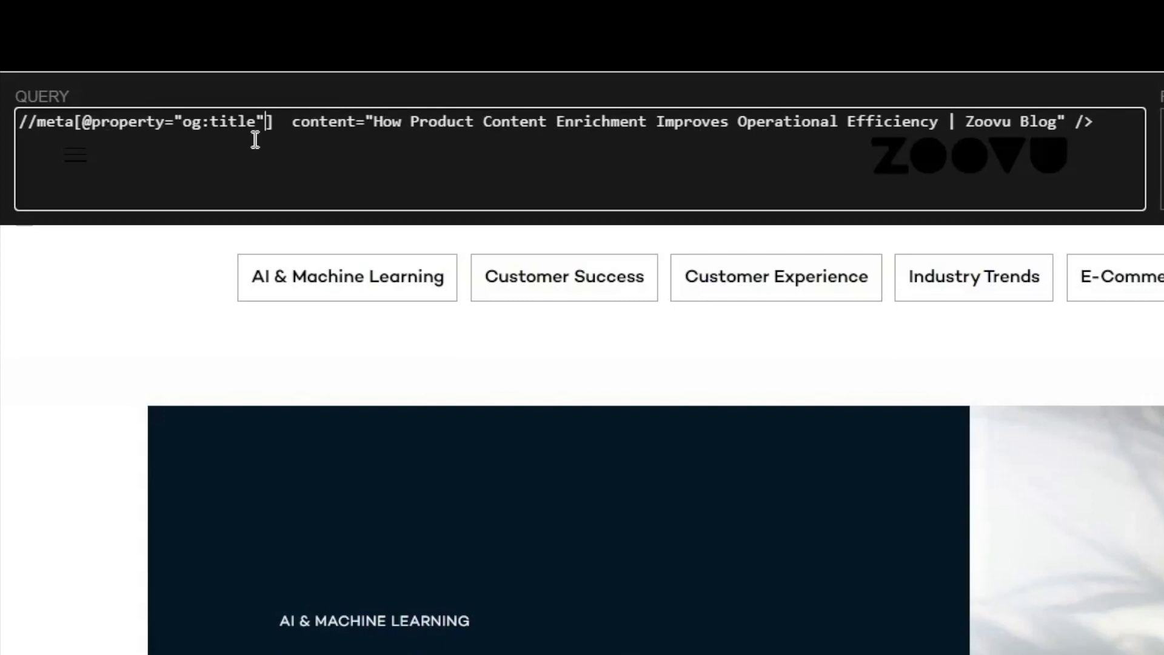
left_click_drag(377, 122, 1057, 113)
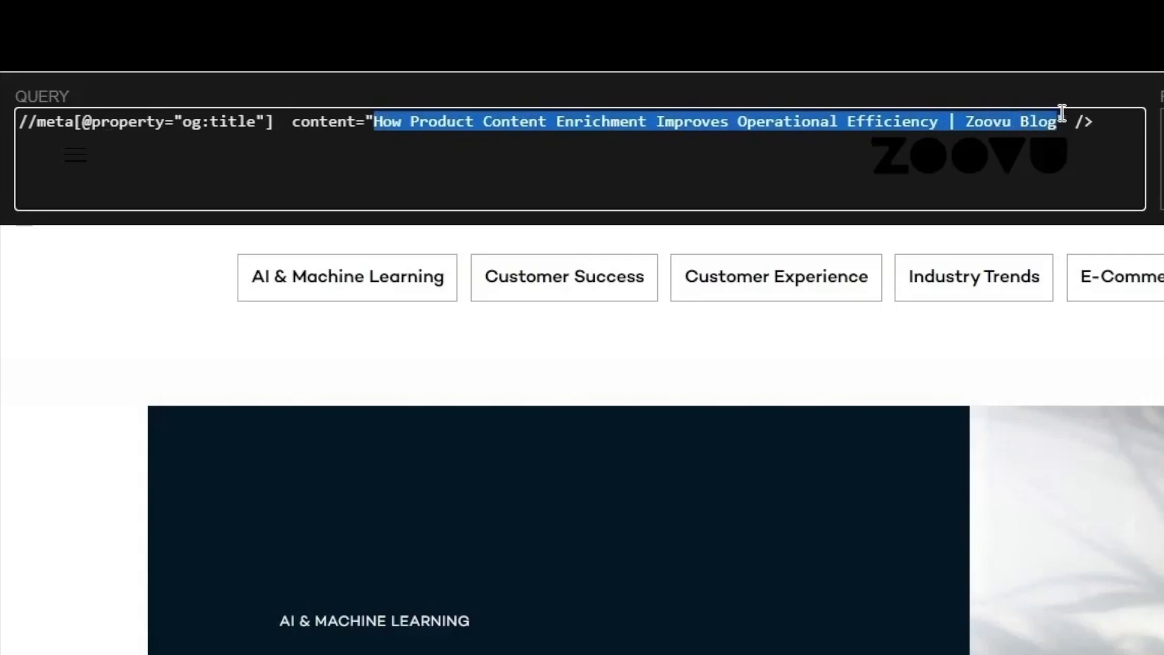
left_click(277, 123)
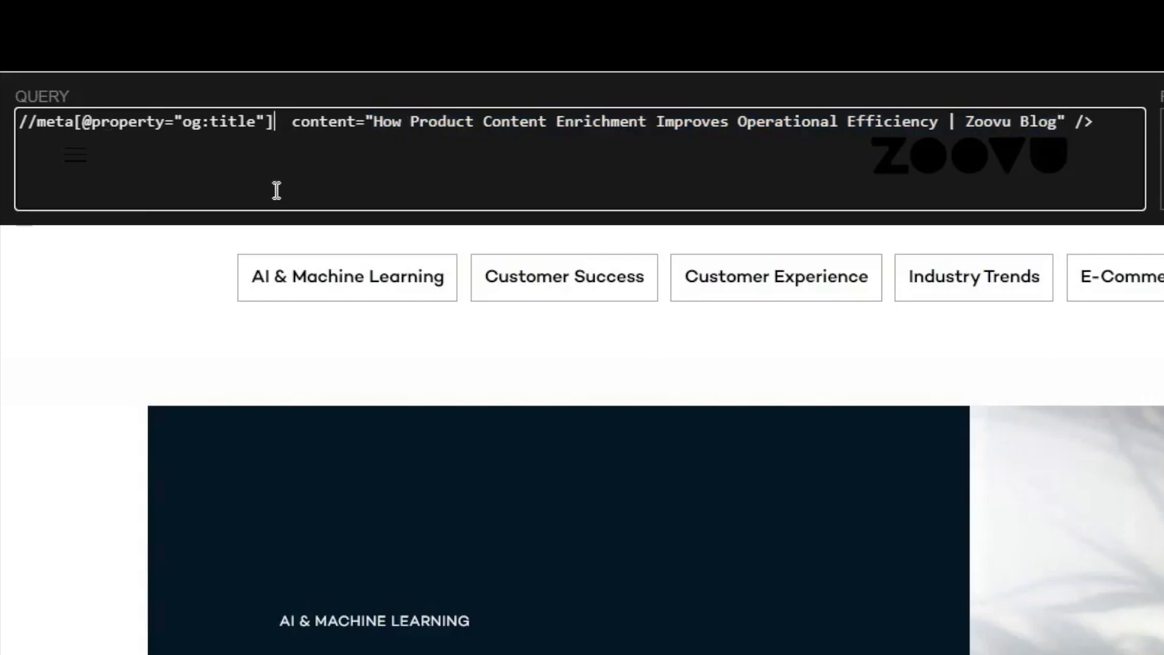
type("/@")
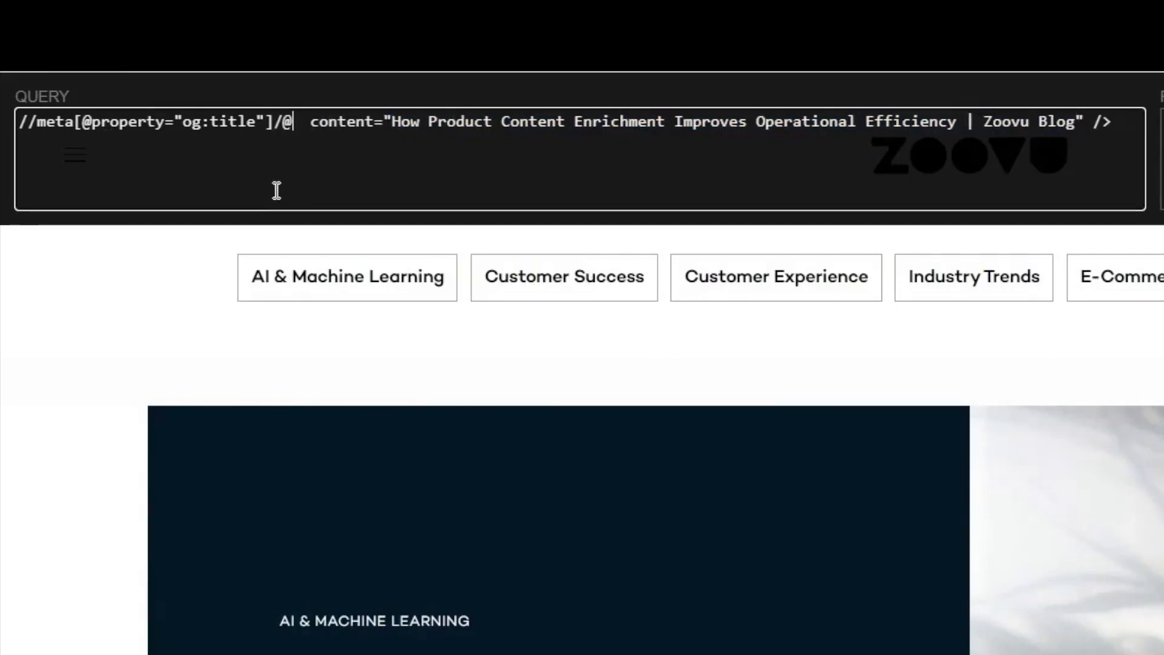
key("shift+Right")
key("Delete")
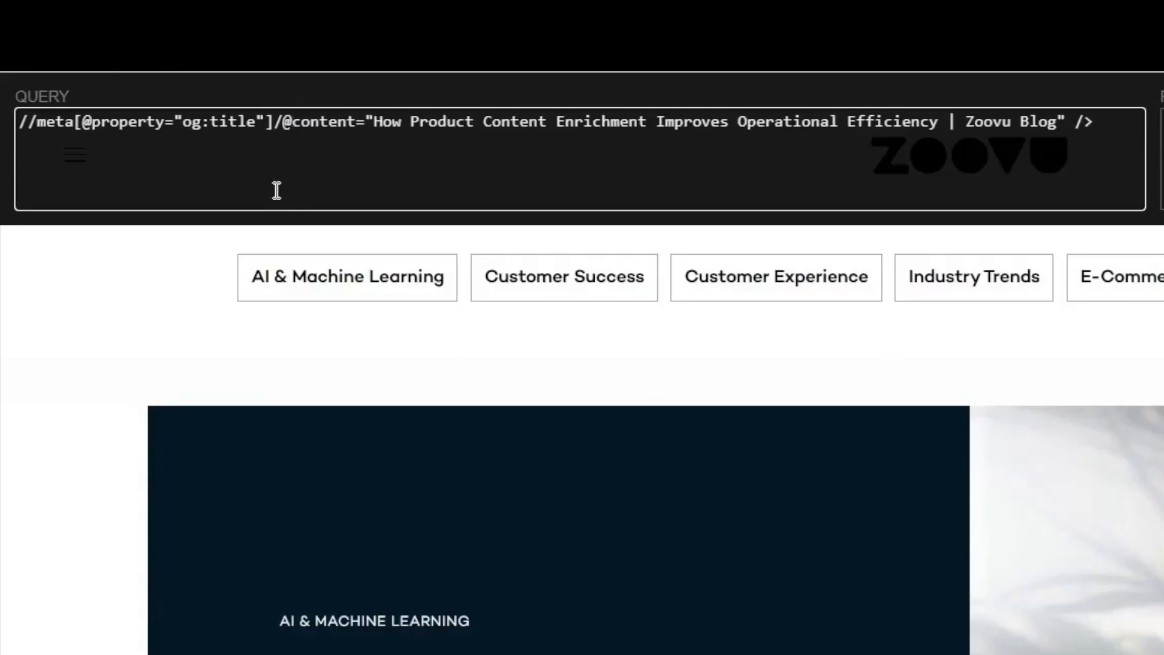
left_click_drag(358, 121, 1113, 131)
key("BackSpace")
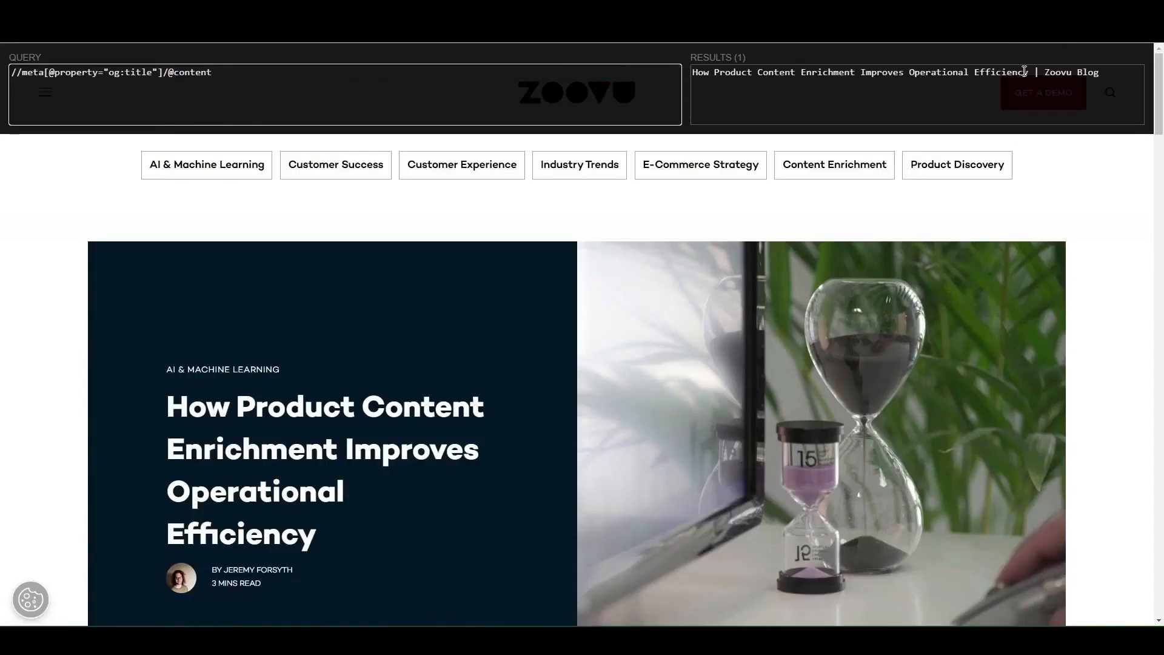
left_click_drag(1037, 72, 1106, 72)
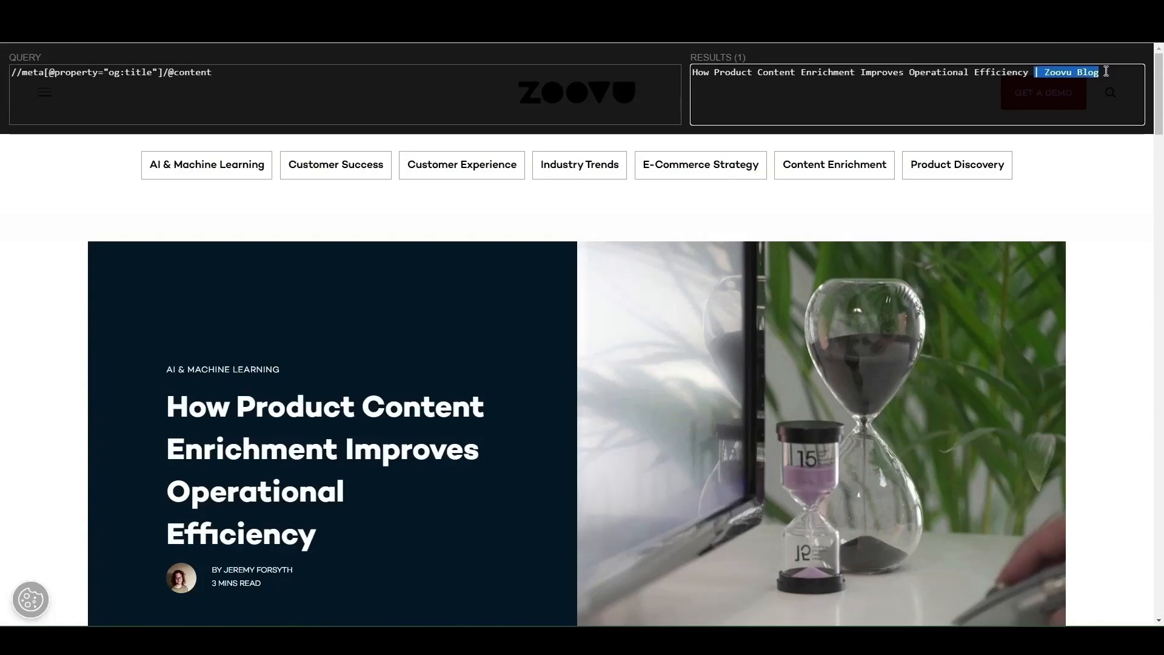
left_click(1106, 72)
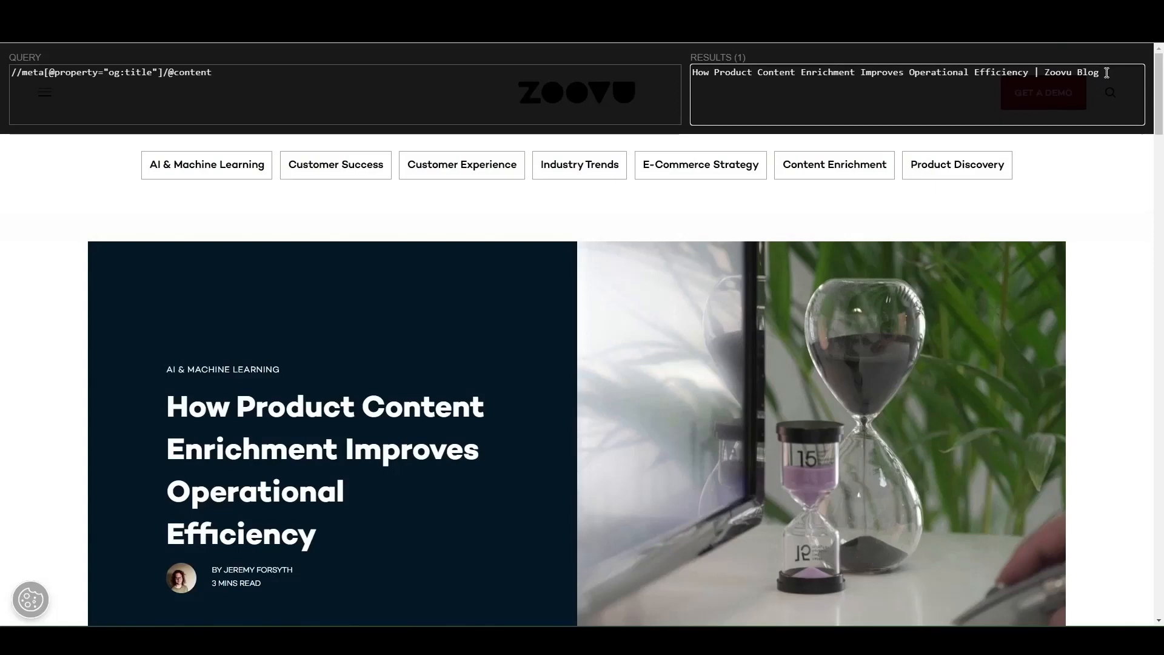
Switch to Site Search 360, save //h1 as the title XPath, and test the title extraction on the prefilled blog URL
left_click(585, 11)
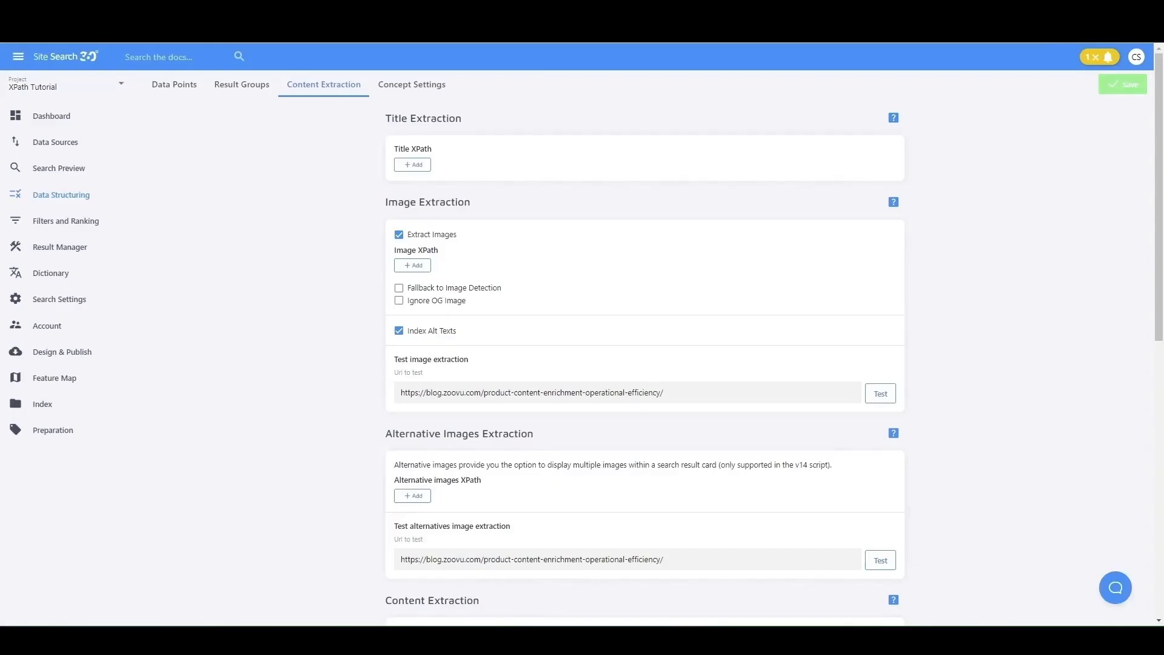
left_click(415, 165)
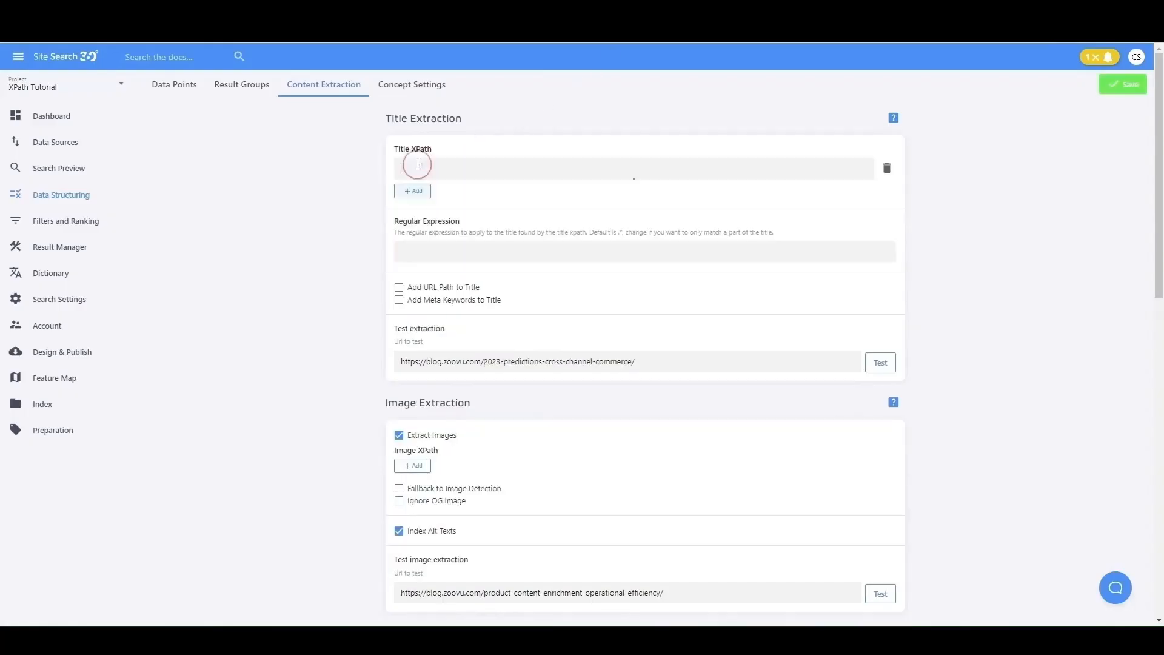
type("//h1")
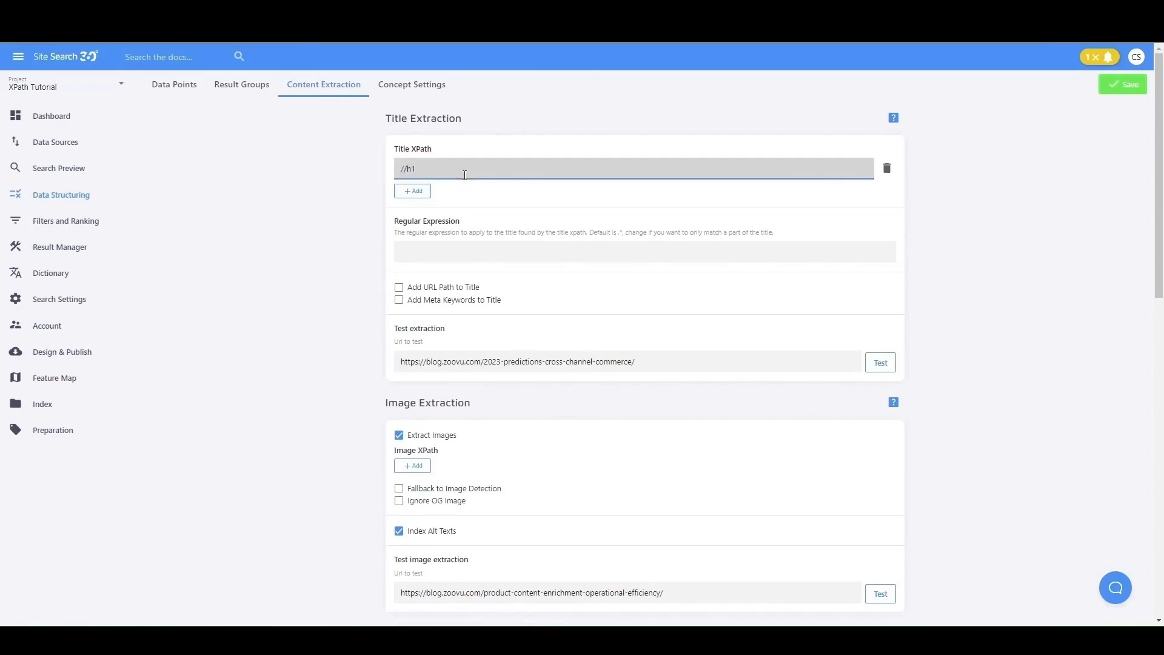
left_click(1121, 84)
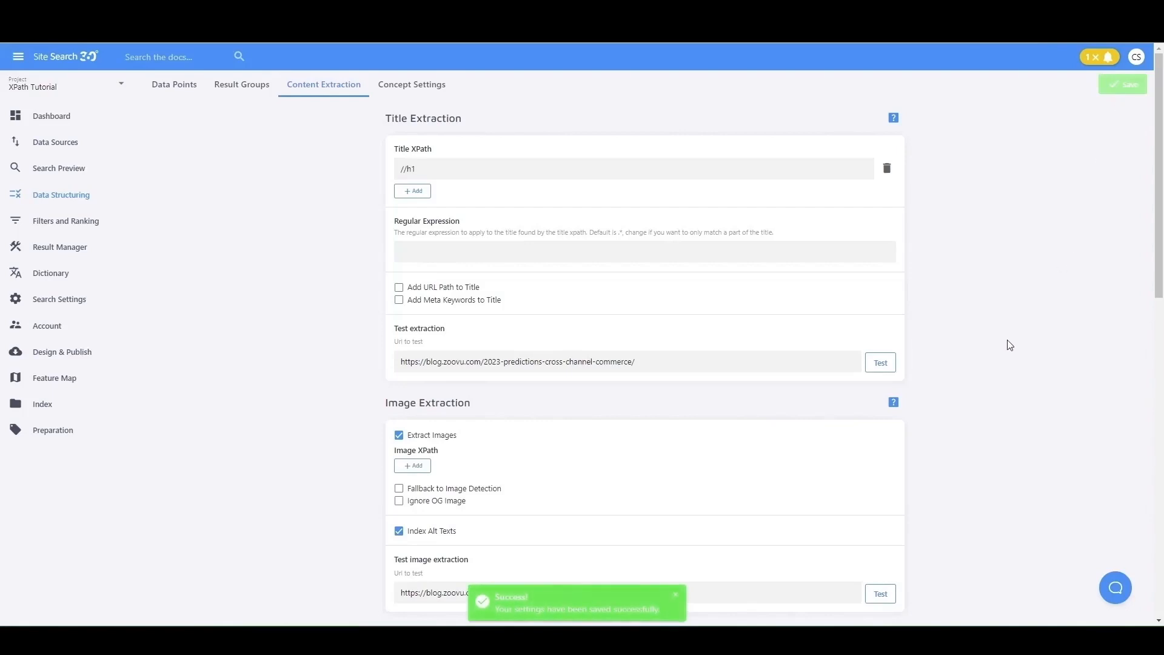
left_click(671, 362)
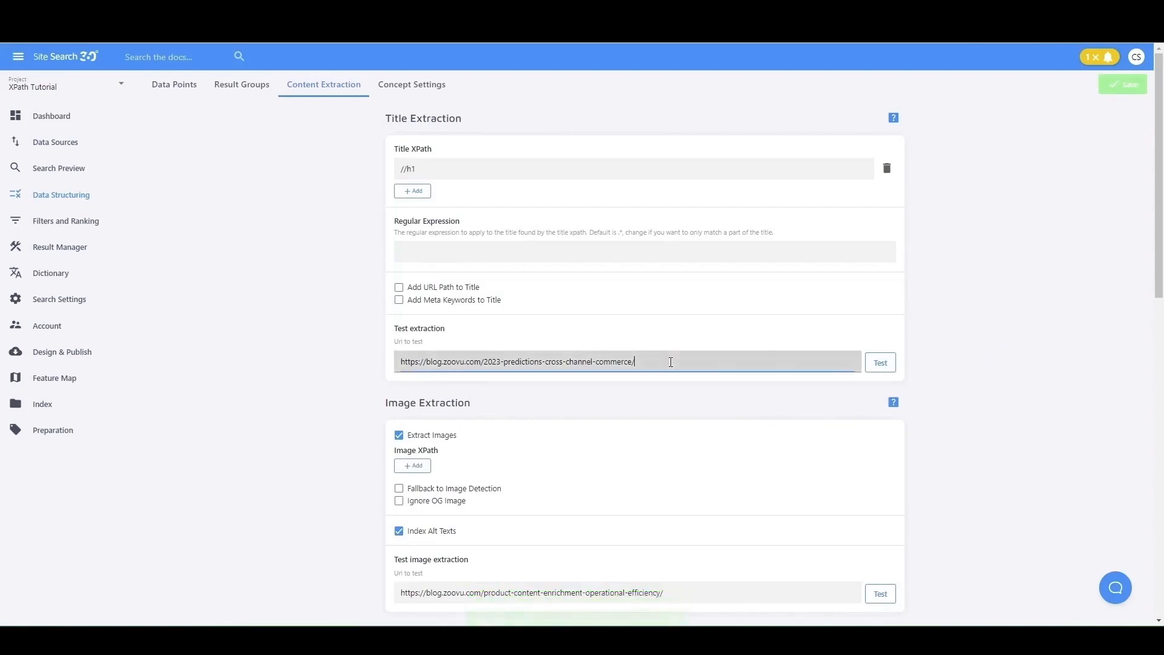
left_click(885, 366)
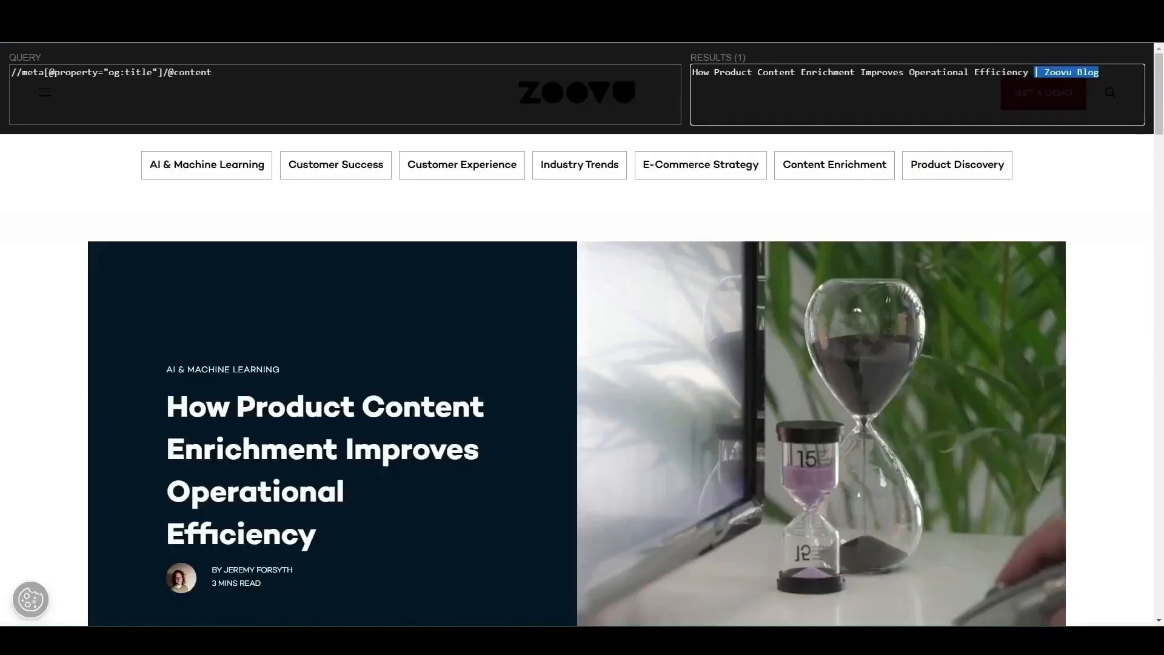
Return to the article page, generate the XPath of the hourglass image, and examine the lazyloaded class at the end of the query
left_click(841, 353)
key("shift")
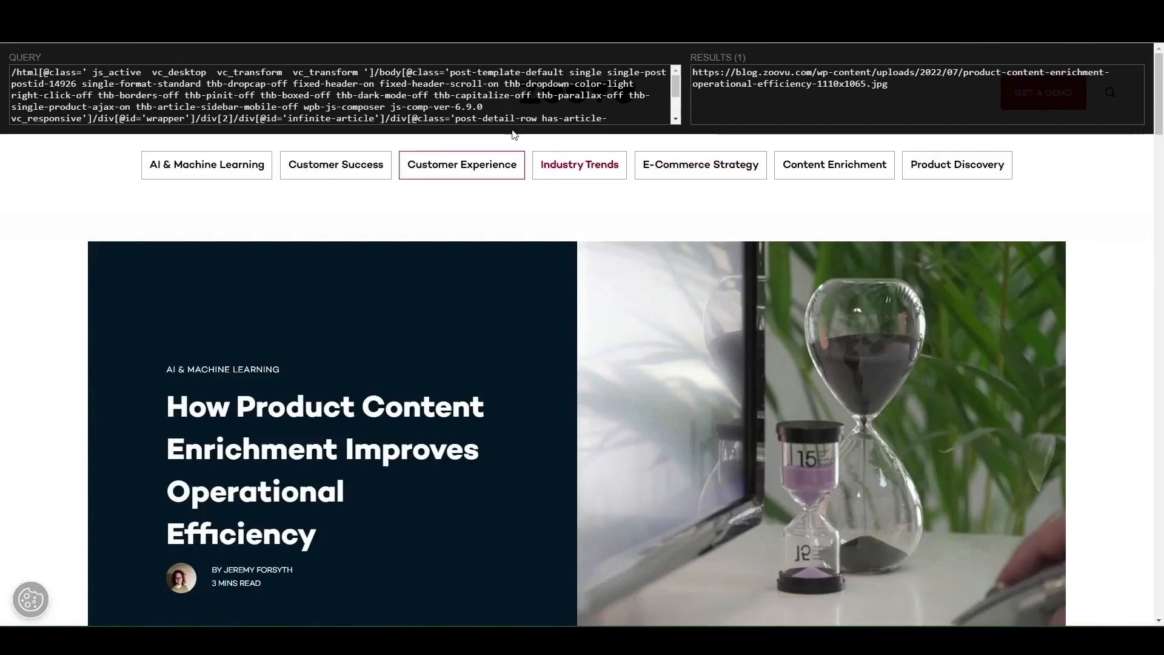
scroll(477, 76, "down", 1)
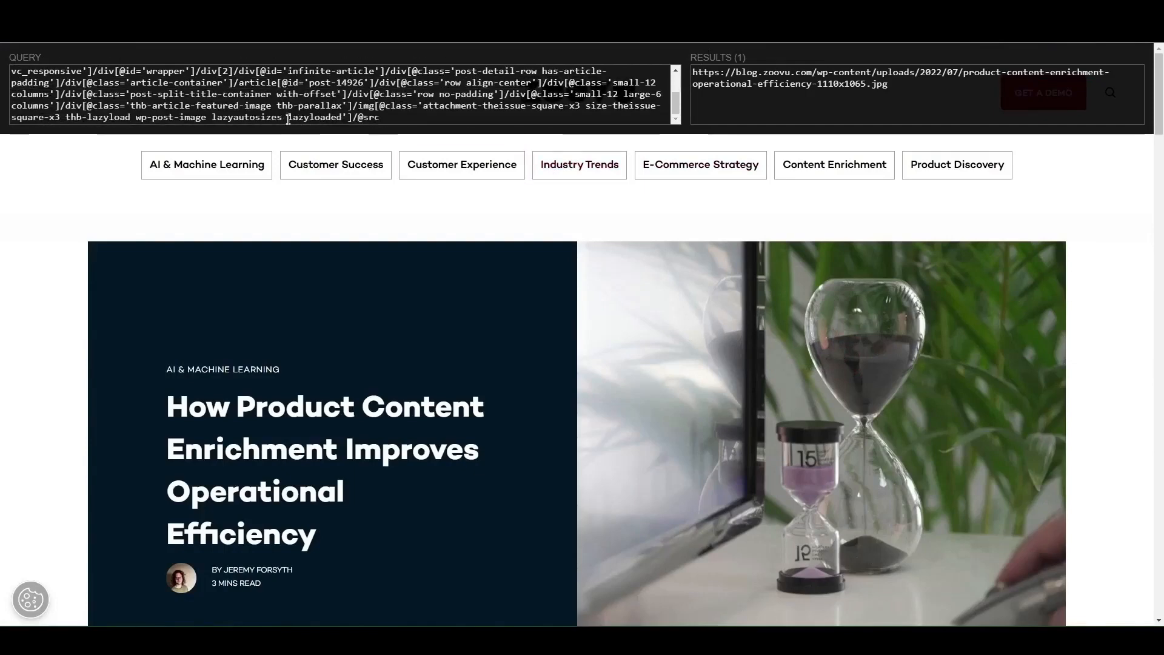
double_click(330, 117)
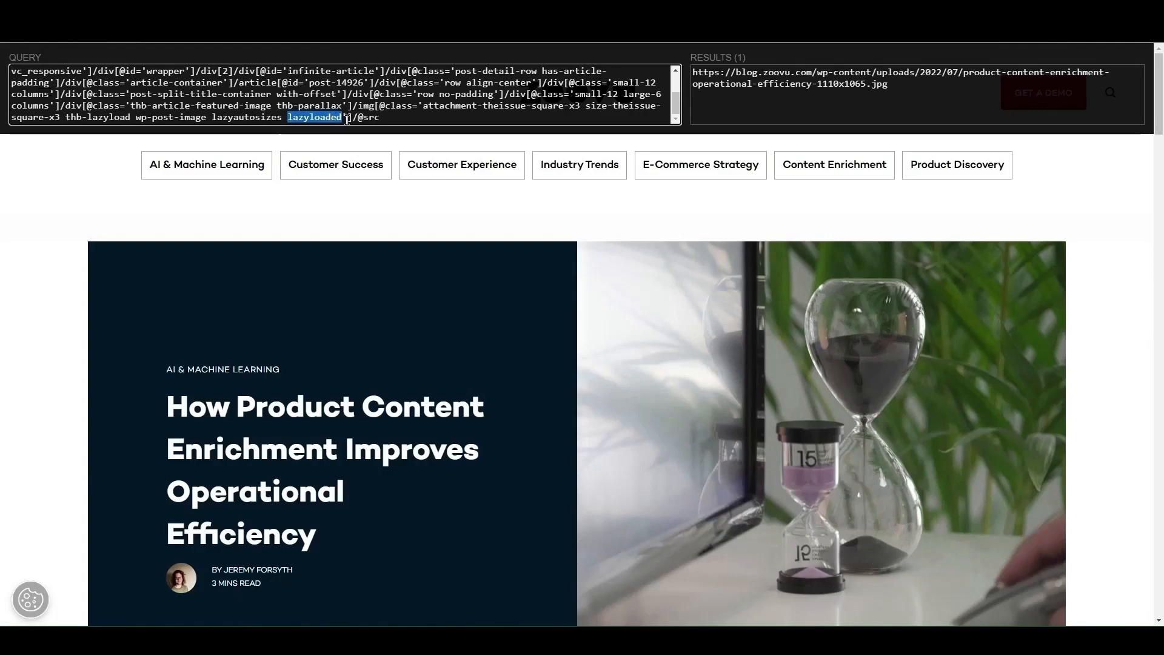
left_click(351, 118)
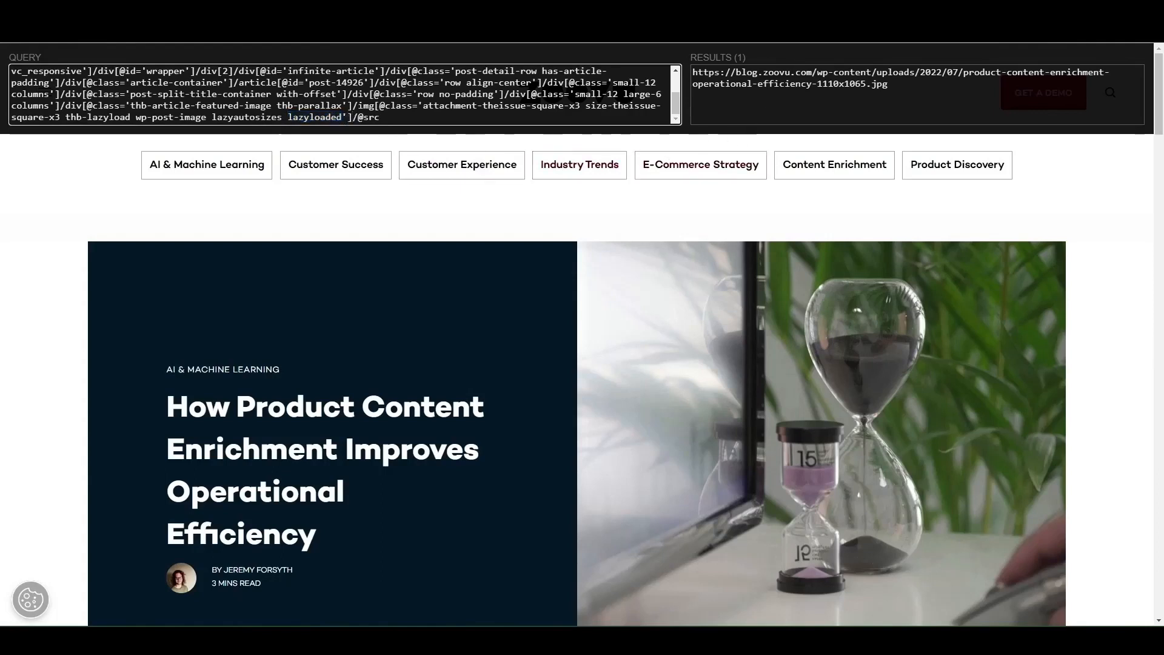
Copy the whole og:image meta tag from the page source and paste it over the XPath Helper query on the article page
left_click(816, 10)
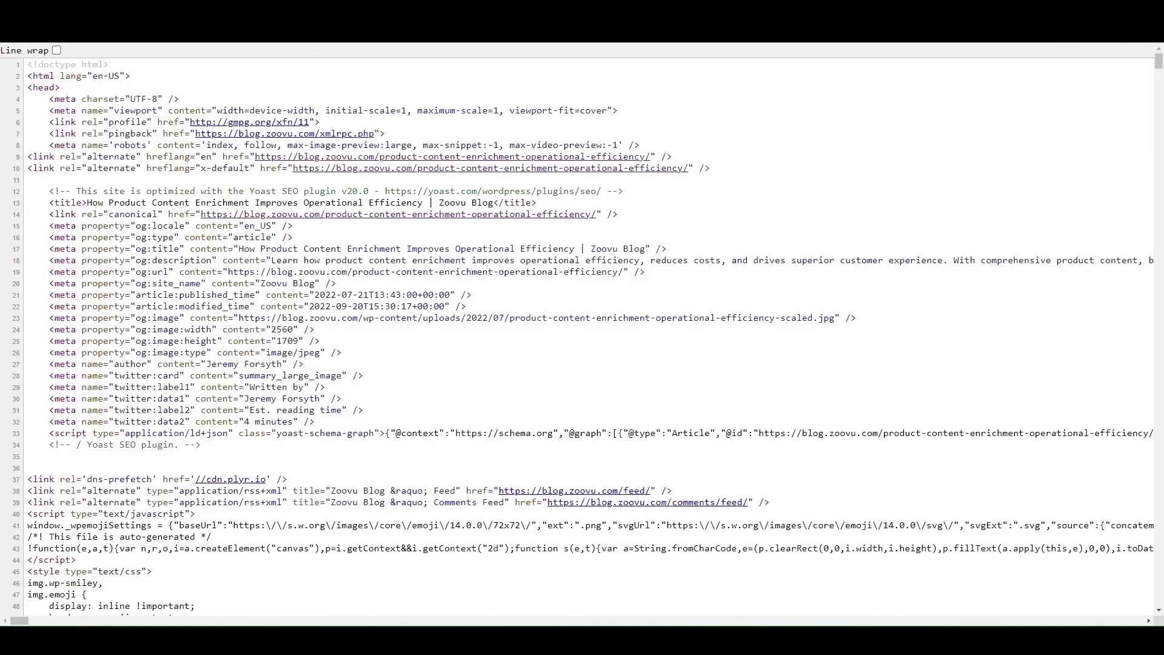
left_click_drag(48, 319, 856, 321)
key("ctrl+c")
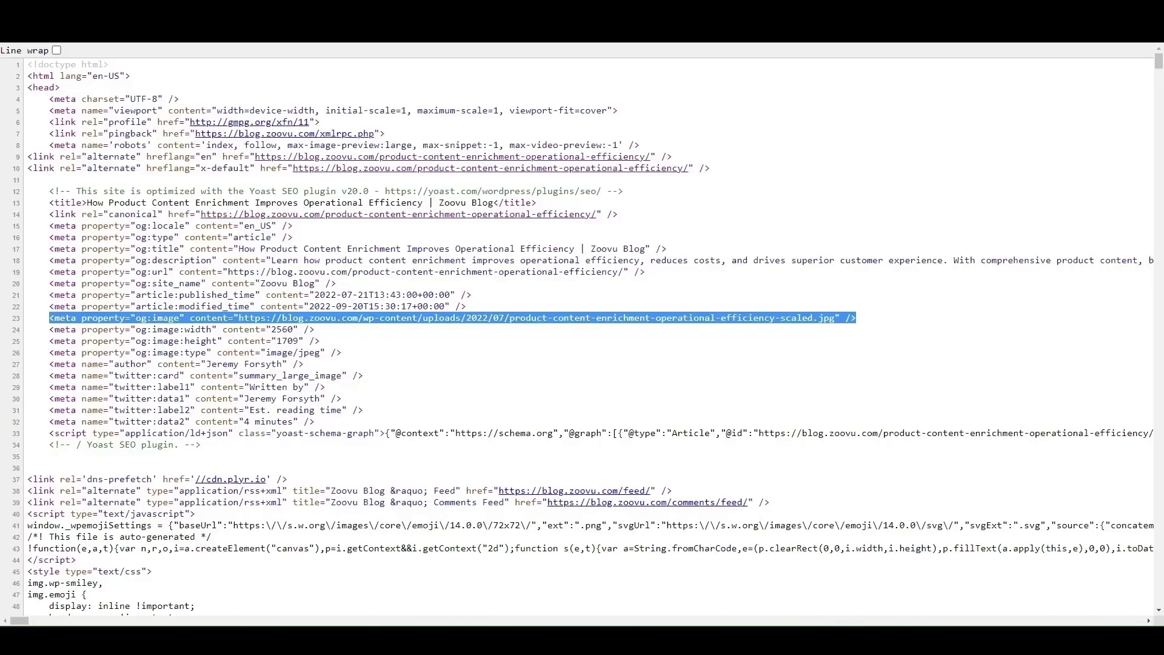
key("ctrl+shift+Tab")
key("ctrl+v")
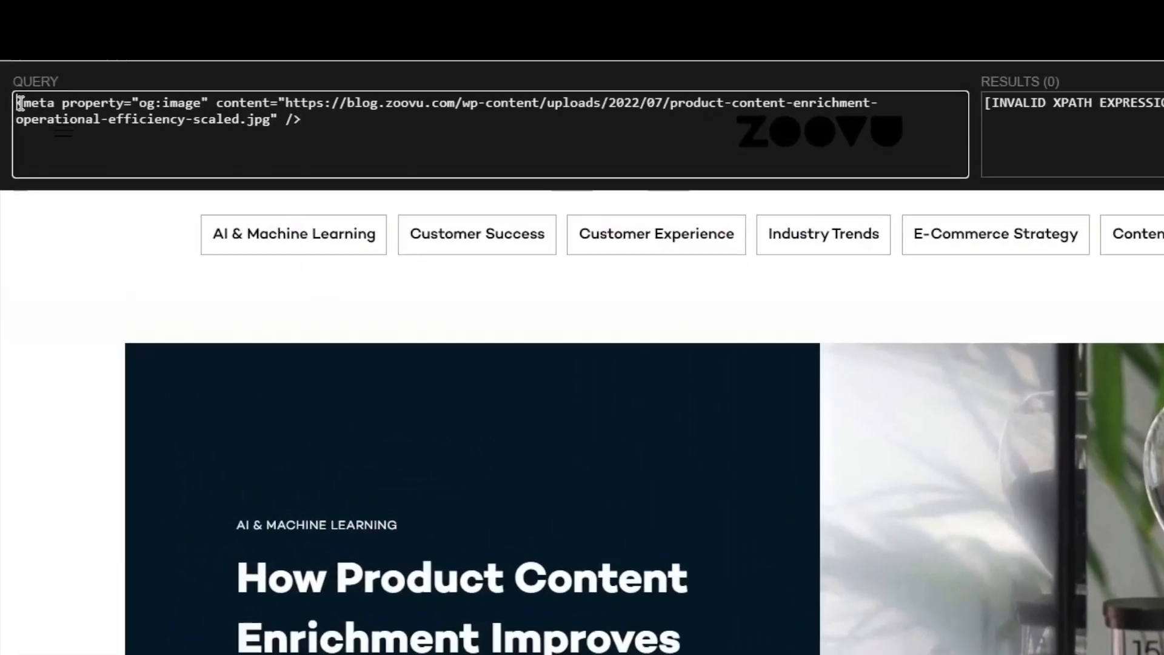
Replace the opening < of the og:image meta tag in the query with // and insert [@] after meta
left_click_drag(18, 83, 1, 70)
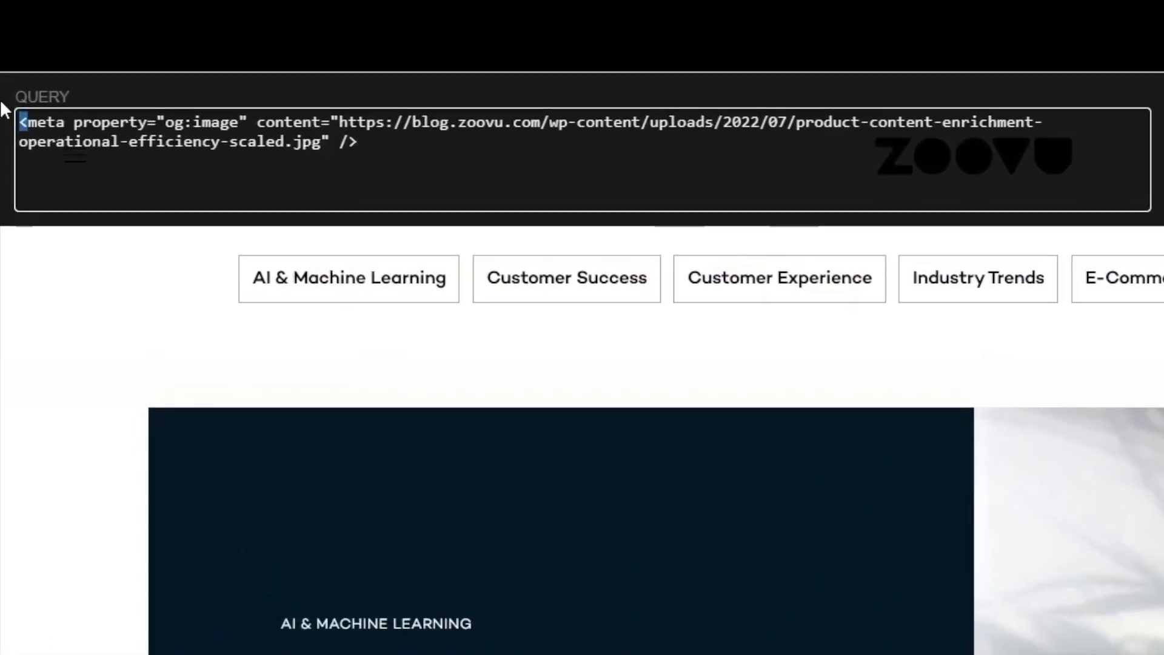
type("//")
key("Right")
key("Right")
key("Right")
key("Right")
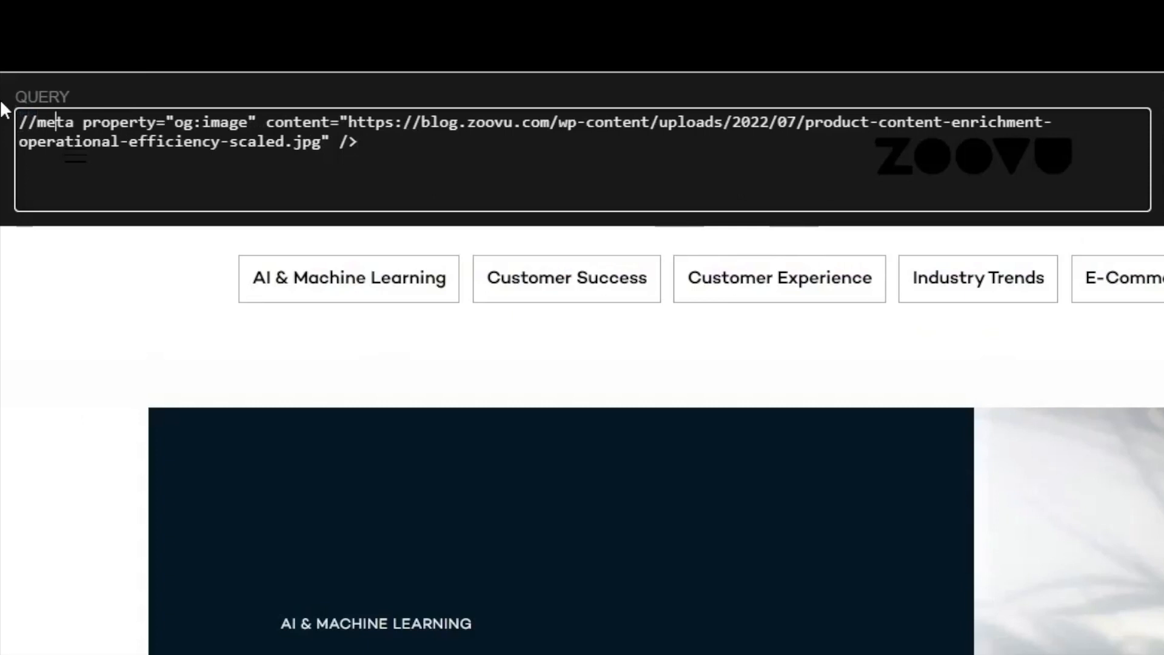
type("[]")
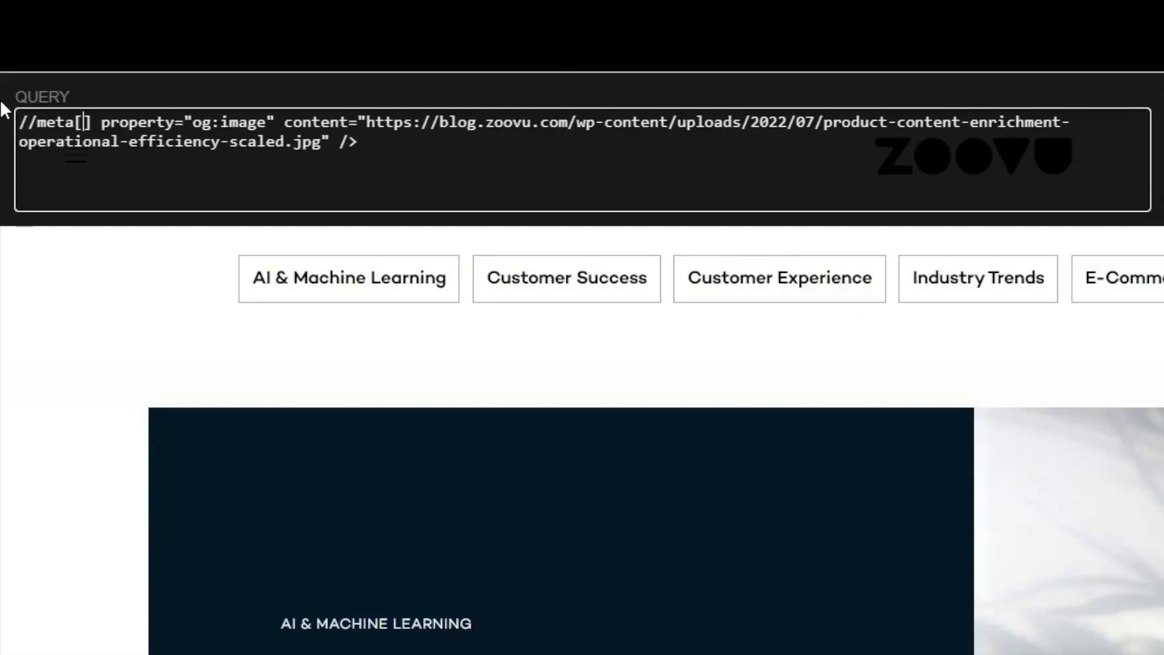
type("@")
key("Right")
key("shift+Right")
key("shift+Right")
key("shift+Right")
key("shift+Right")
key("shift+Right")
key("shift+Right")
key("shift+Right")
key("shift+Right")
key("shift+Right")
key("shift+Right")
key("shift+Right")
key("shift+Right")
key("shift+Right")
key("shift+Right")
key("shift+Right")
key("shift+Right")
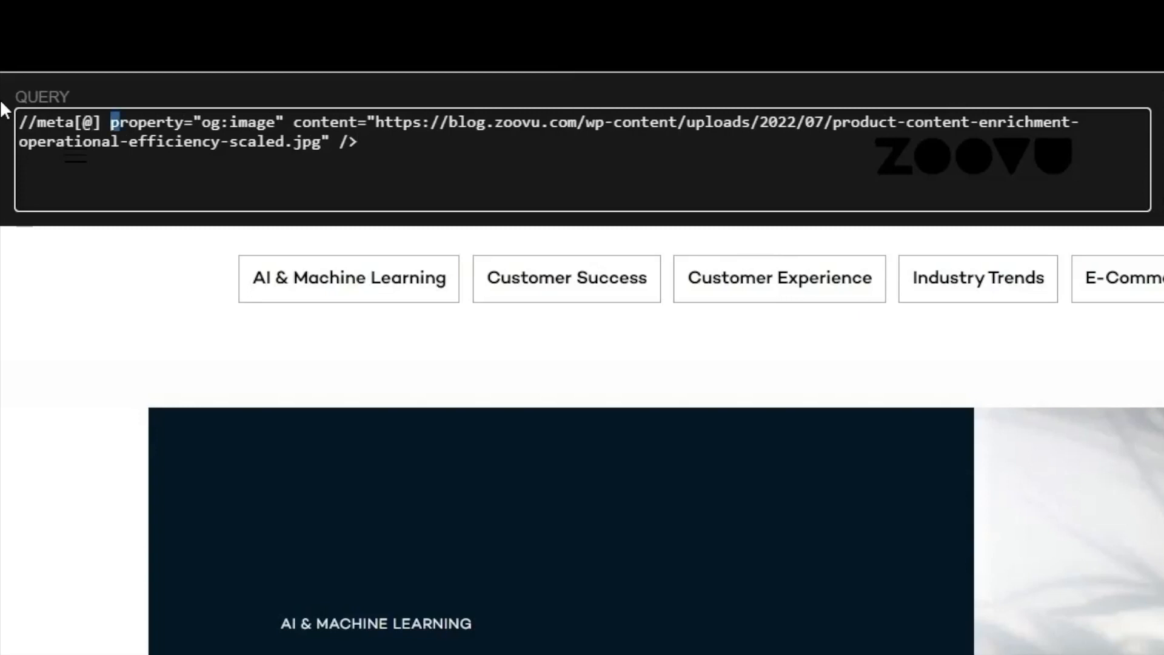
key("shift+Right")
key("shift+Right")
key("shift+Right")
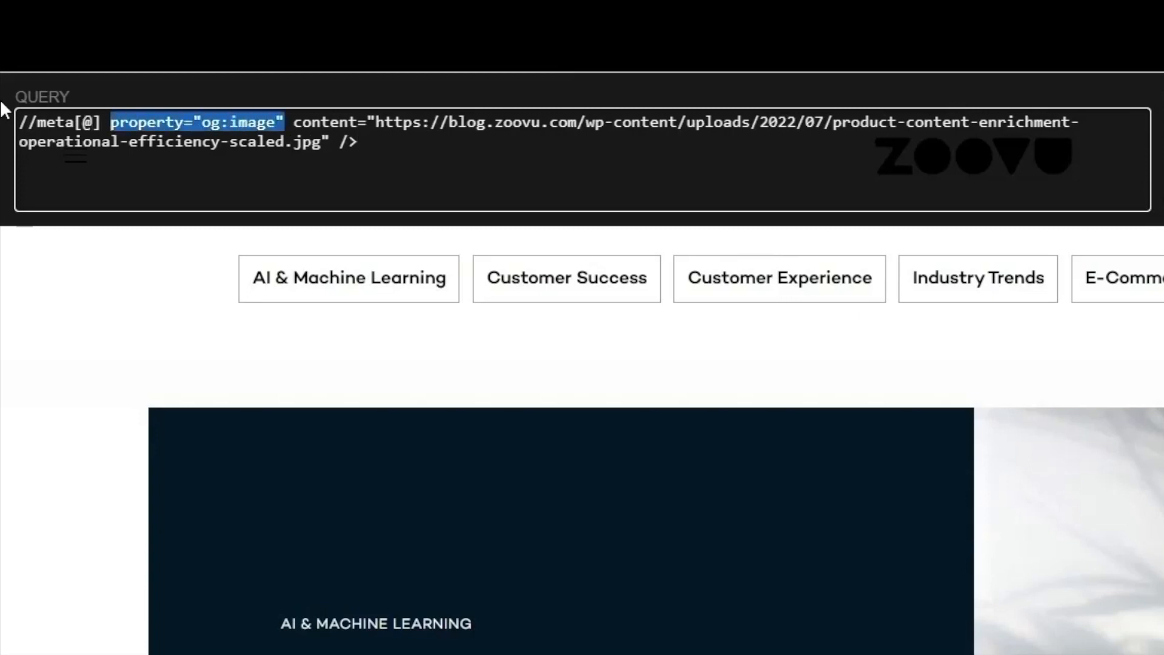
key("ctrl+x")
key("Left")
key("Left")
key("ctrl+v")
key("Right")
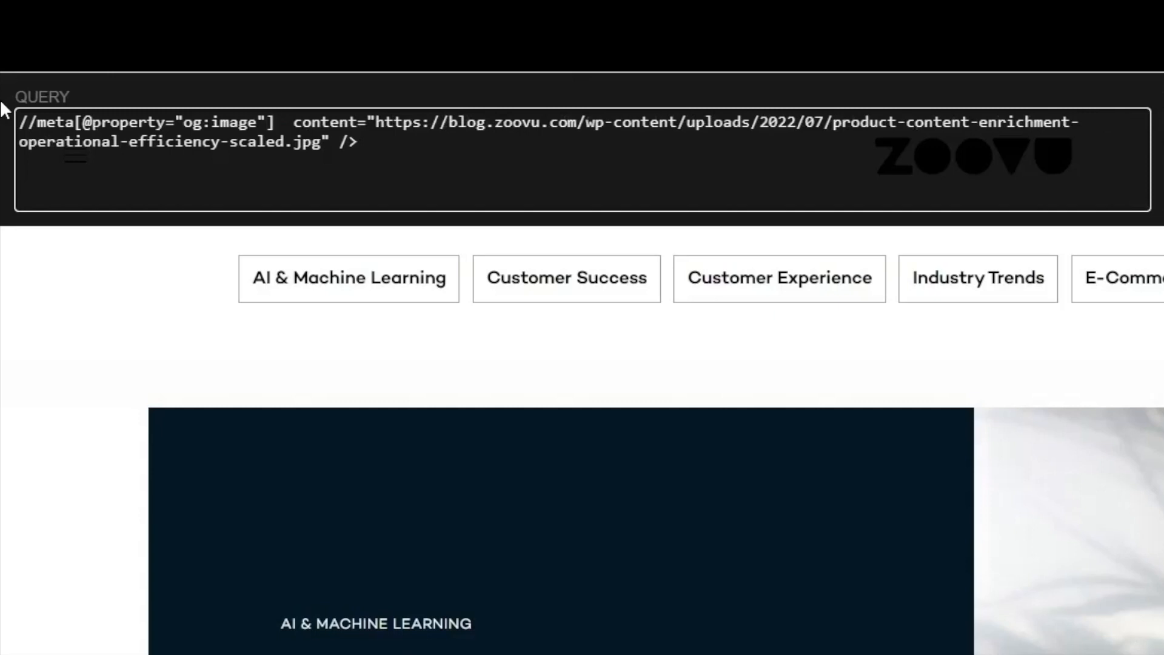
type("/")
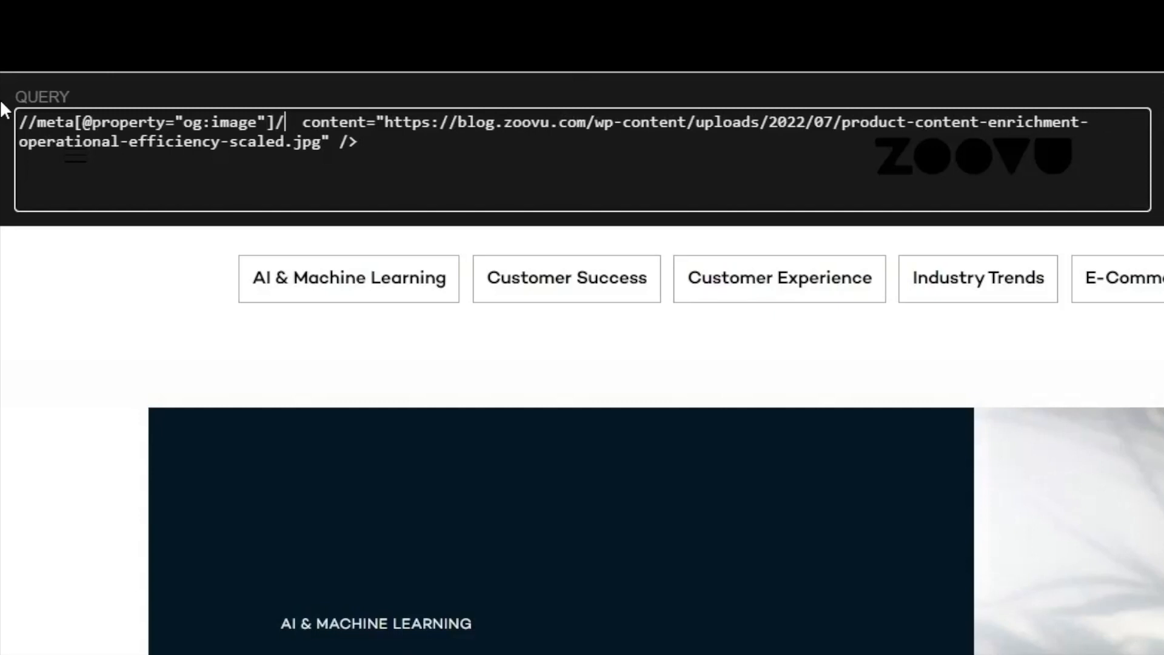
type("@")
key("shift+Right")
key("shift+Right")
key("Delete")
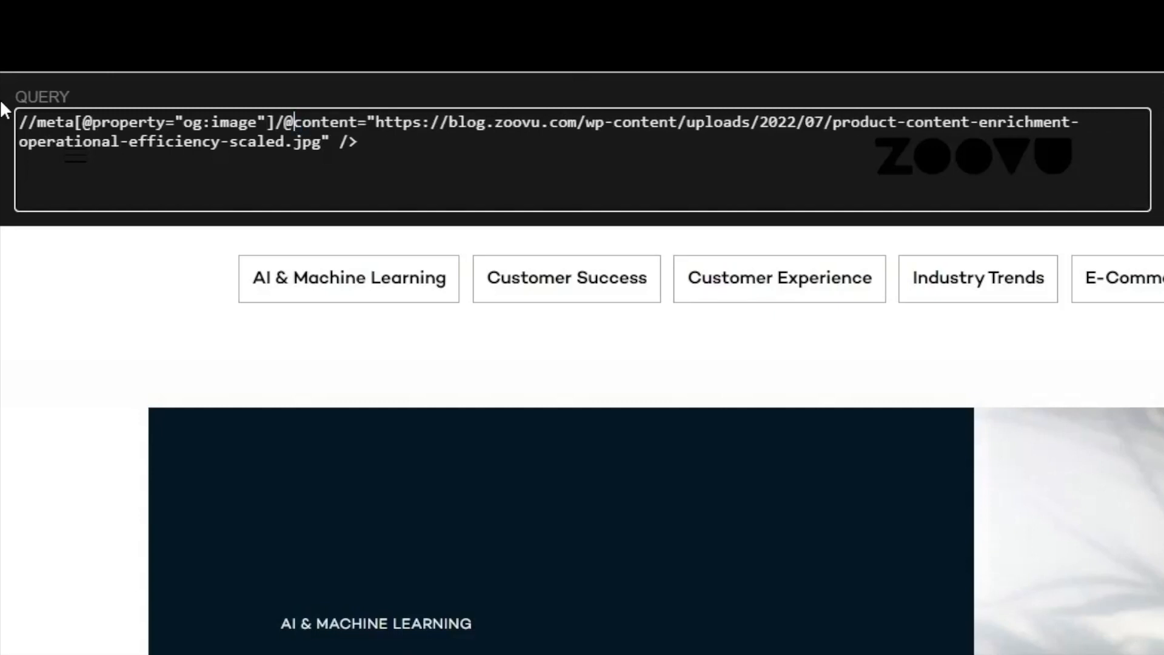
left_click_drag(372, 143, 362, 123)
key("Delete")
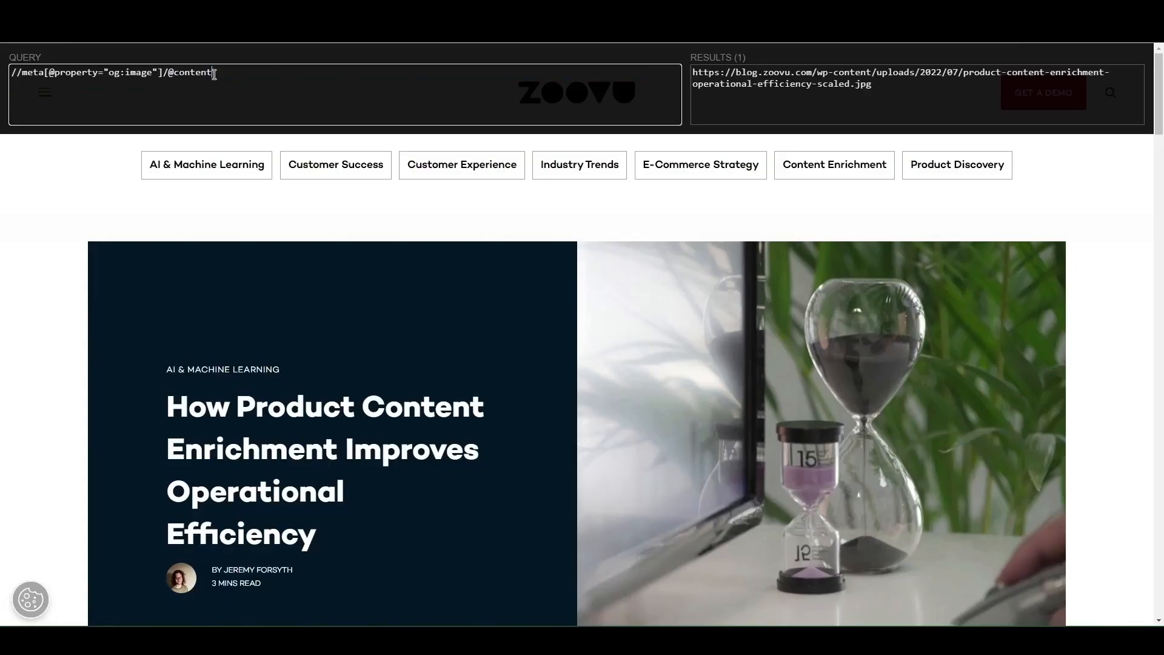
left_click(885, 91)
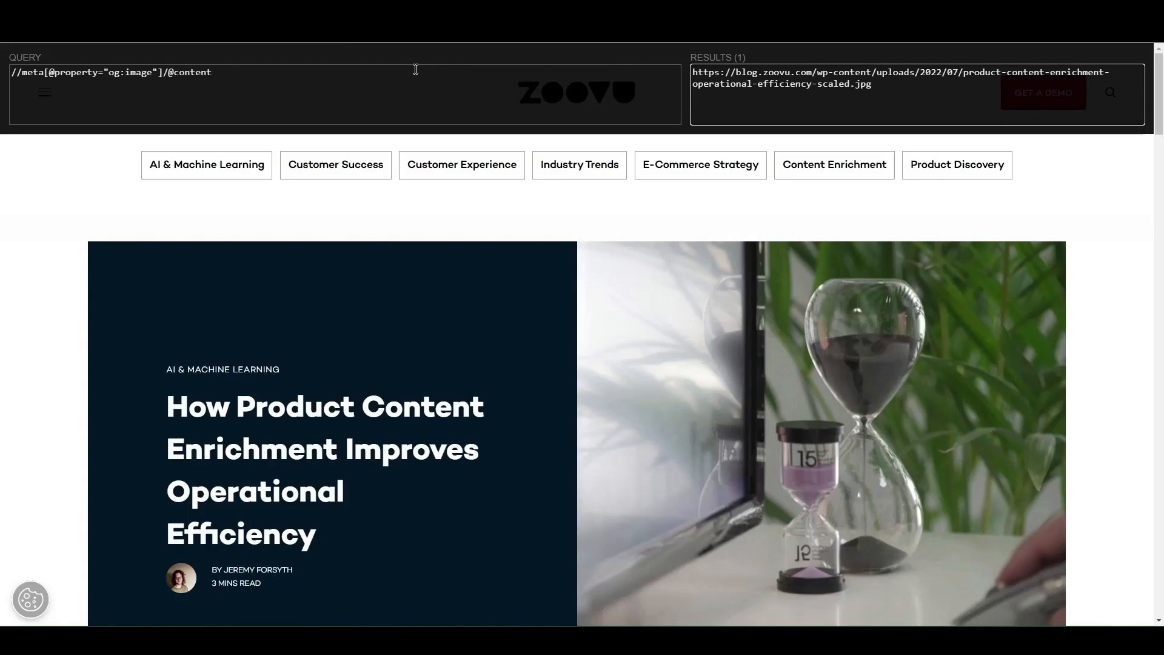
Copy the finished query into Site Search 360's content extraction settings as a new Image XPath and save
left_click_drag(245, 74, 2, 71)
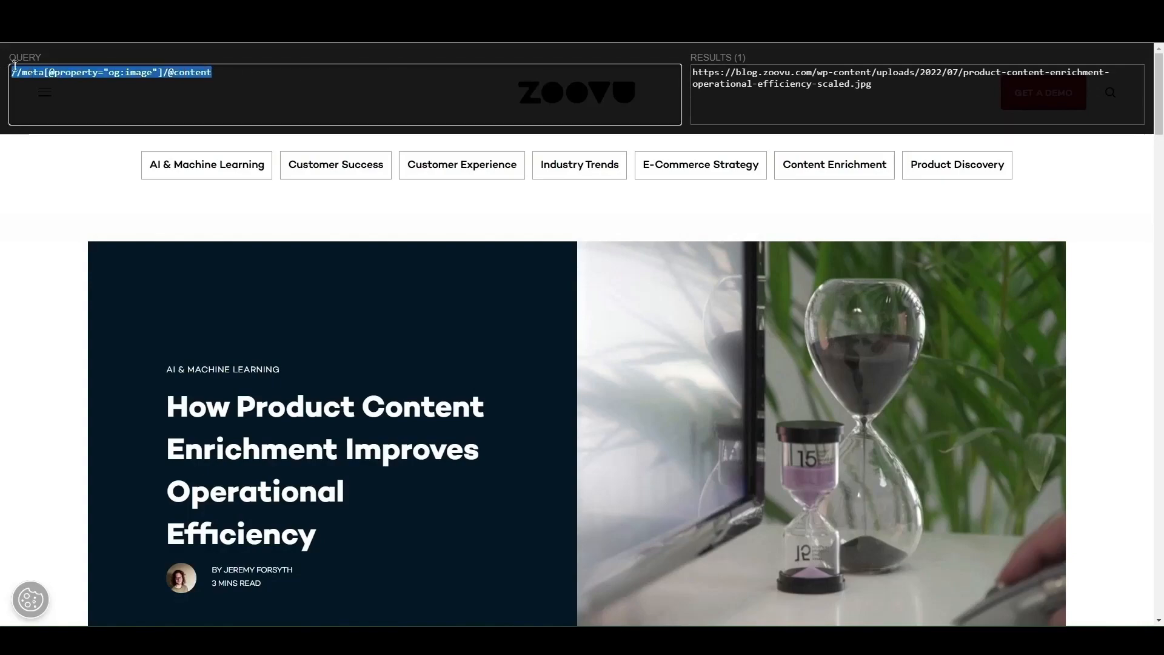
left_click(261, 10)
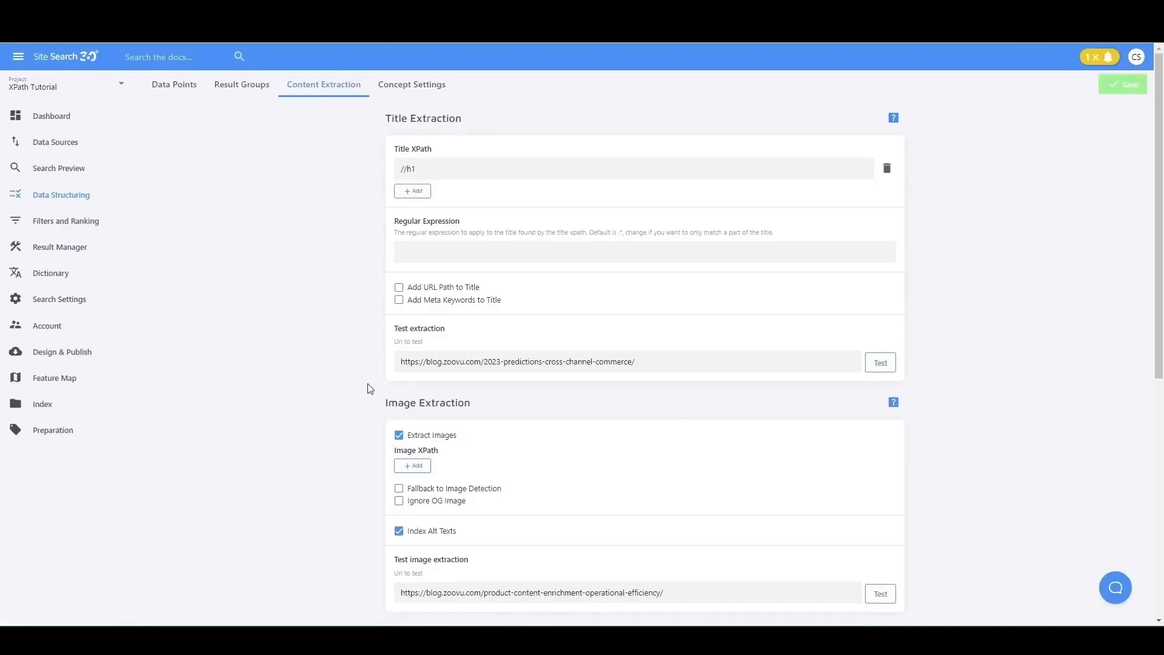
left_click(413, 466)
key("ctrl+v")
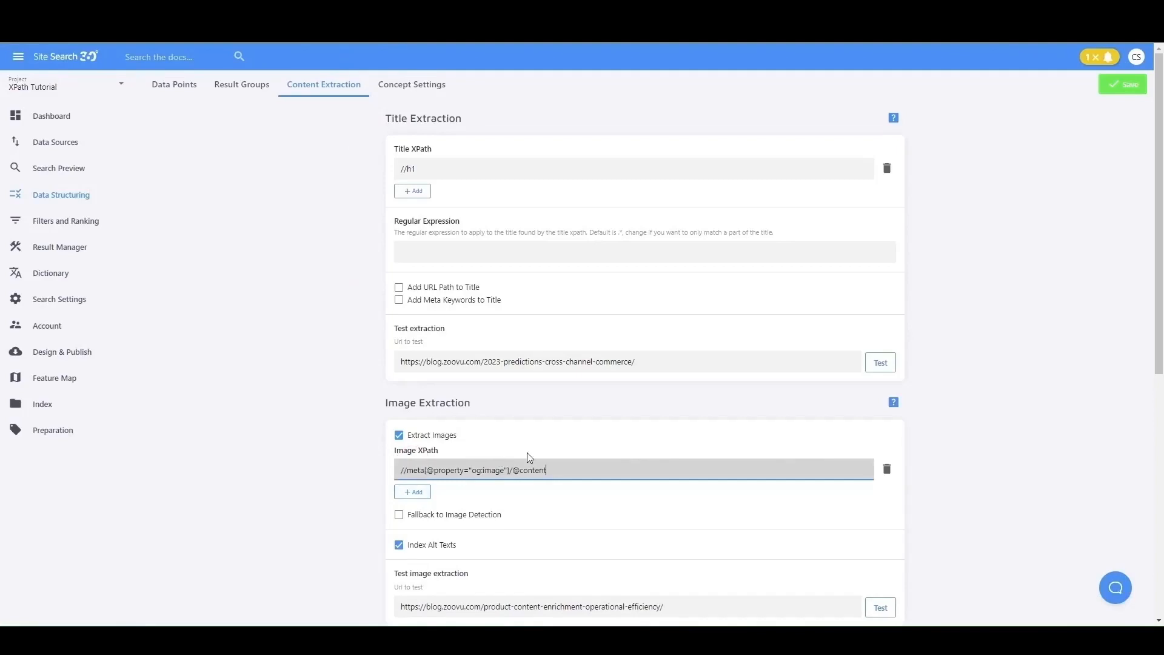
left_click(1120, 88)
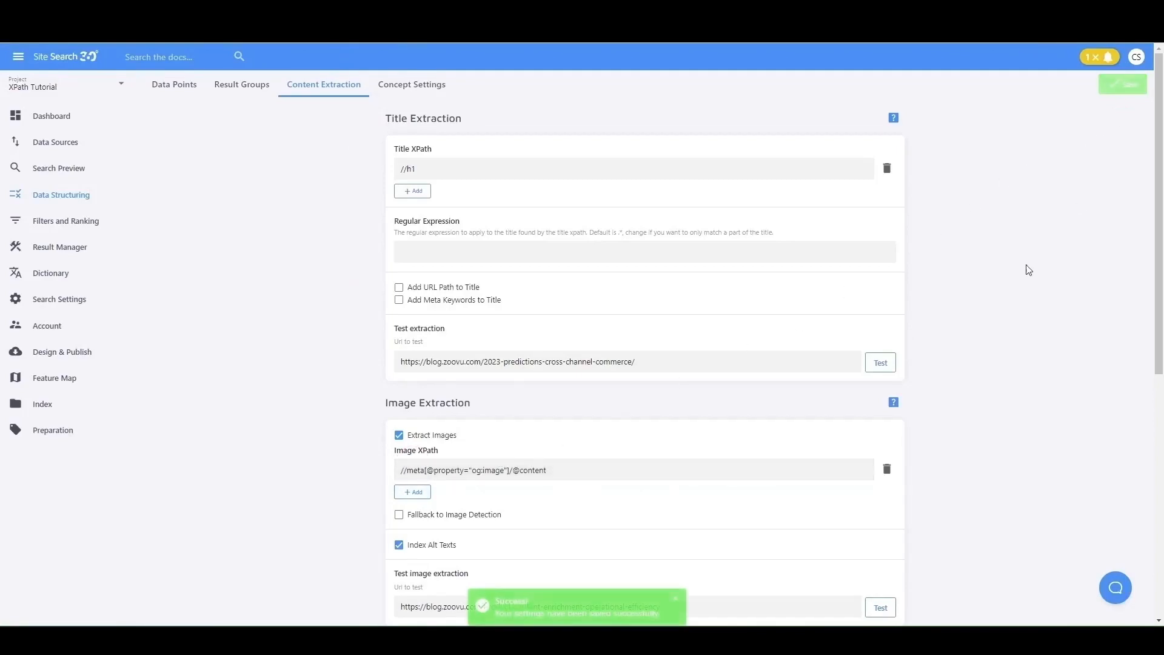
Test the image extraction on the product-content-enrichment-operational-efficiency article and view the extracted image
scroll(927, 470, "down", 4)
left_click(879, 369)
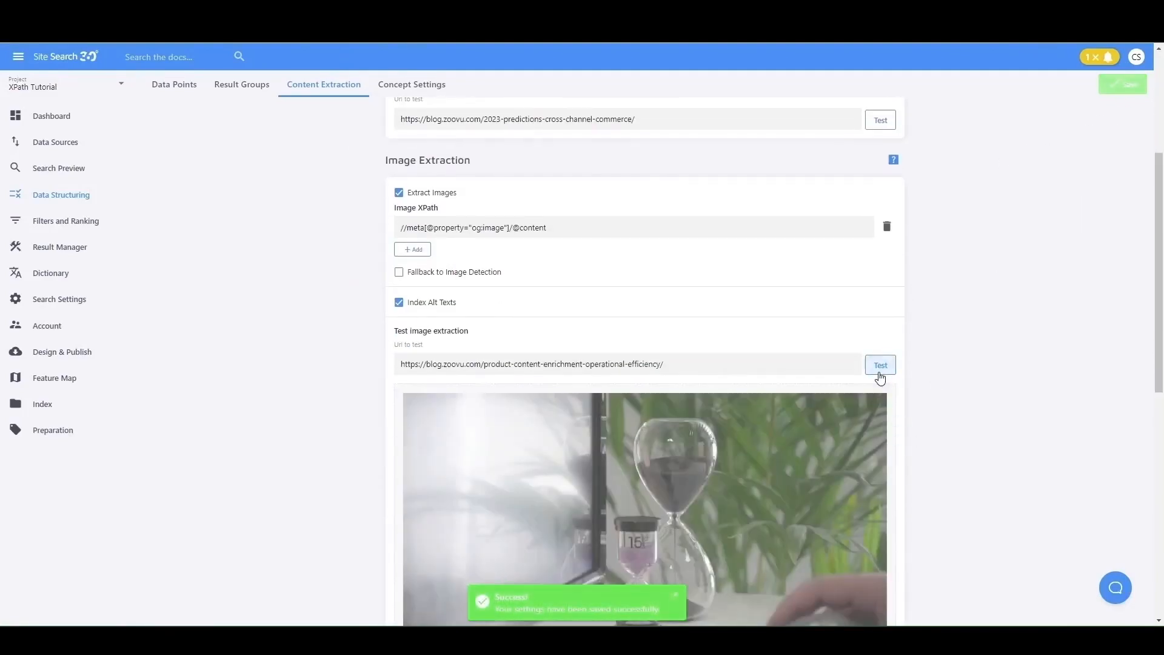
scroll(956, 424, "down", 4)
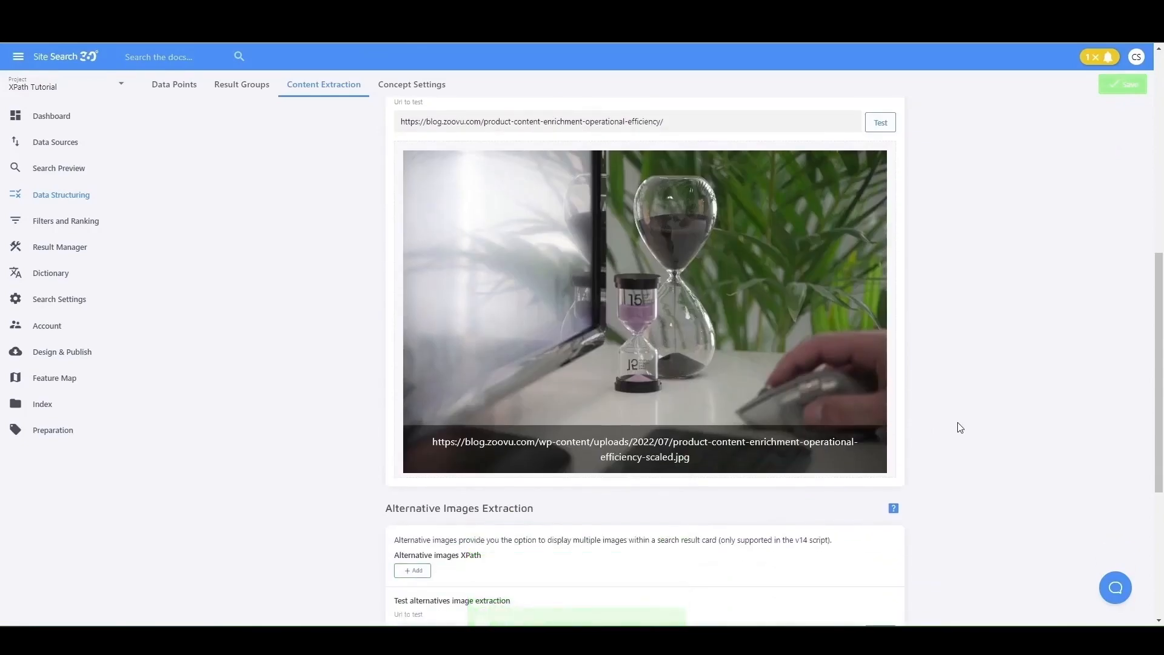
scroll(962, 431, "down", 5)
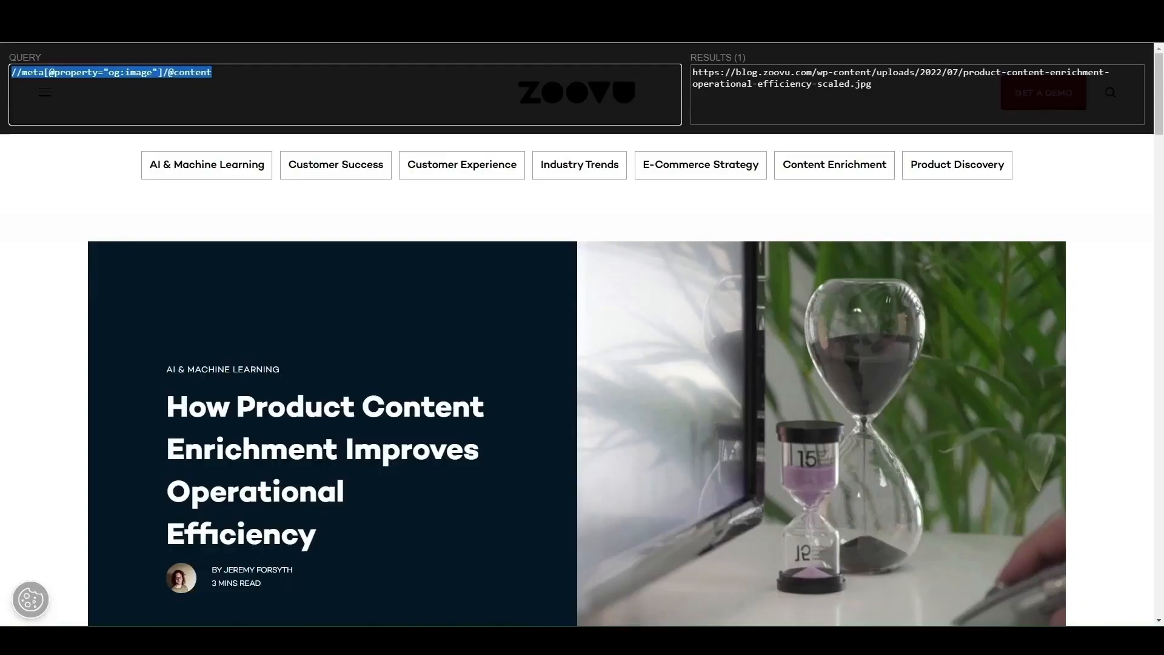
Look through the whole article page, including the See Also box, sign-up form, tags and related posts, for content to exclude
scroll(456, 304, "down", 10)
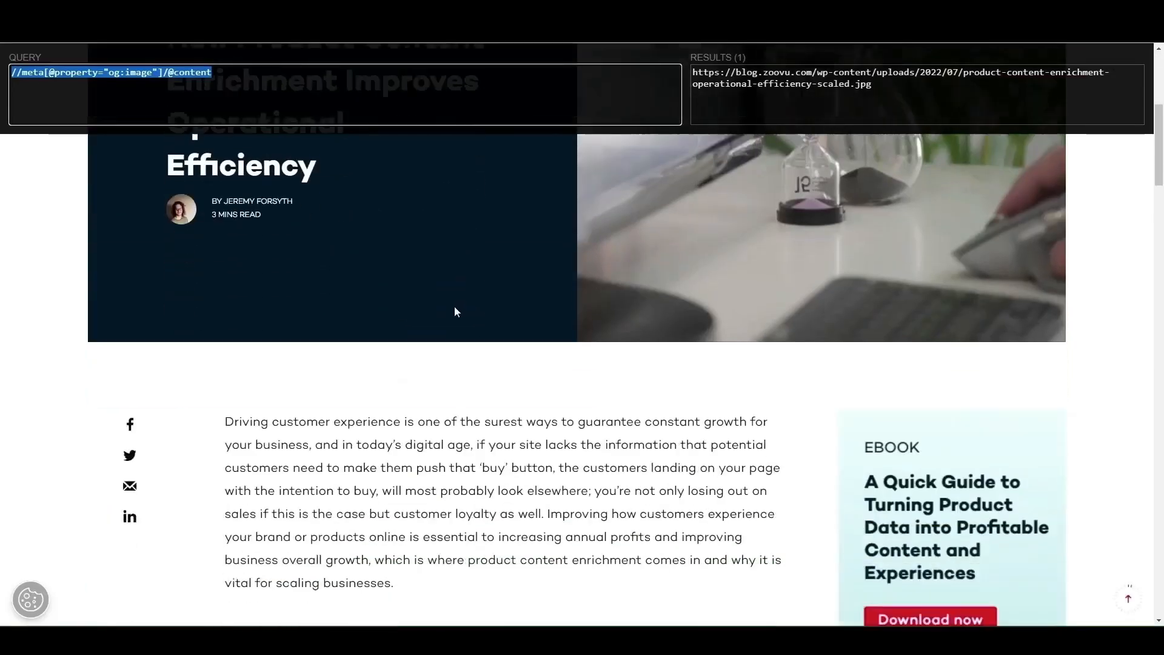
scroll(452, 308, "down", 4)
scroll(449, 314, "down", 12)
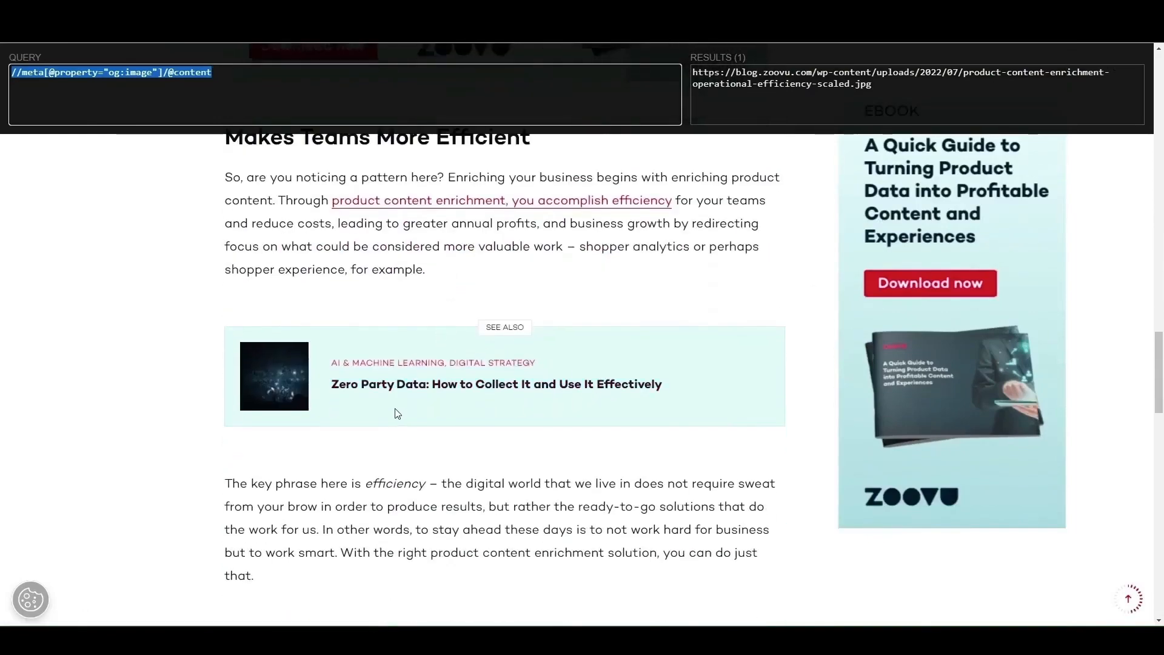
scroll(397, 414, "down", 10)
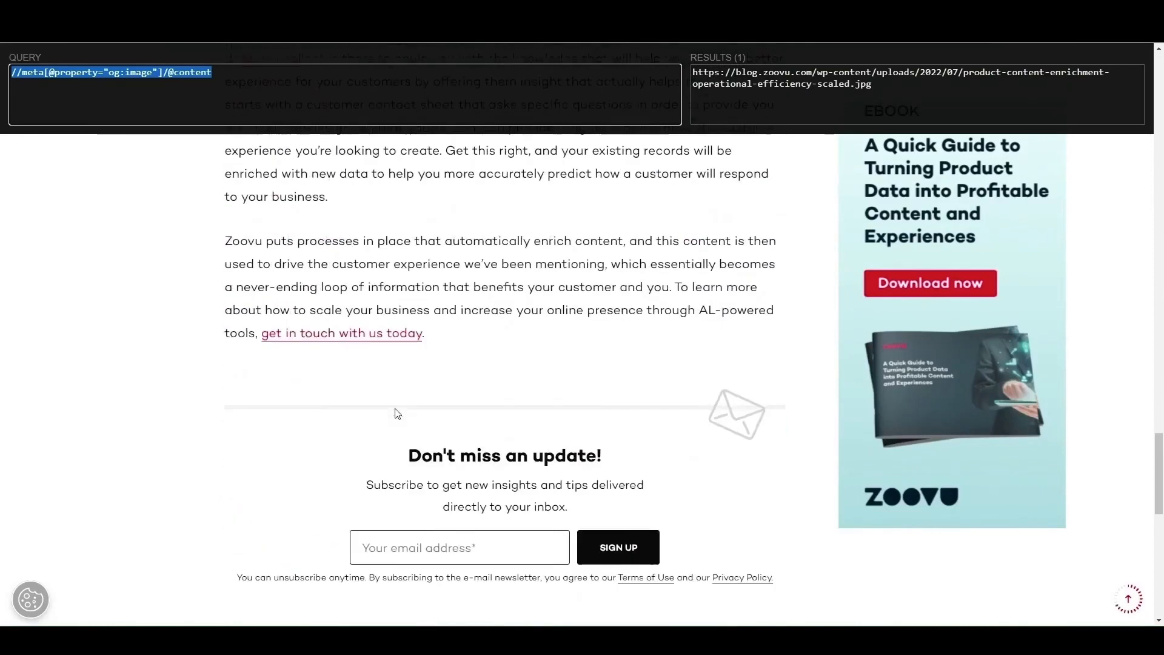
scroll(396, 412, "down", 3)
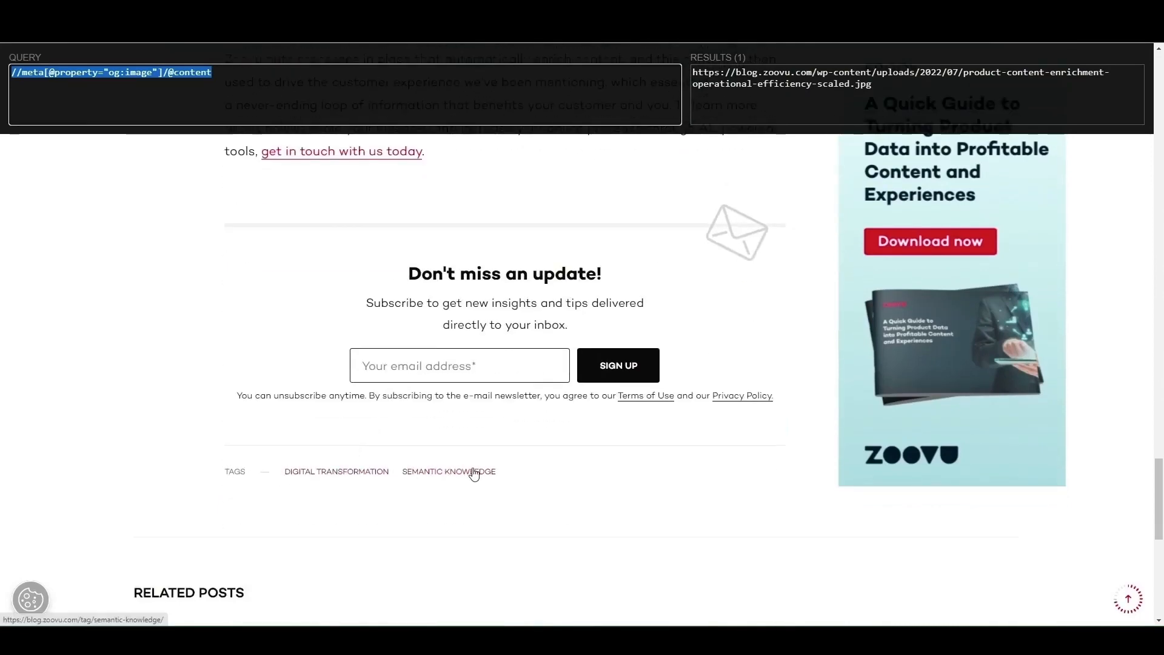
scroll(474, 474, "down", 9)
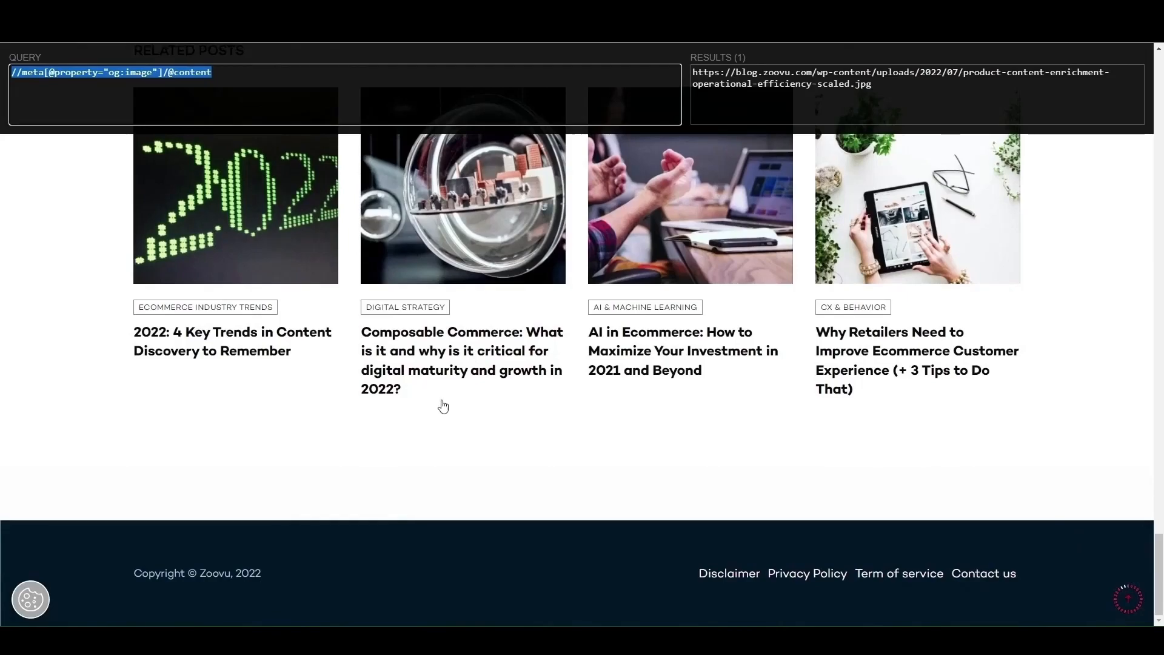
scroll(403, 390, "up", 10)
scroll(395, 391, "up", 13)
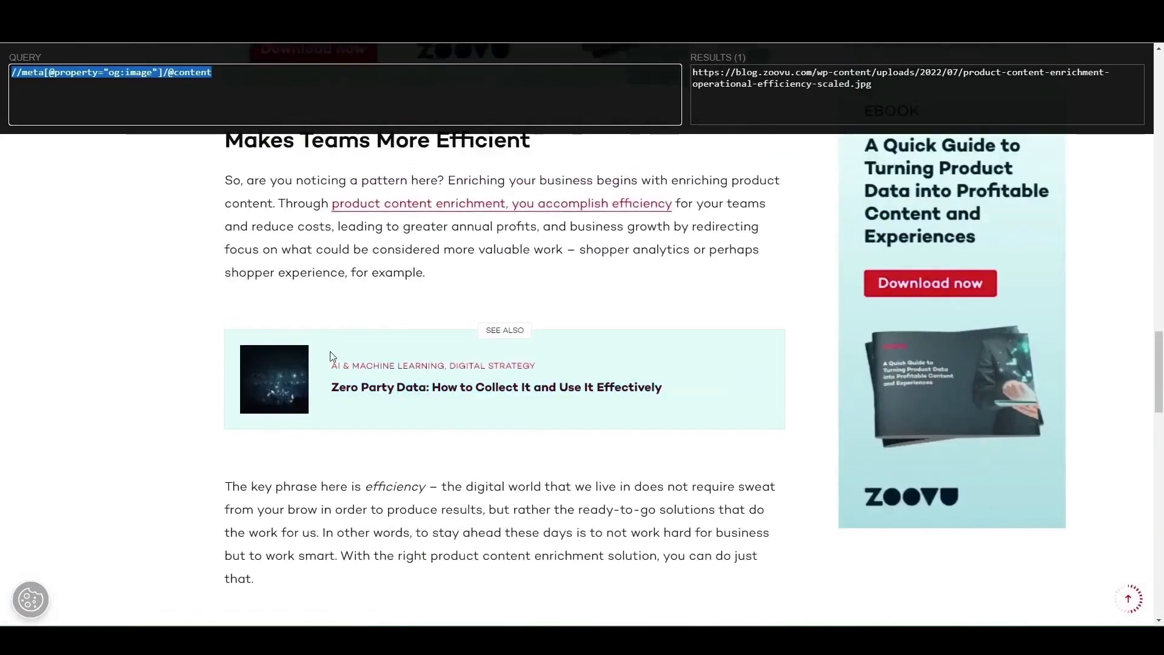
key("shift")
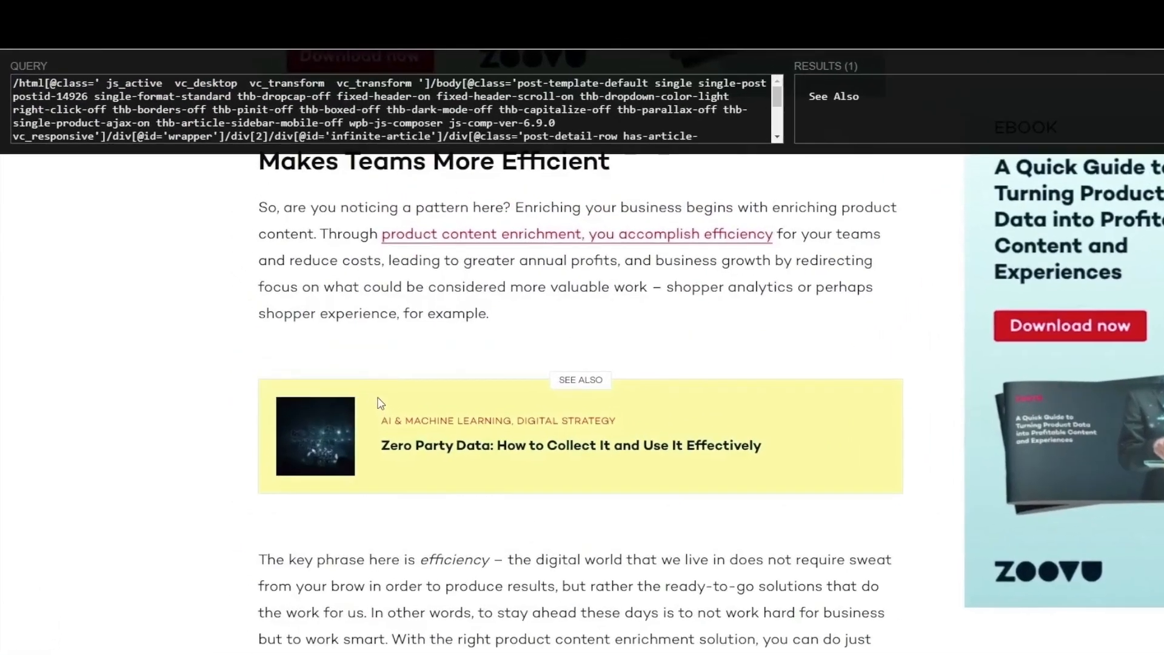
scroll(582, 141, "down", 5)
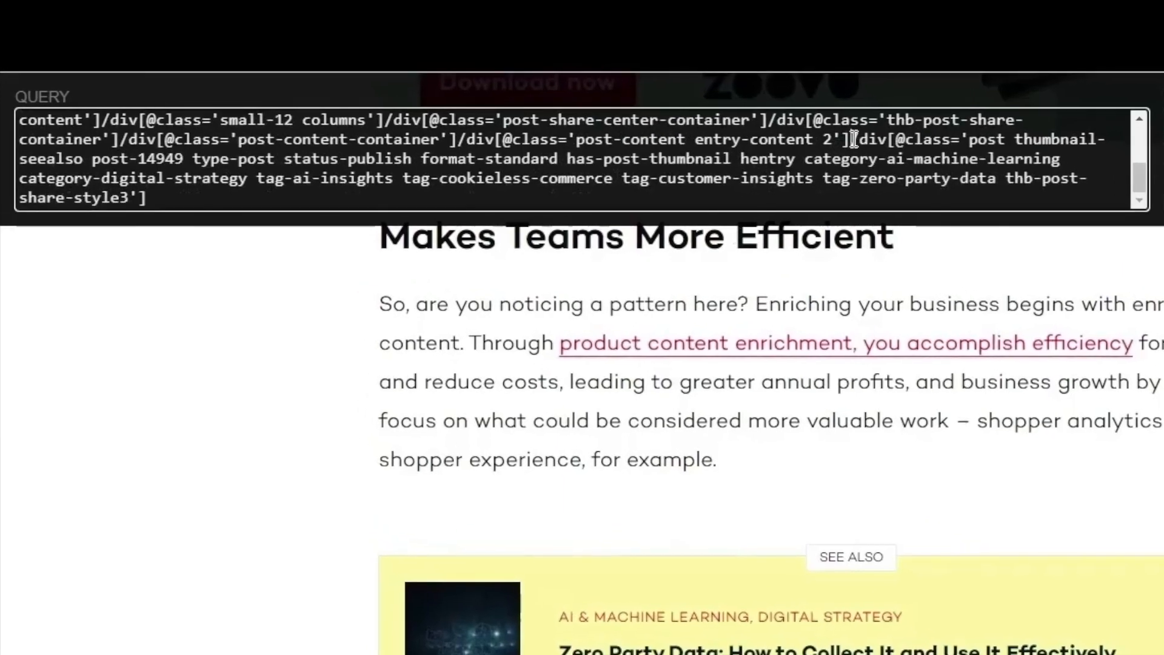
left_click_drag(854, 140, 31, 97)
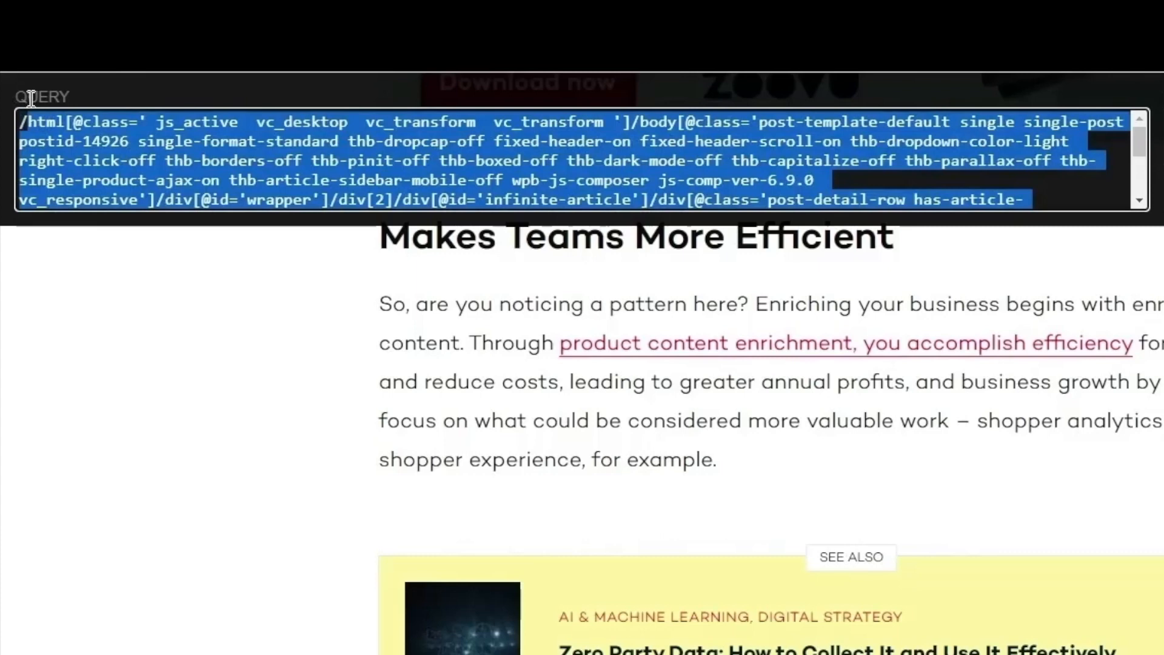
key("ctrl+v")
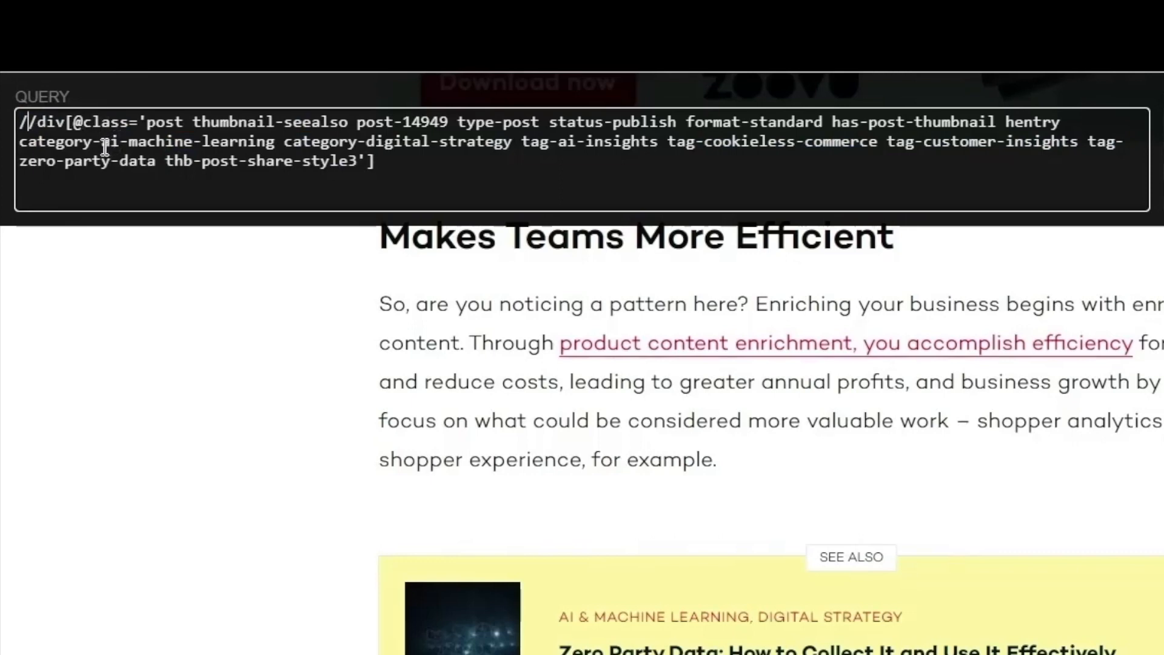
left_click(78, 123)
type("contains")
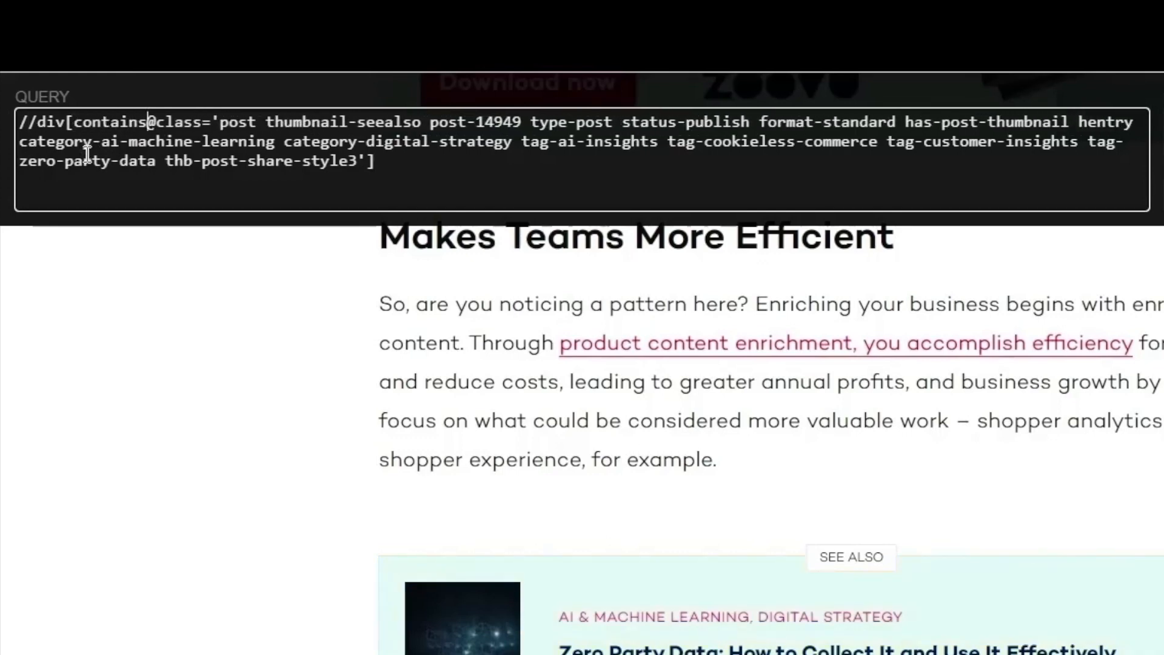
type("(")
key("Right")
key("Right")
key("shift+Right")
type(",")
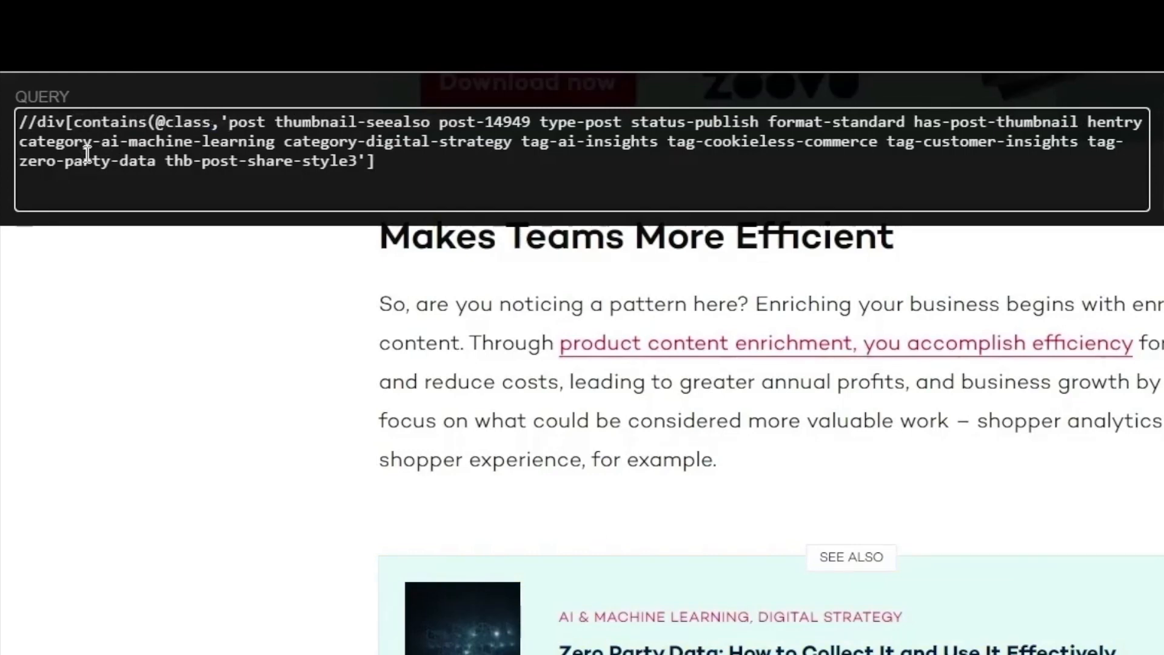
Try the query with only post as the class value and a closing parenthesis, and undo the shortening
left_click(268, 122)
left_click_drag(267, 122, 355, 163)
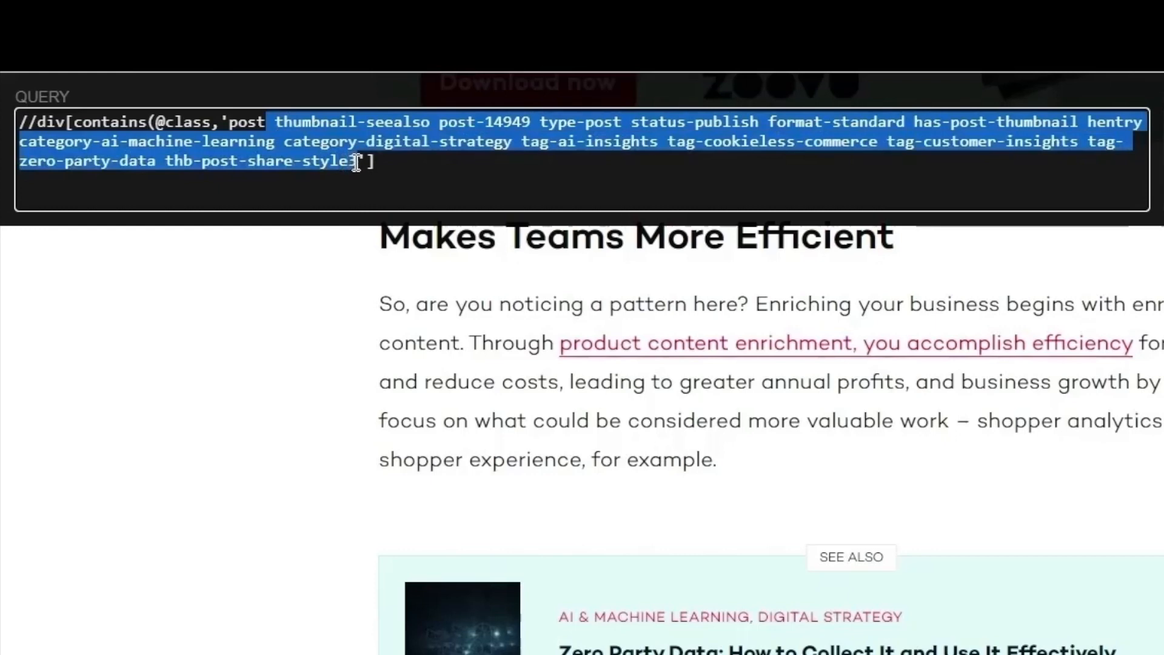
key("BackSpace")
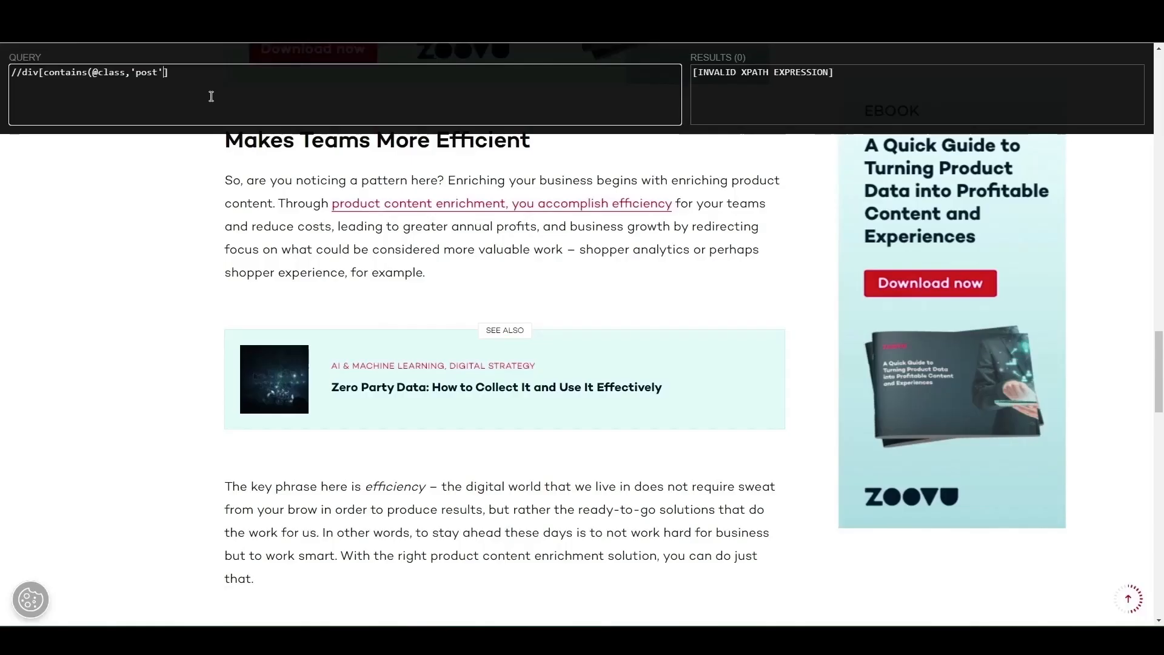
type(")")
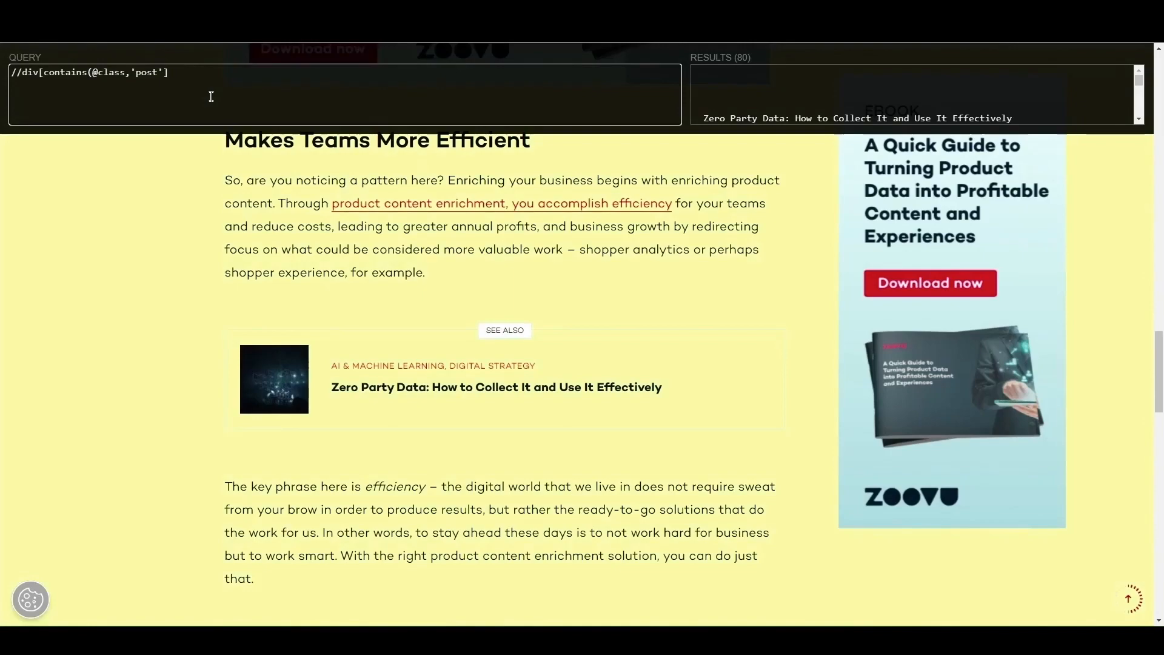
key("ctrl+z")
key("ctrl+z")
left_click(163, 83)
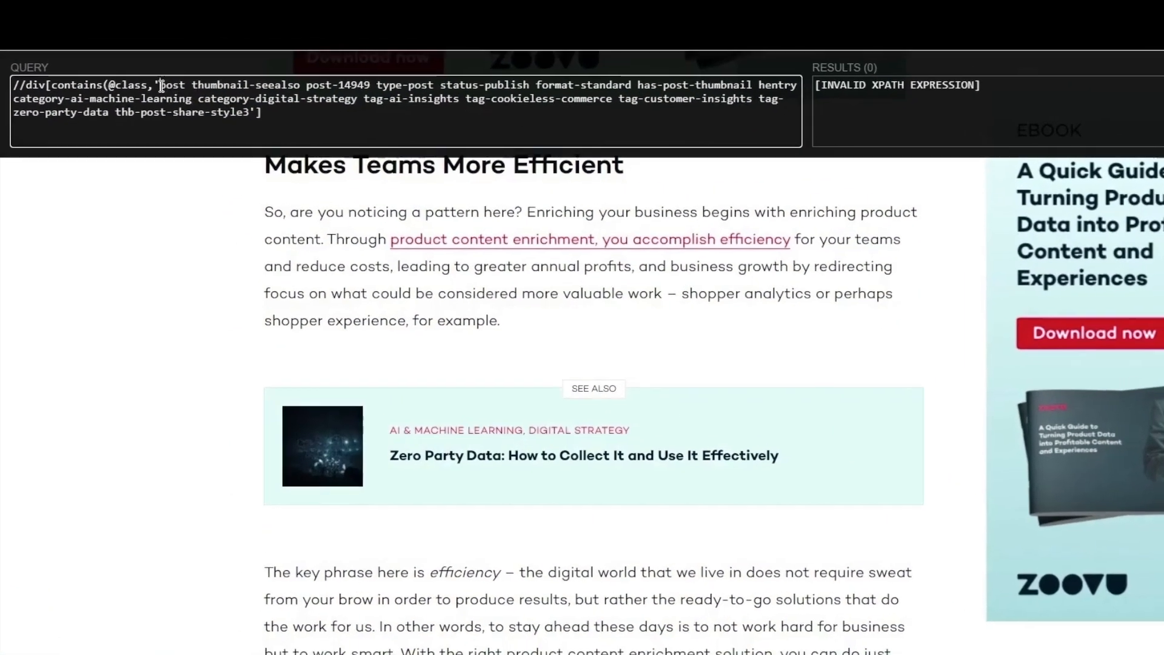
double_click(170, 84)
key("BackSpace")
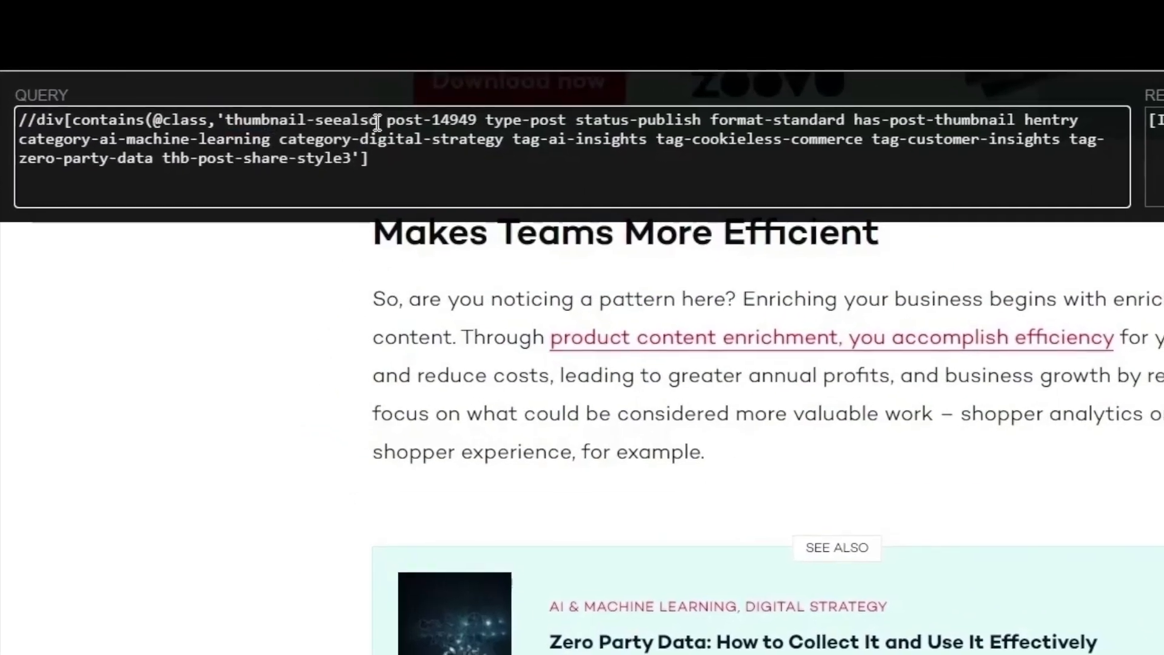
left_click_drag(377, 122, 356, 159)
key("BackSpace")
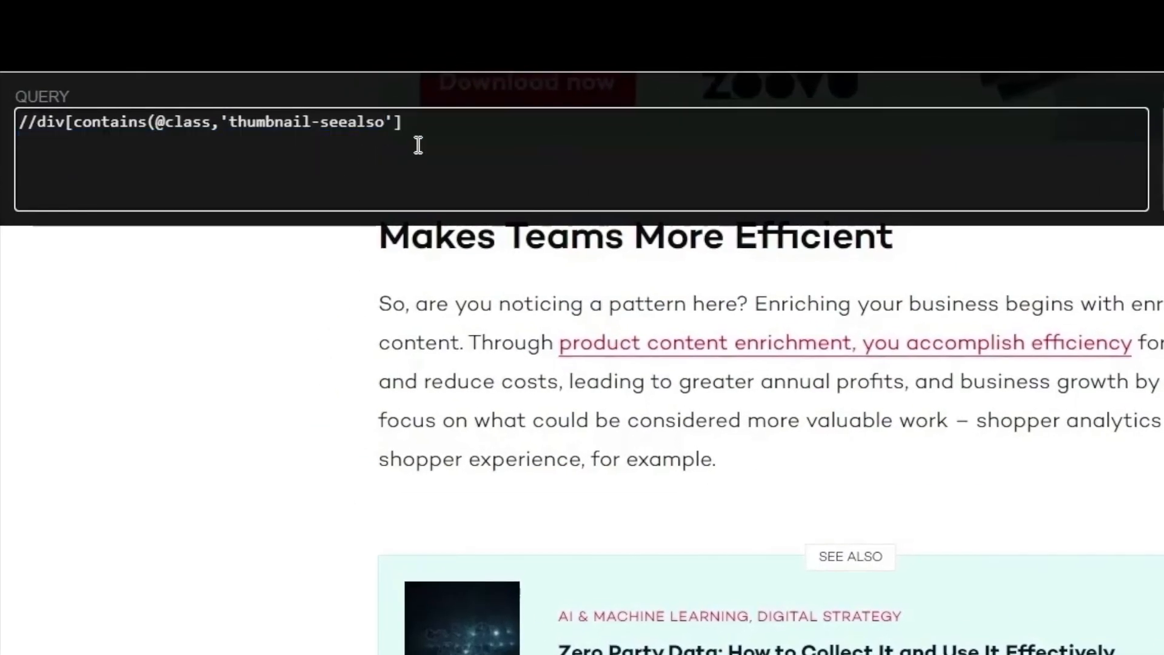
type(")")
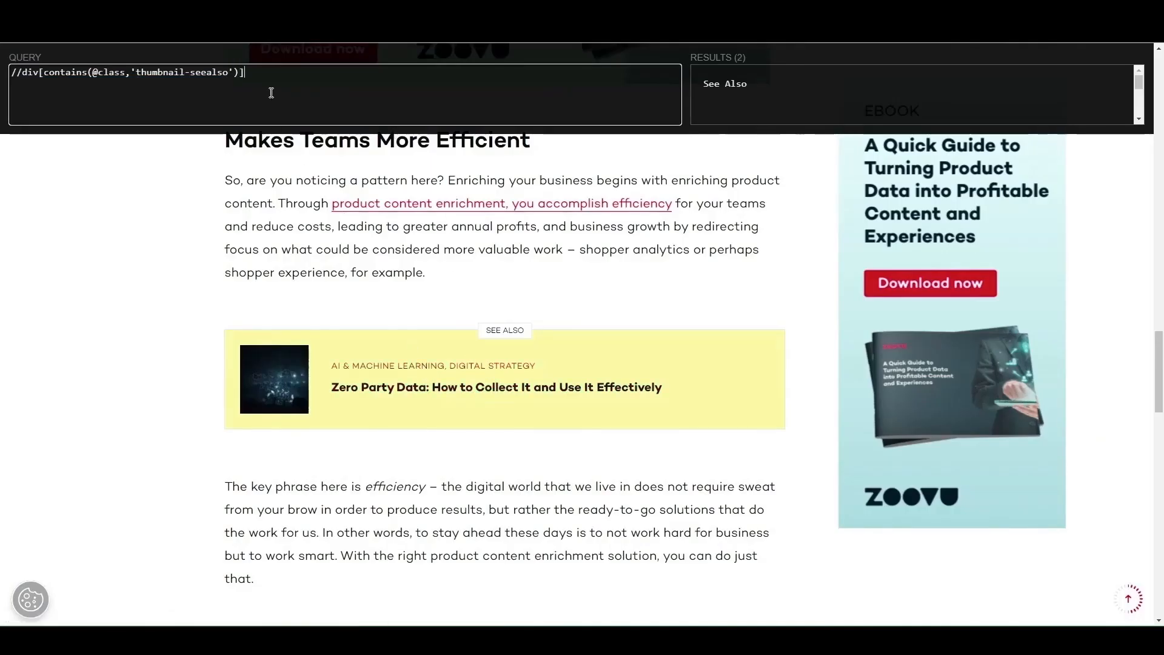
Copy the See Also query into the content extraction settings as a new Exclude Content XPath and save
triple_click(297, 73)
key("ctrl+c")
left_click(358, 10)
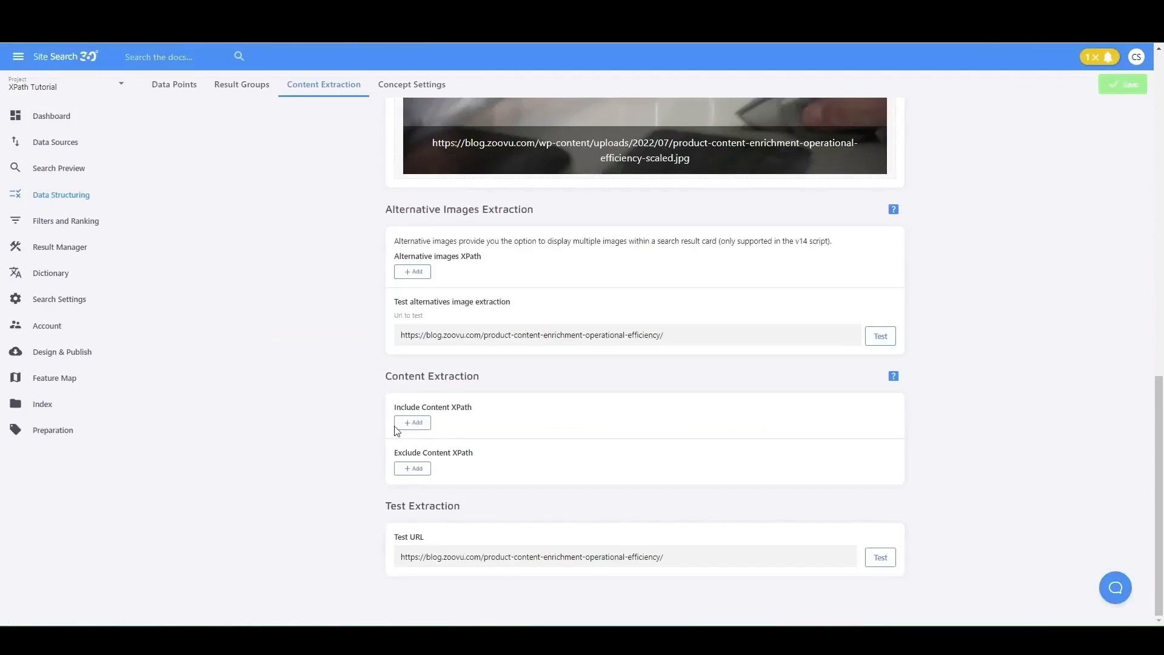
left_click(413, 468)
key("ctrl+v")
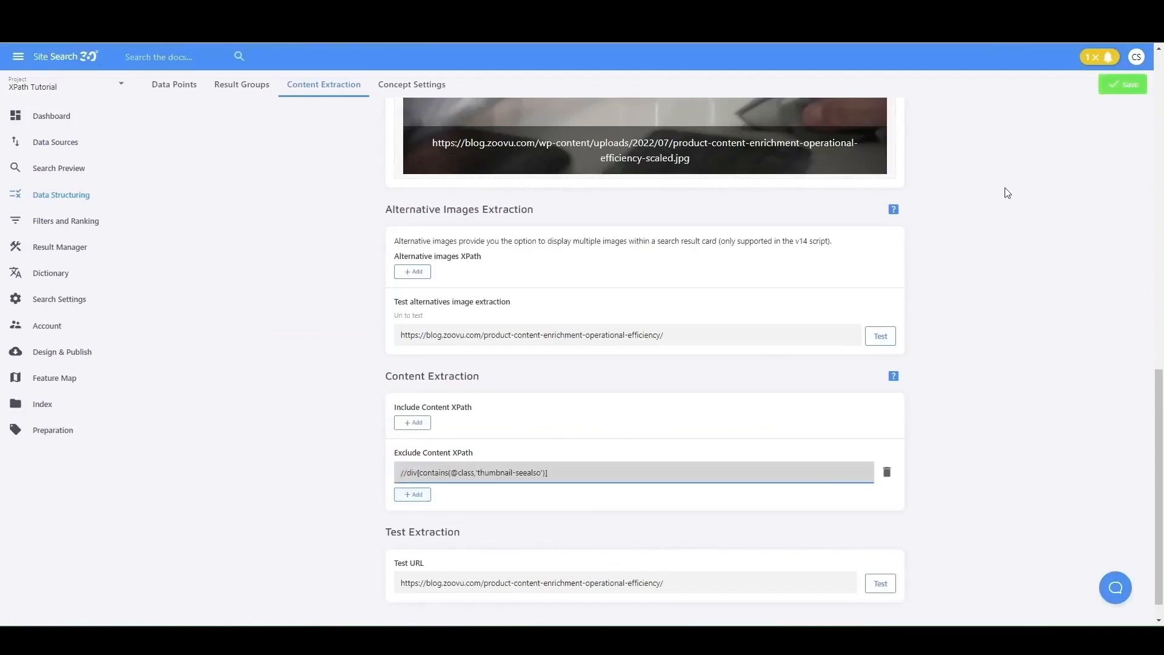
left_click(1111, 86)
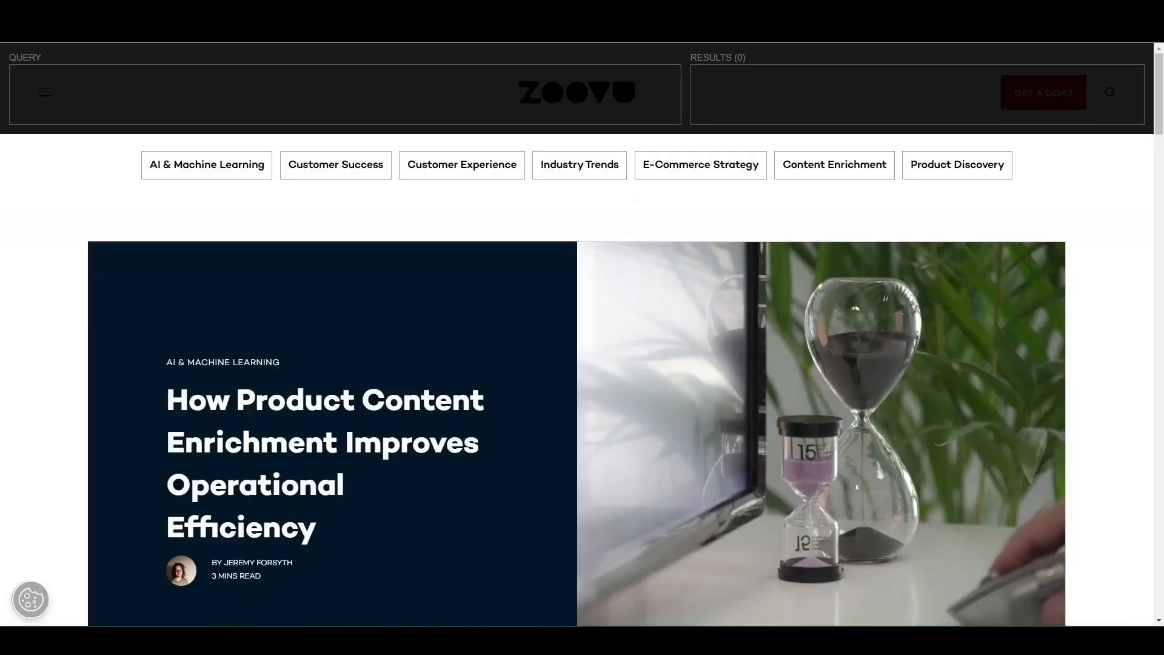
scroll(682, 255, "down", 20)
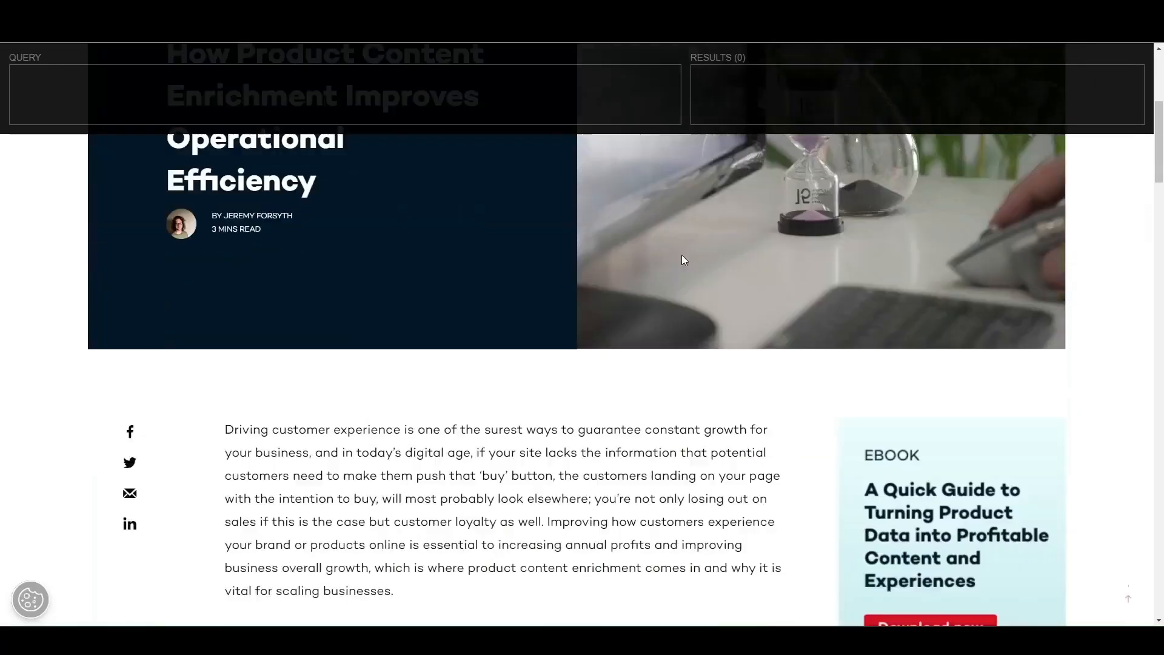
scroll(667, 318, "down", 20)
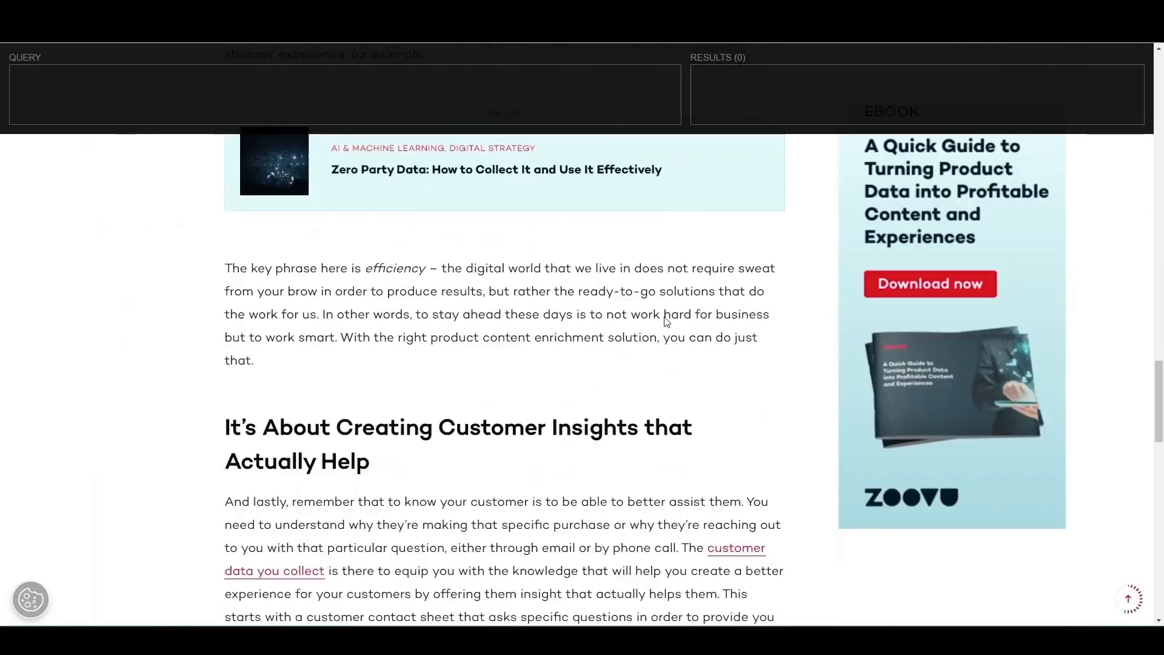
scroll(661, 326, "down", 1)
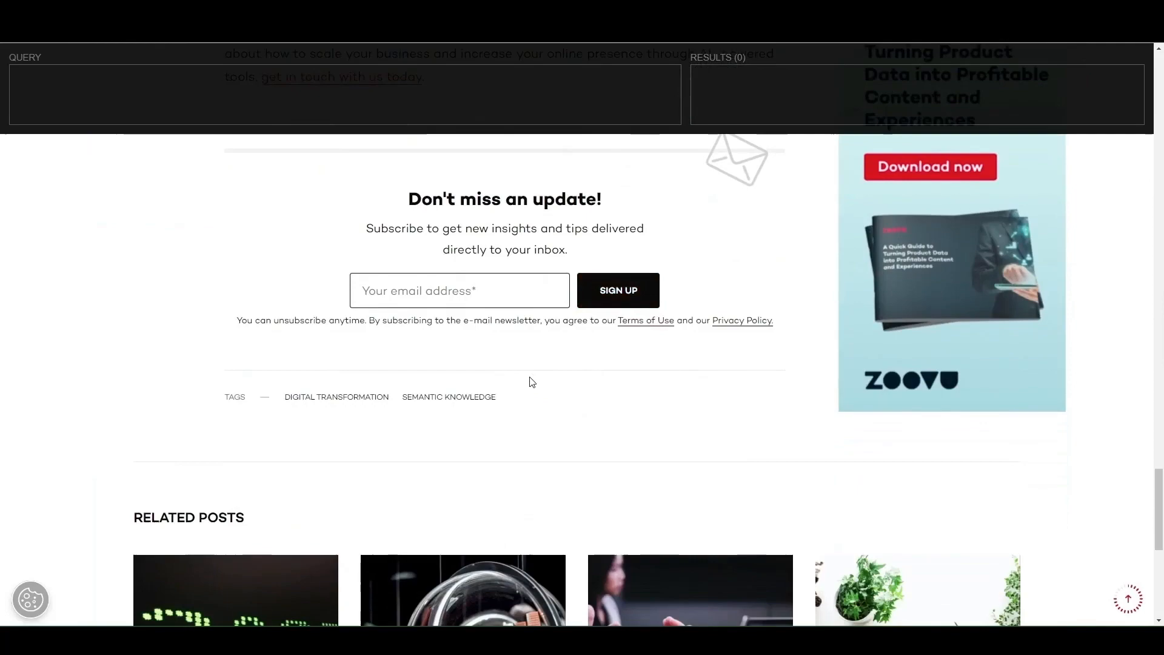
key("shift")
scroll(289, 120, "down", 2)
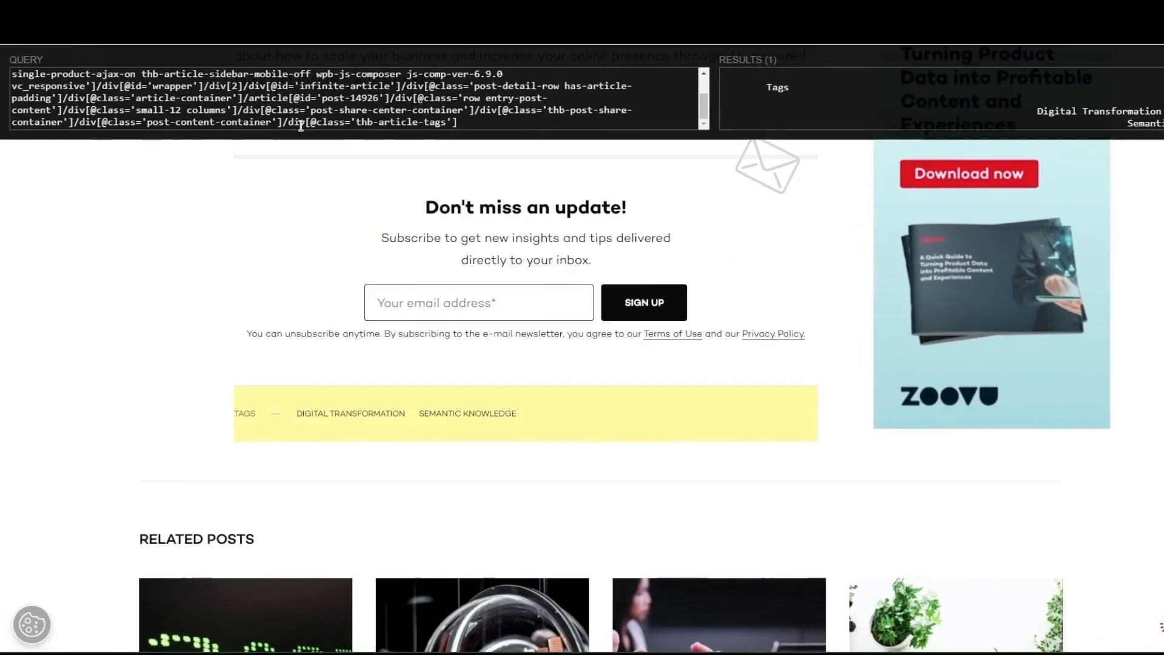
left_click_drag(289, 123, 481, 123)
left_click_drag(383, 166, 156, 79)
left_click_drag(79, 71, 35, 78)
type("/")
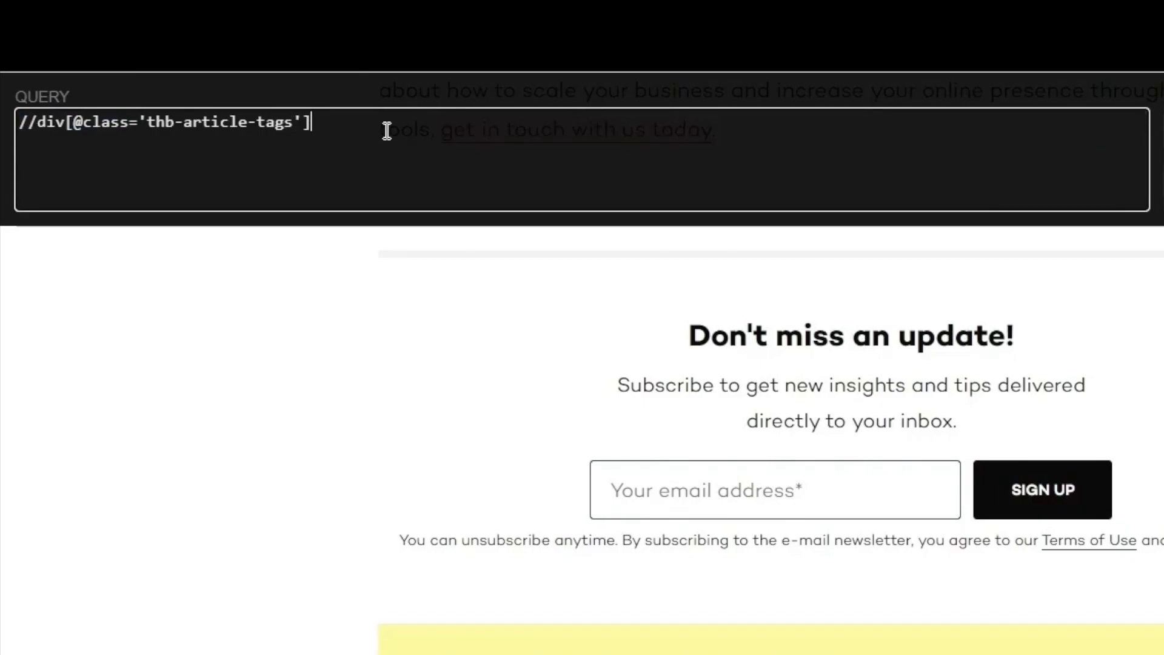
Copy the article tags query into the content extraction settings as a second Exclude Content XPath and save
key("ctrl+a")
key("ctrl+c")
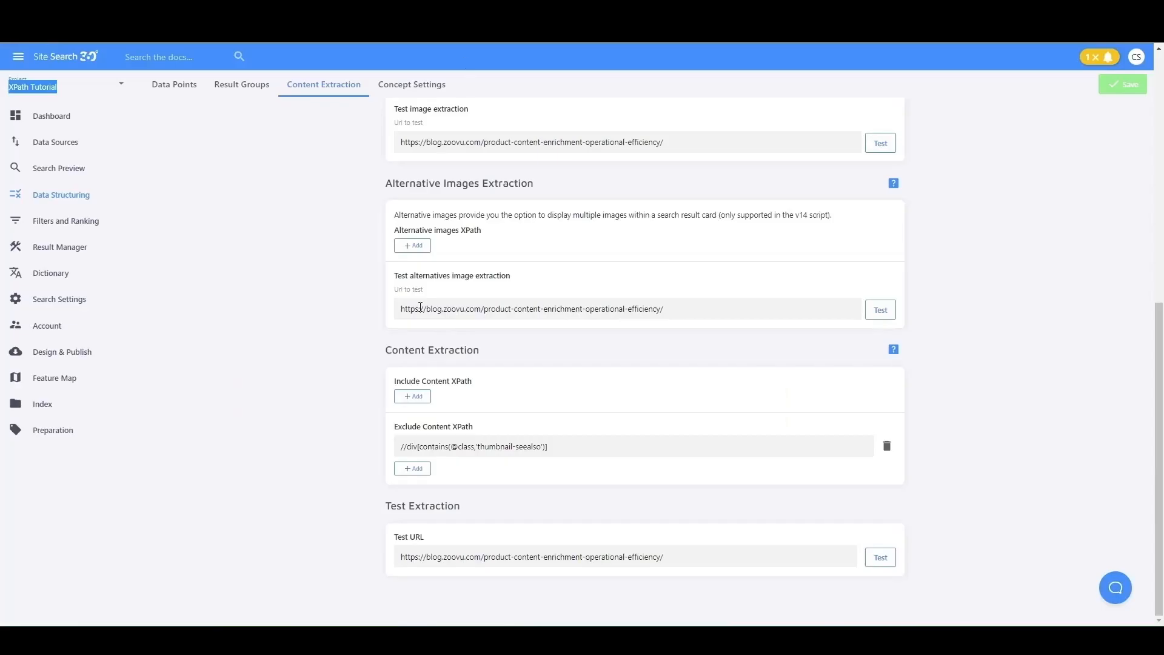
left_click(405, 469)
key("ctrl+v")
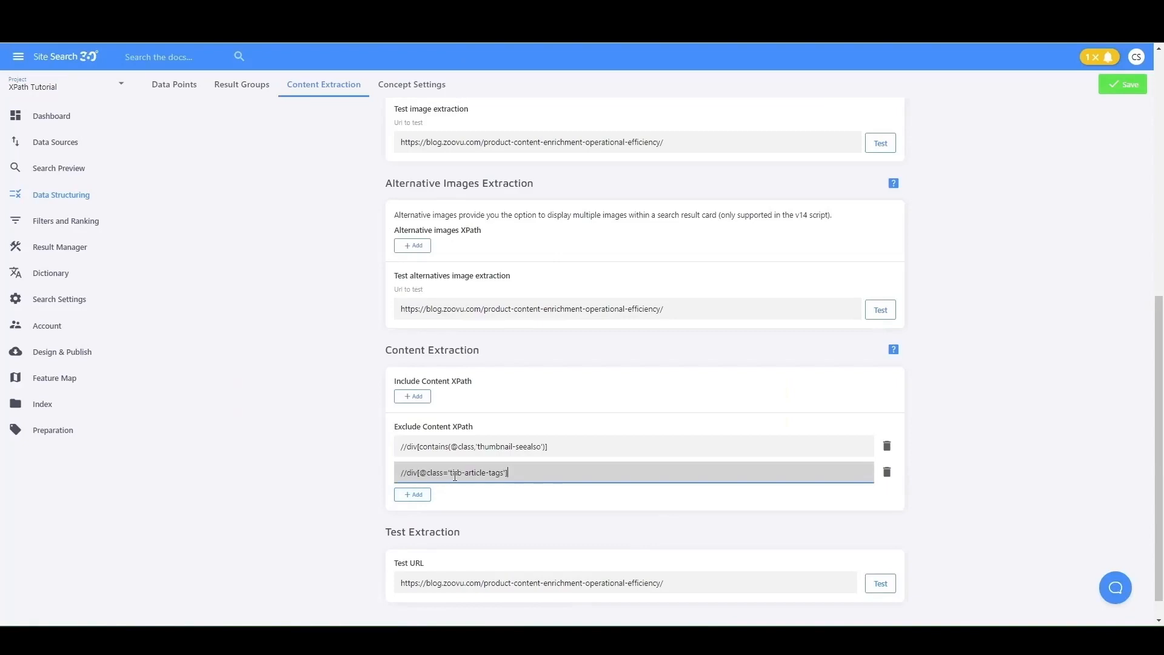
left_click(1103, 92)
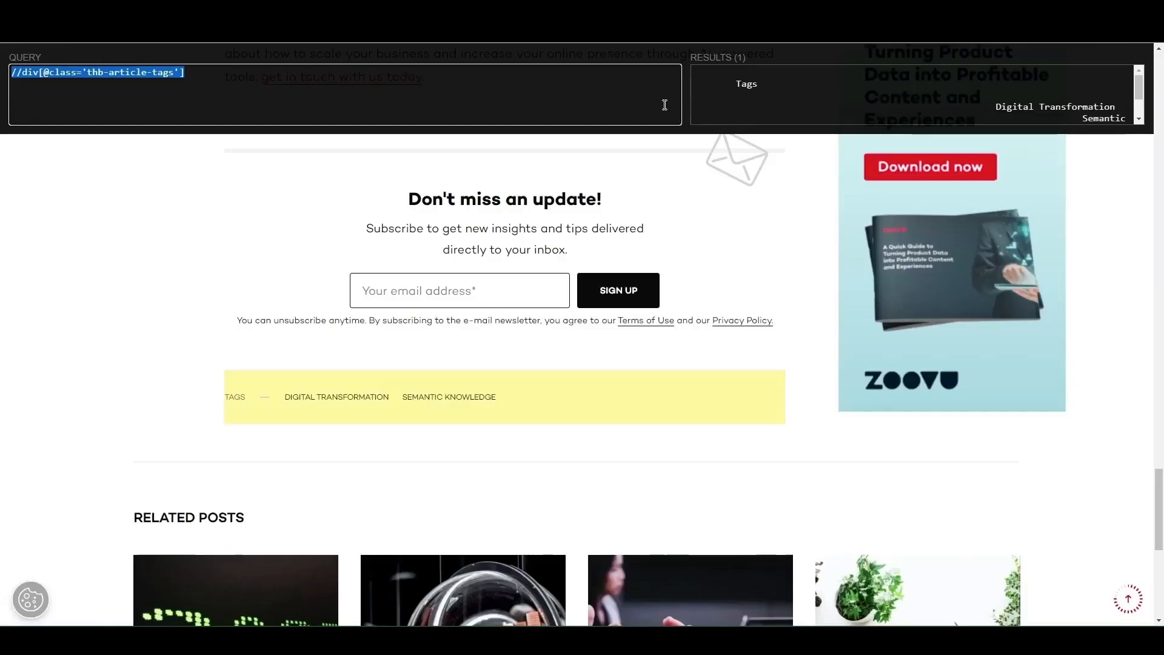
scroll(542, 344, "down", 6)
scroll(540, 340, "down", 1)
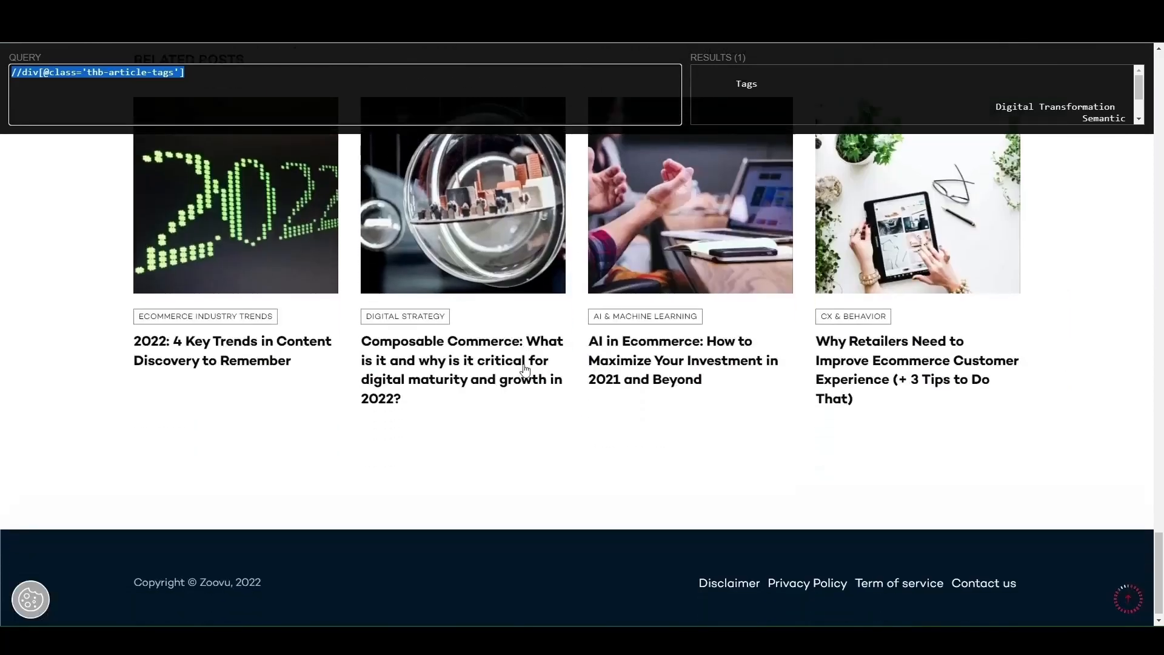
key("shift")
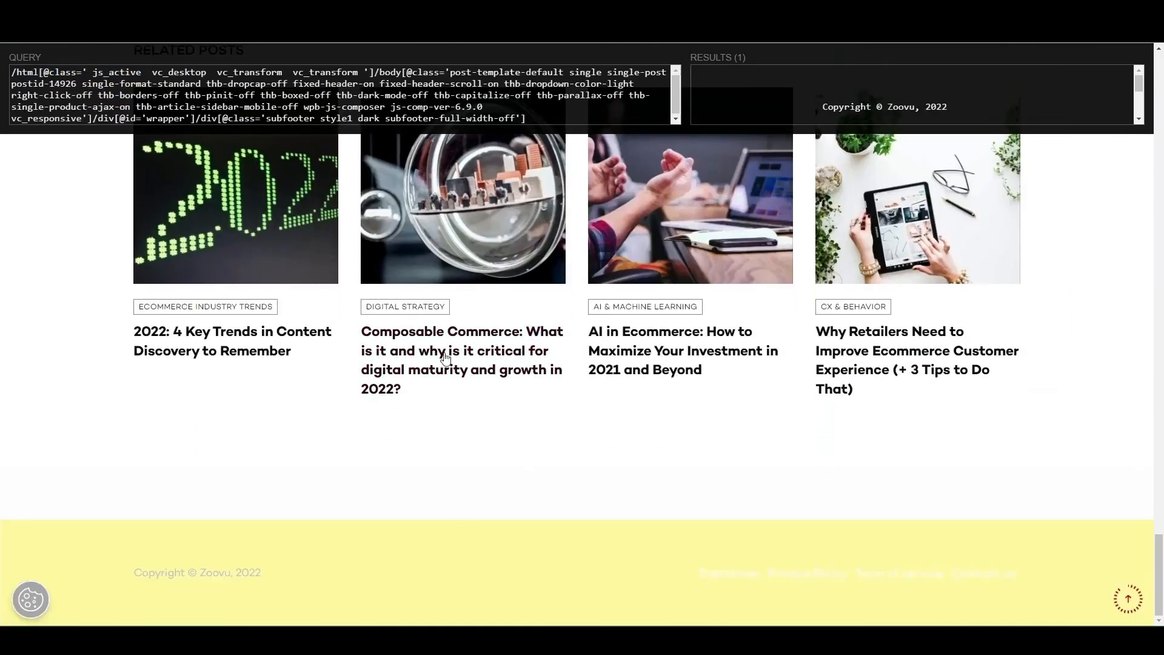
scroll(292, 84, "down", 1)
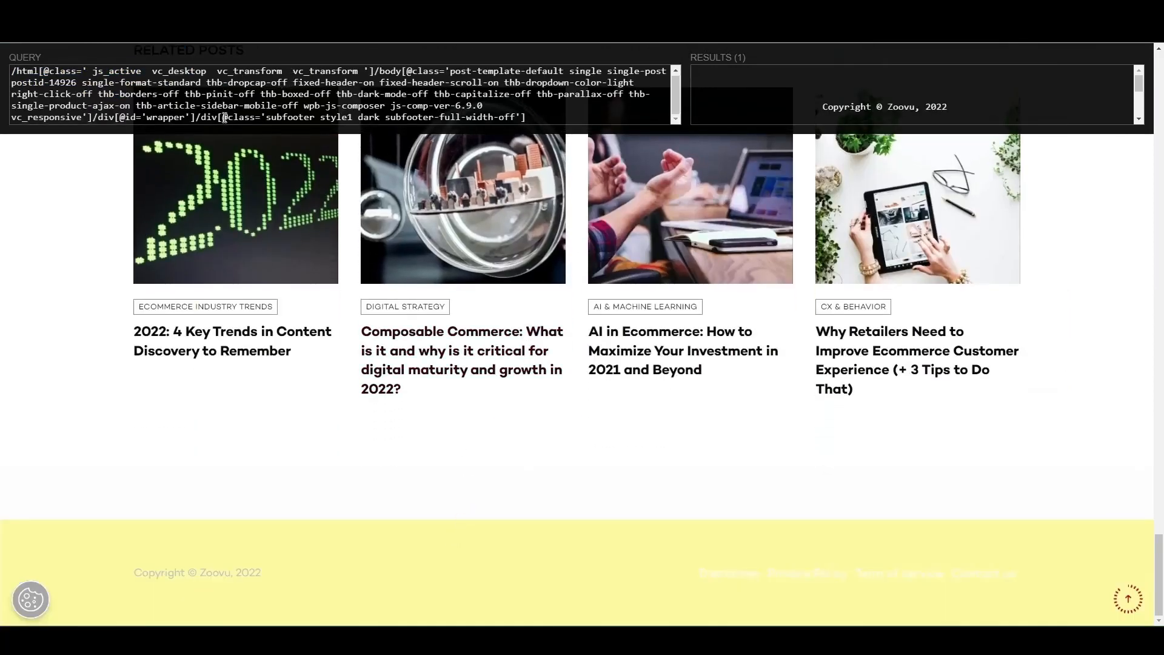
left_click_drag(199, 117, 13, 75)
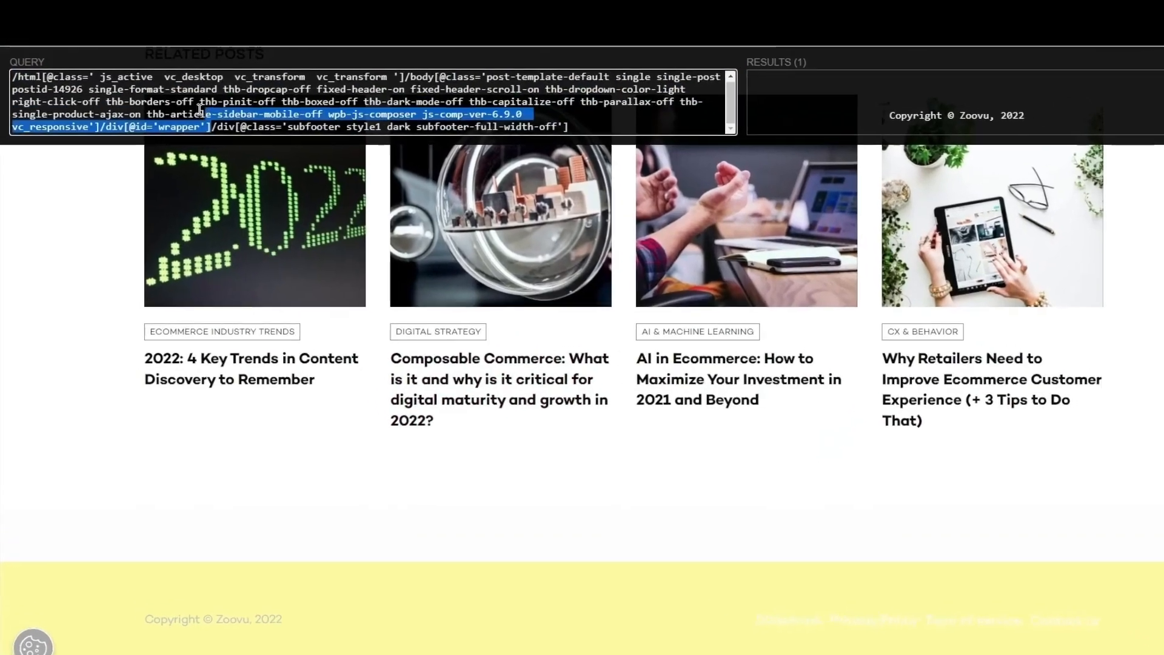
type("/div[")
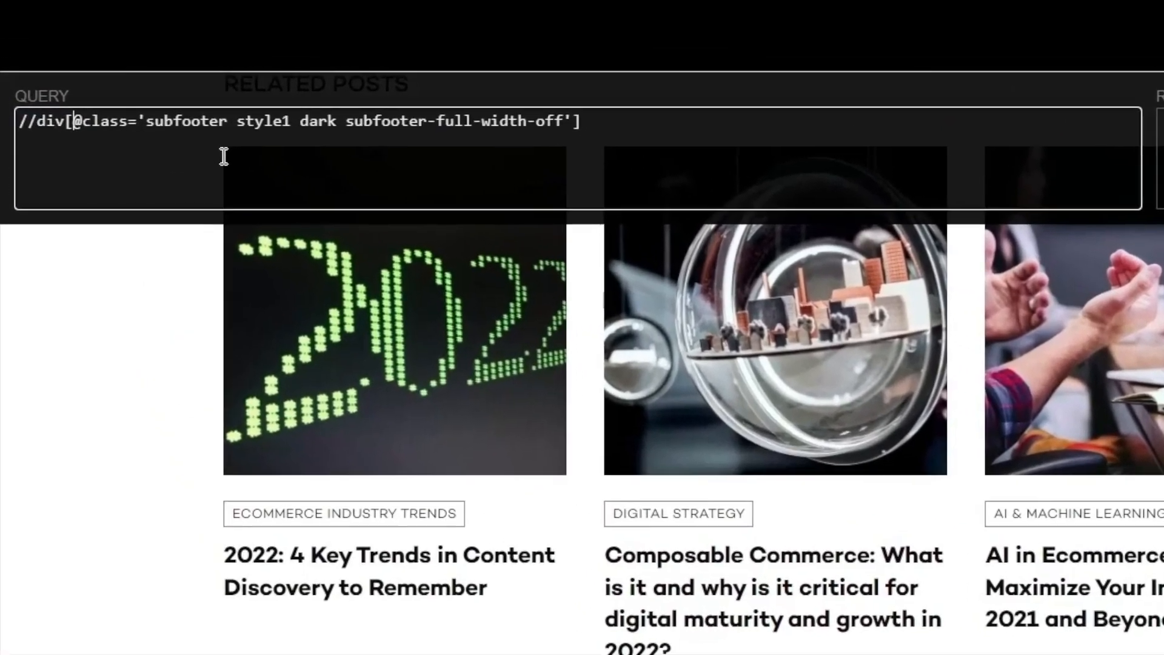
type("contains")
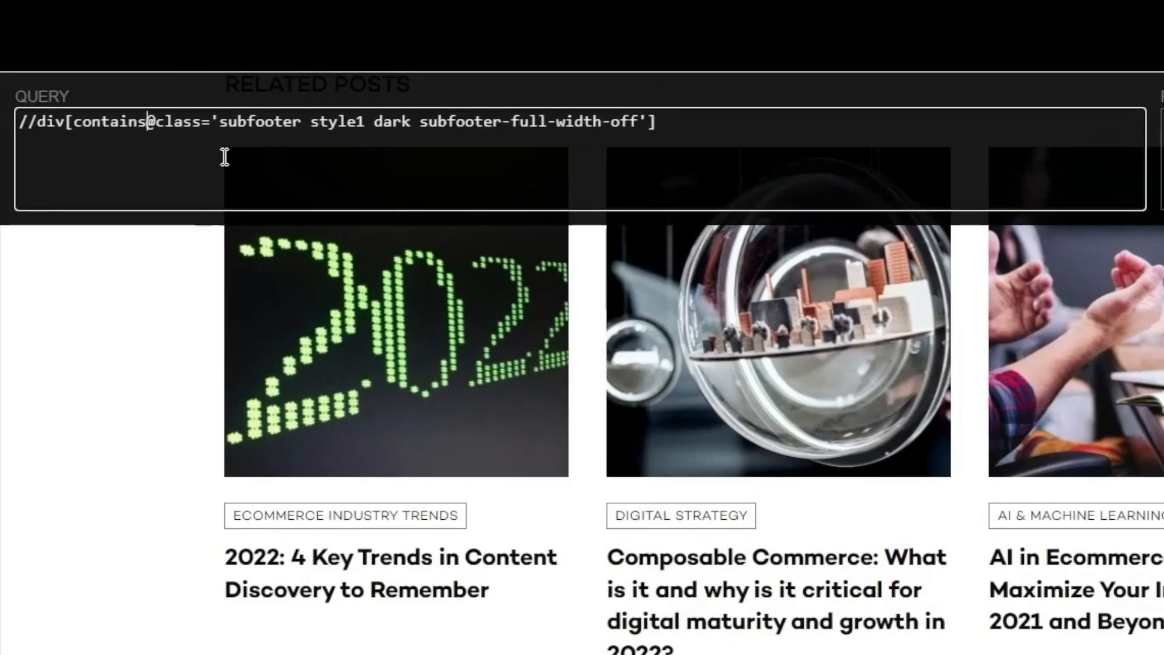
type("(")
key("Right")
key("Right")
key("Right")
key("Right")
key("shift+Right")
type(",")
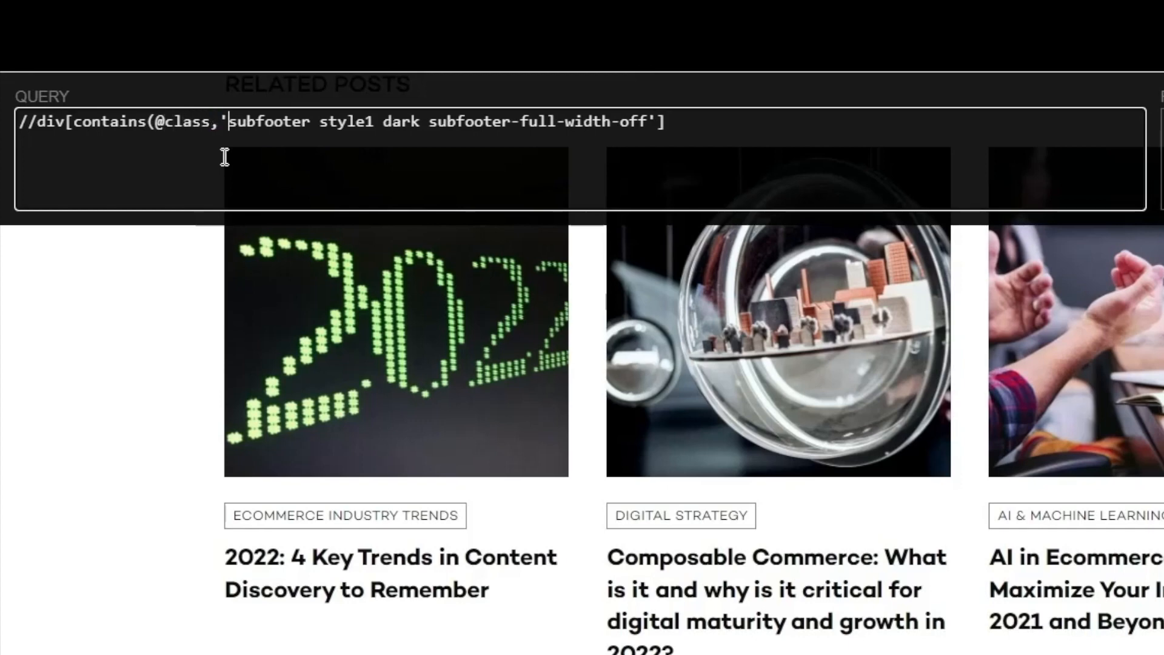
left_click_drag(311, 121, 647, 121)
key("BackSpace")
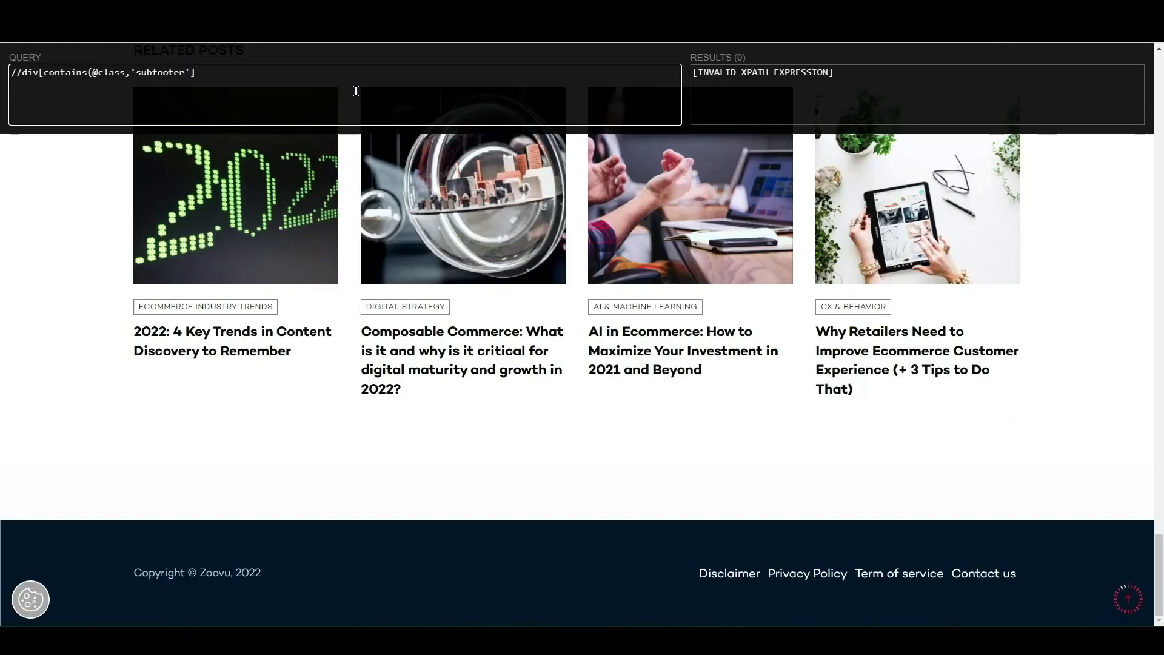
type(")")
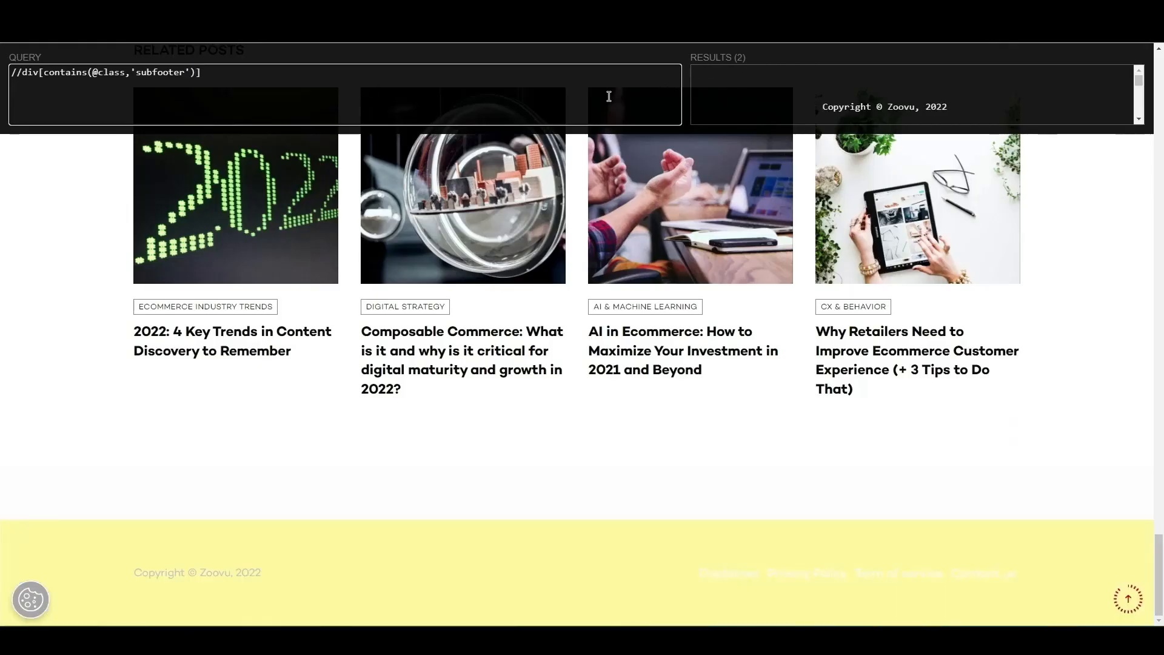
Copy the footer query into the content extraction settings as a third Exclude Content XPath and save
key("ctrl+a")
key("ctrl+c")
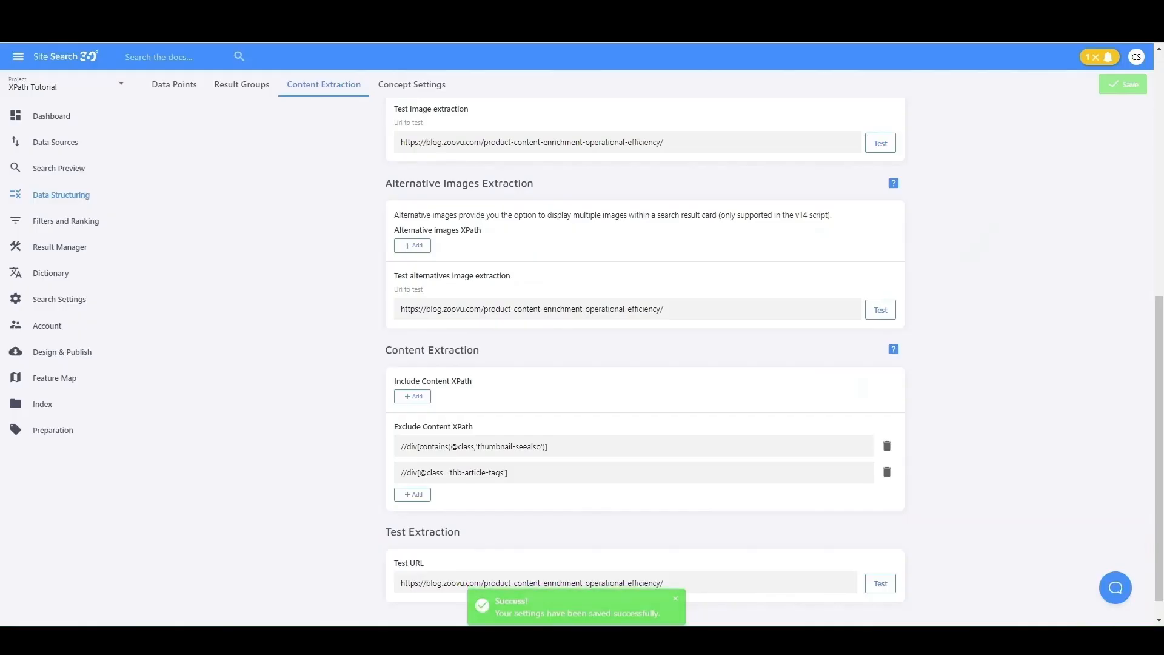
left_click(412, 495)
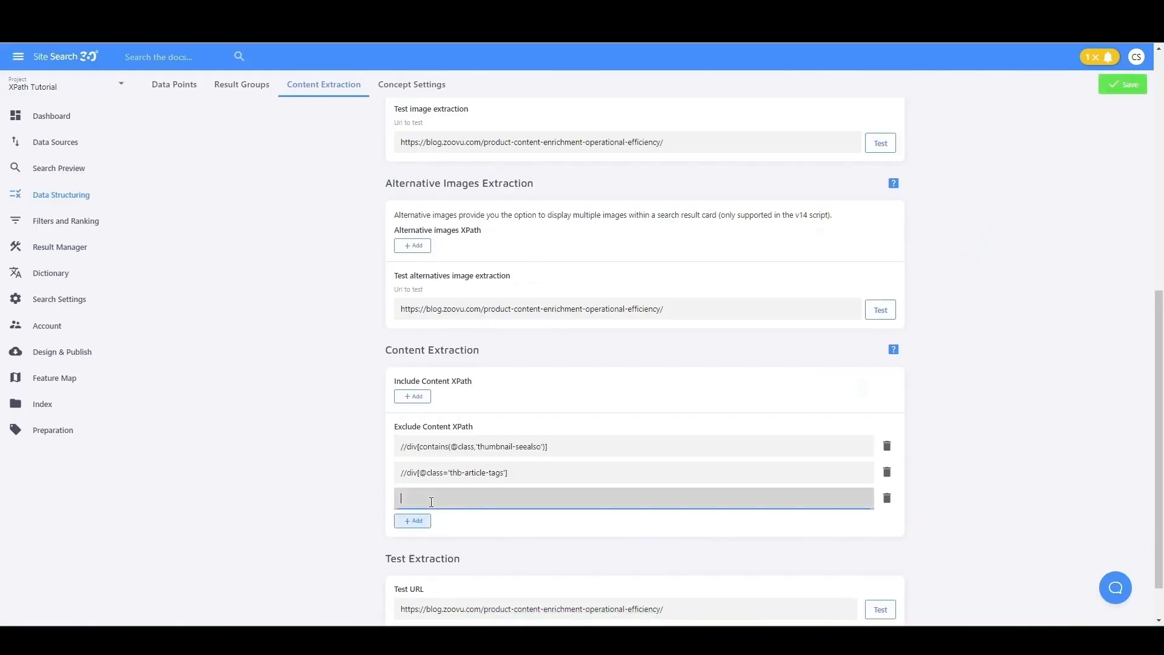
key("ctrl+v")
left_click(1126, 86)
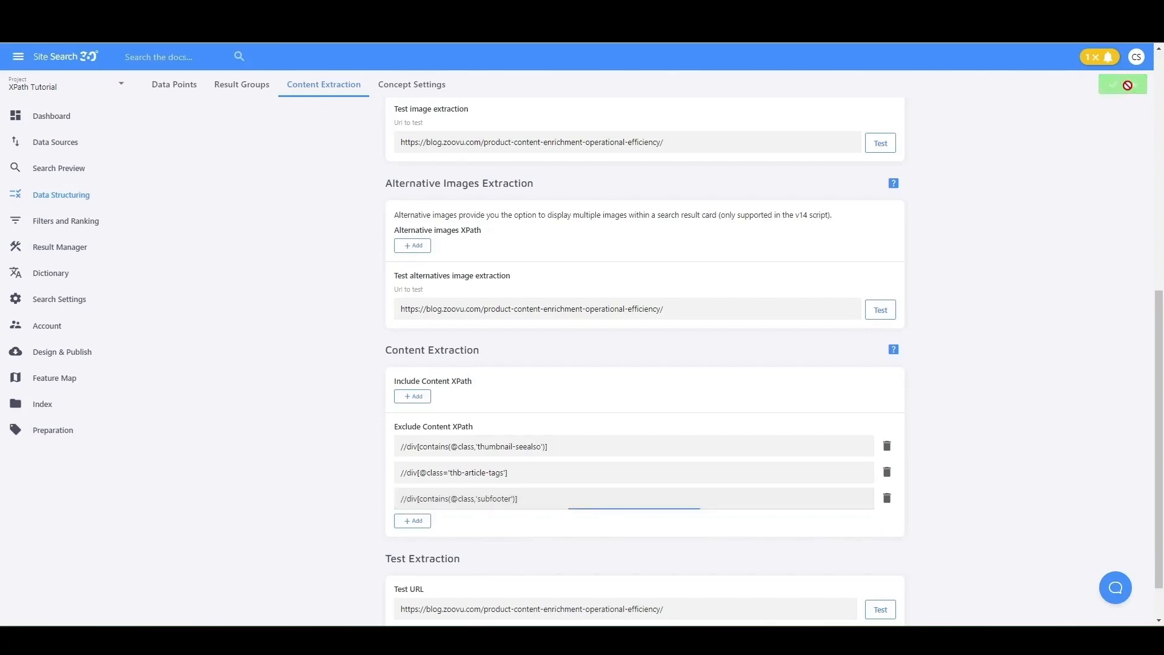
Run the test extraction on the product-content-enrichment-operational-efficiency URL and read the extracted content to its end
scroll(958, 339, "down", 1)
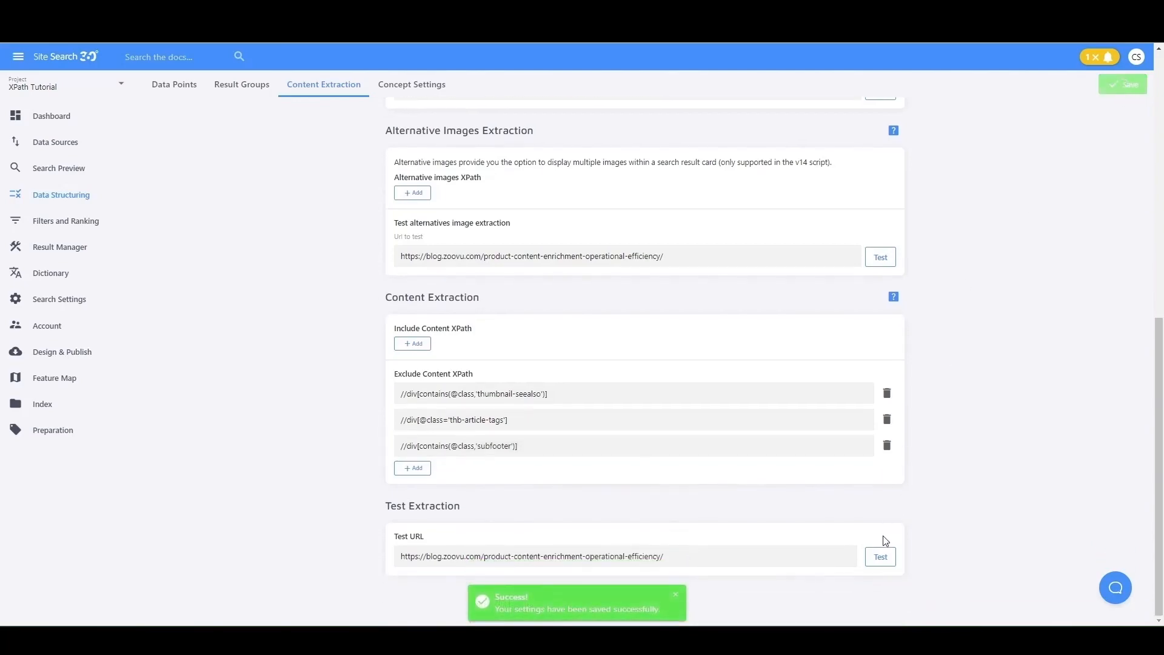
left_click(881, 555)
scroll(889, 484, "down", 5)
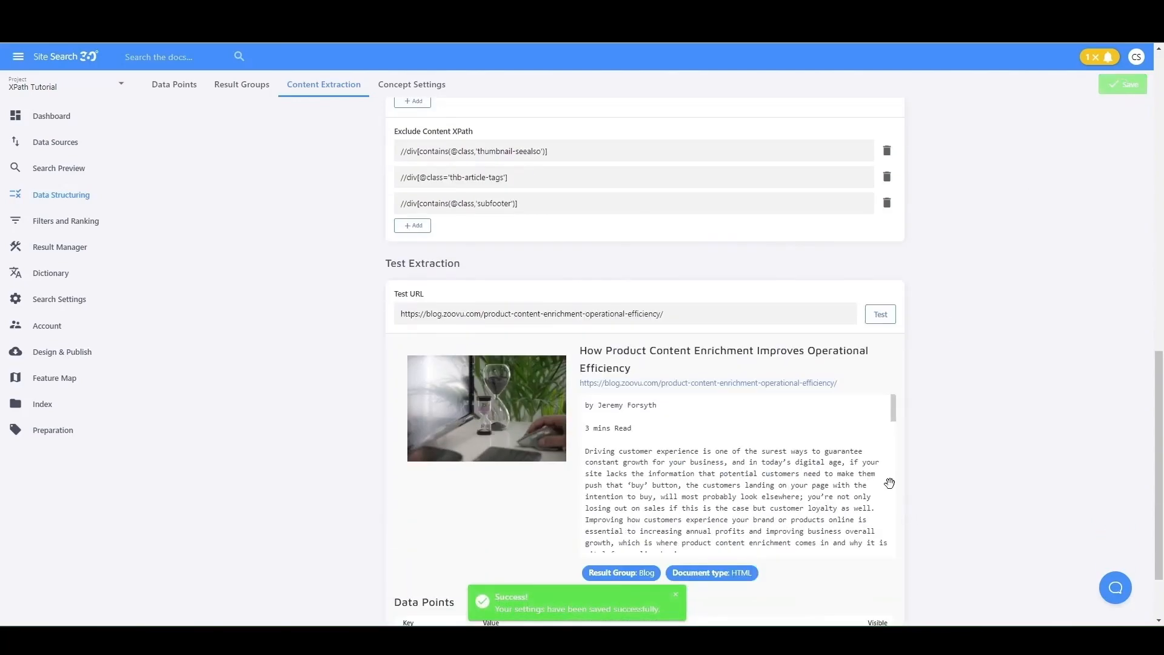
left_click_drag(892, 408, 920, 573)
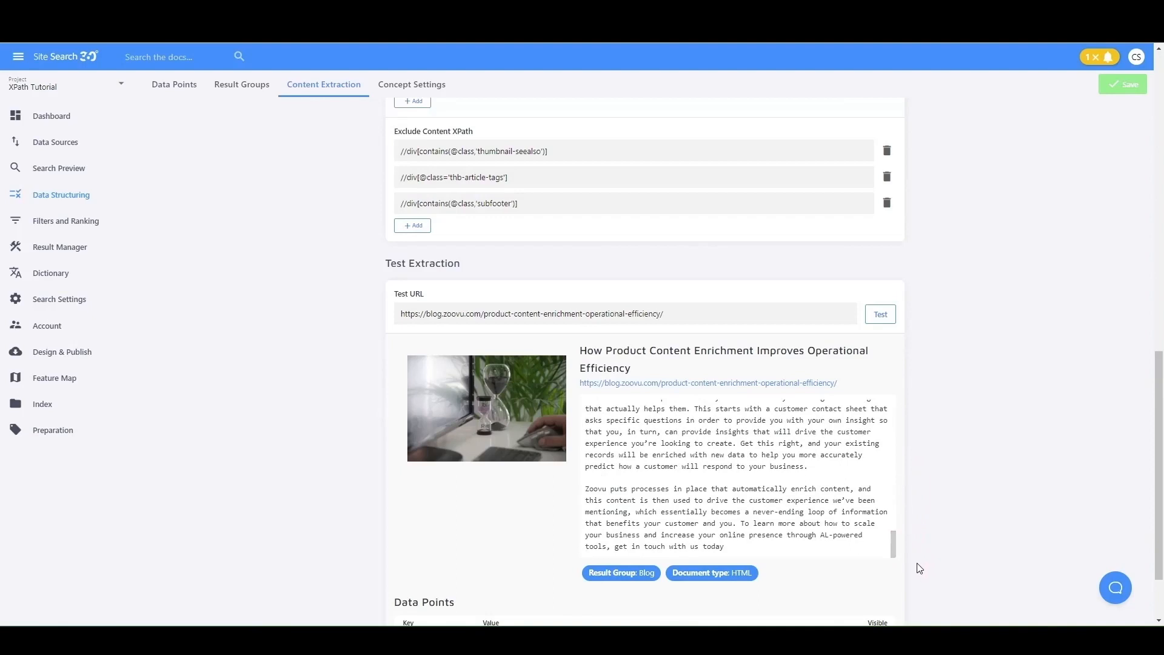
Examine the Include Content XPath setting in the Content Extraction section
scroll(648, 451, "up", 10)
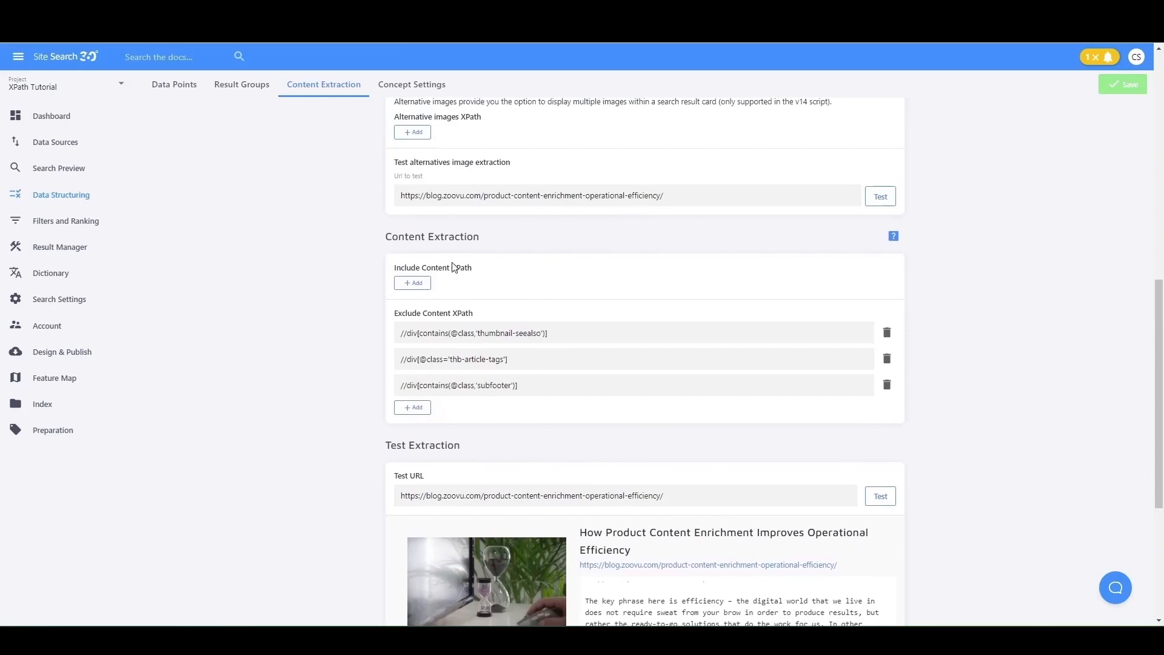
left_click_drag(394, 268, 479, 270)
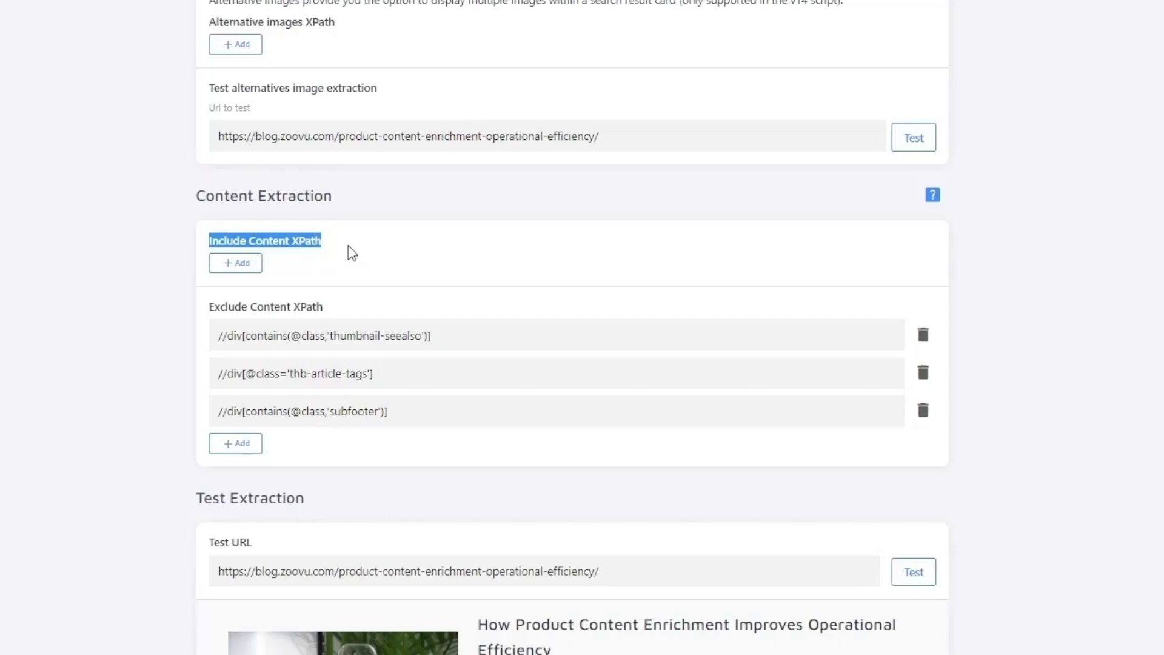
left_click(349, 246)
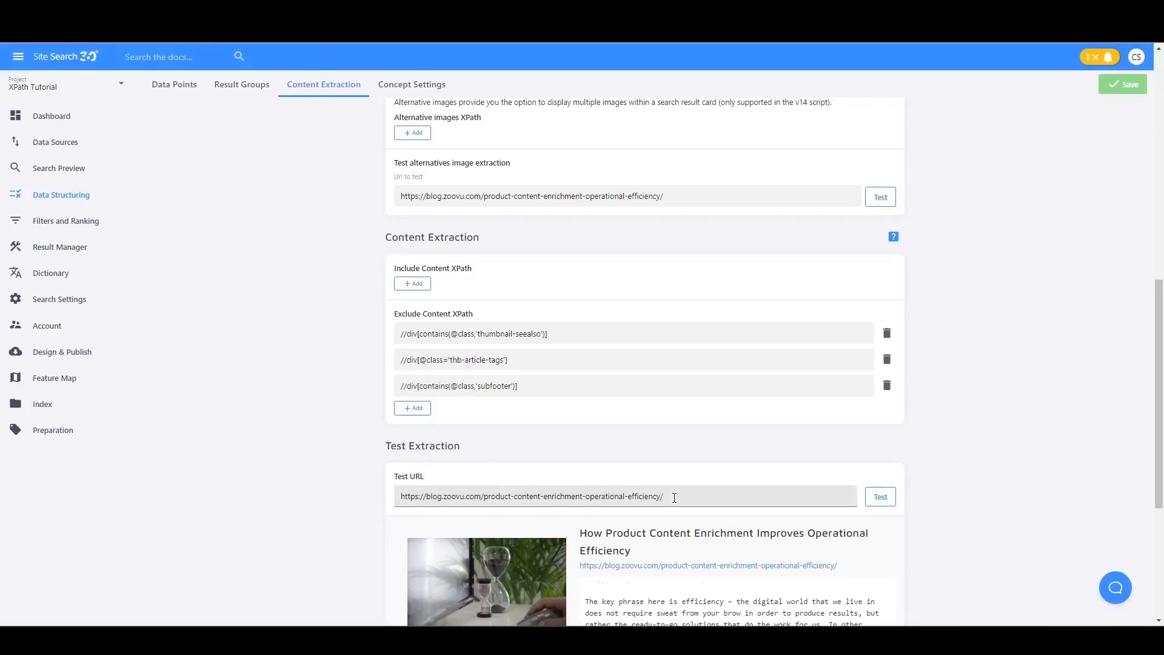
Add a second, empty Title XPath entry below //h1 and remove it again
scroll(675, 495, "up", 15)
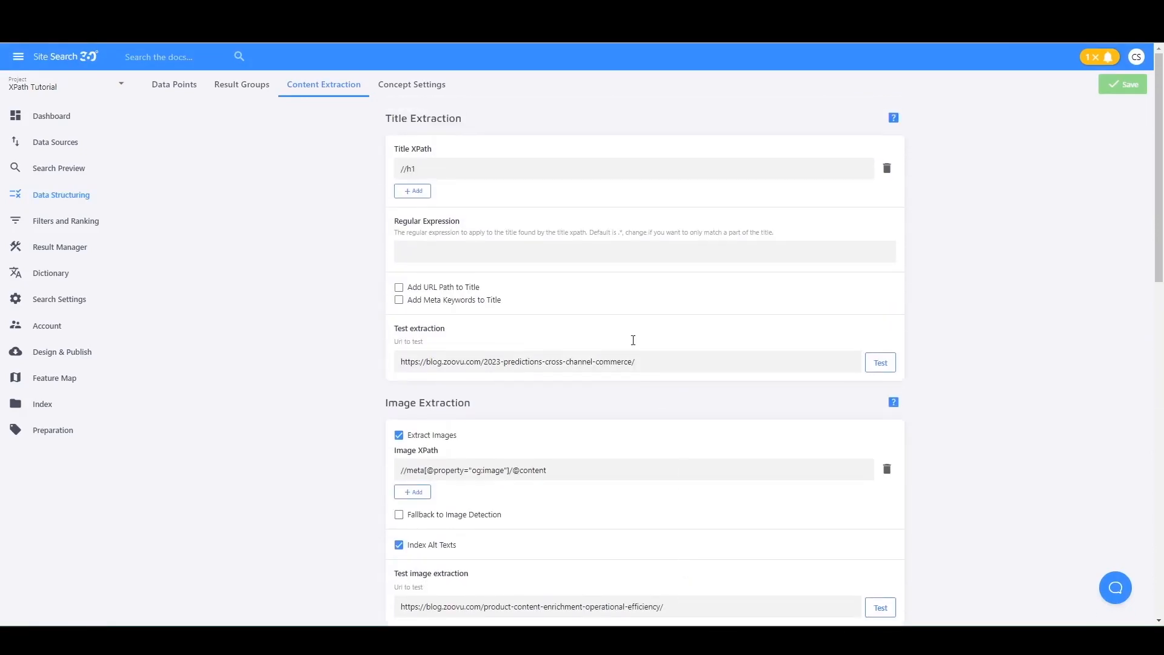
left_click(413, 191)
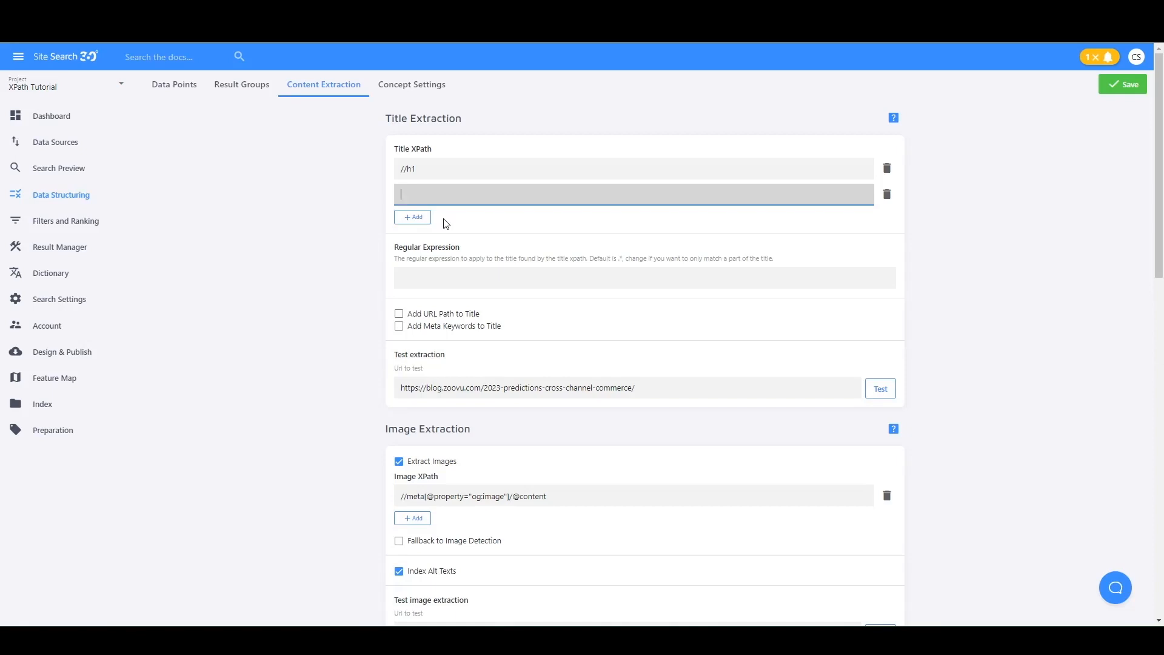
left_click(888, 195)
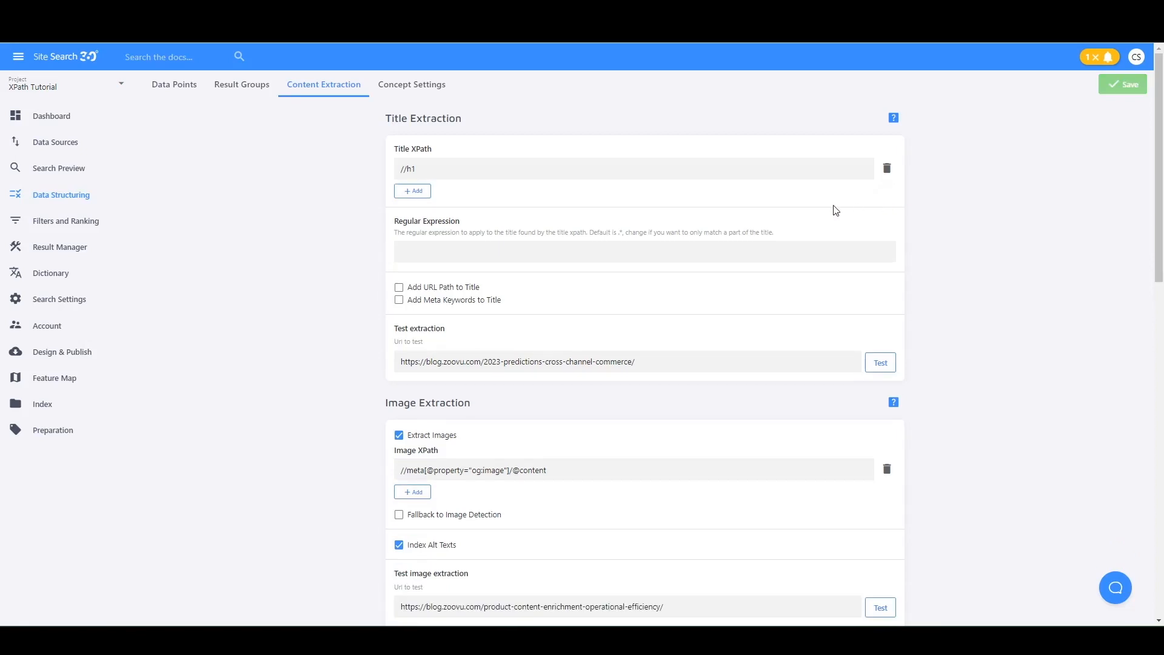
Open the News result group for editing and review its URL pattern and the extraction override options
left_click(245, 102)
left_click(517, 357)
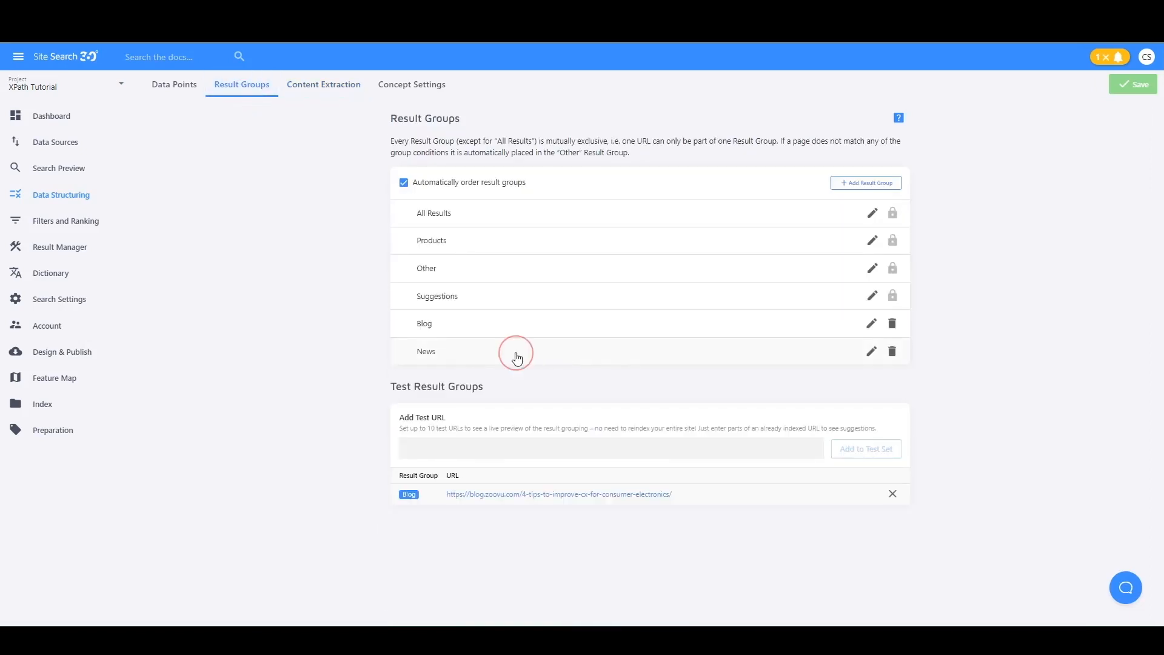
left_click(469, 383)
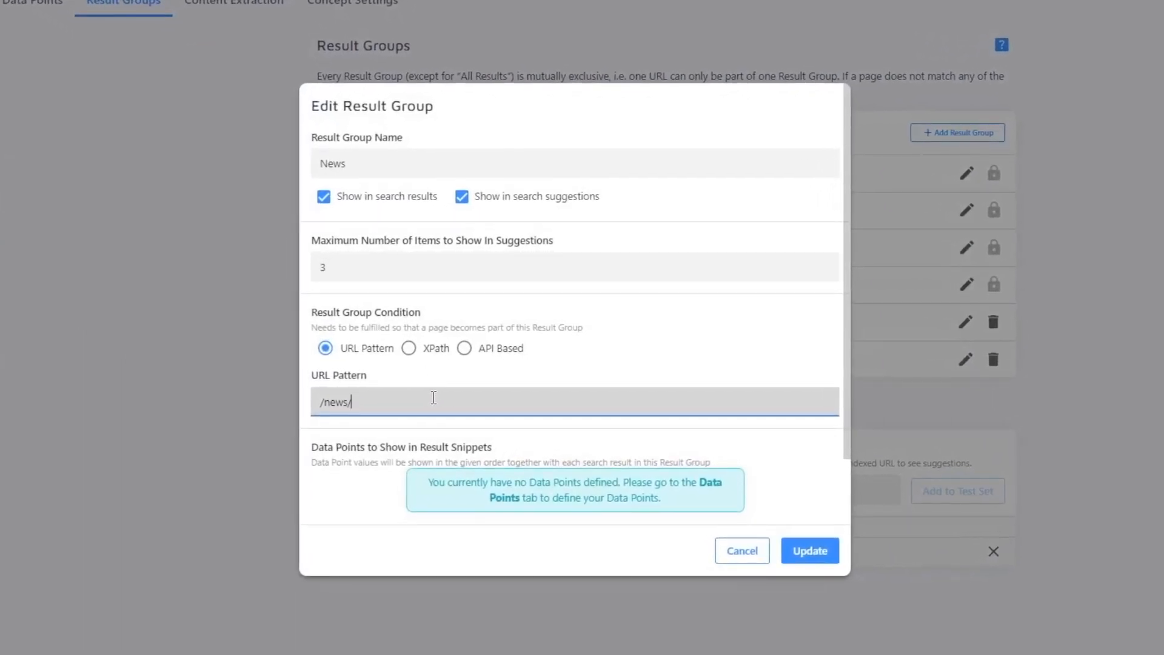
scroll(433, 398, "down", 2)
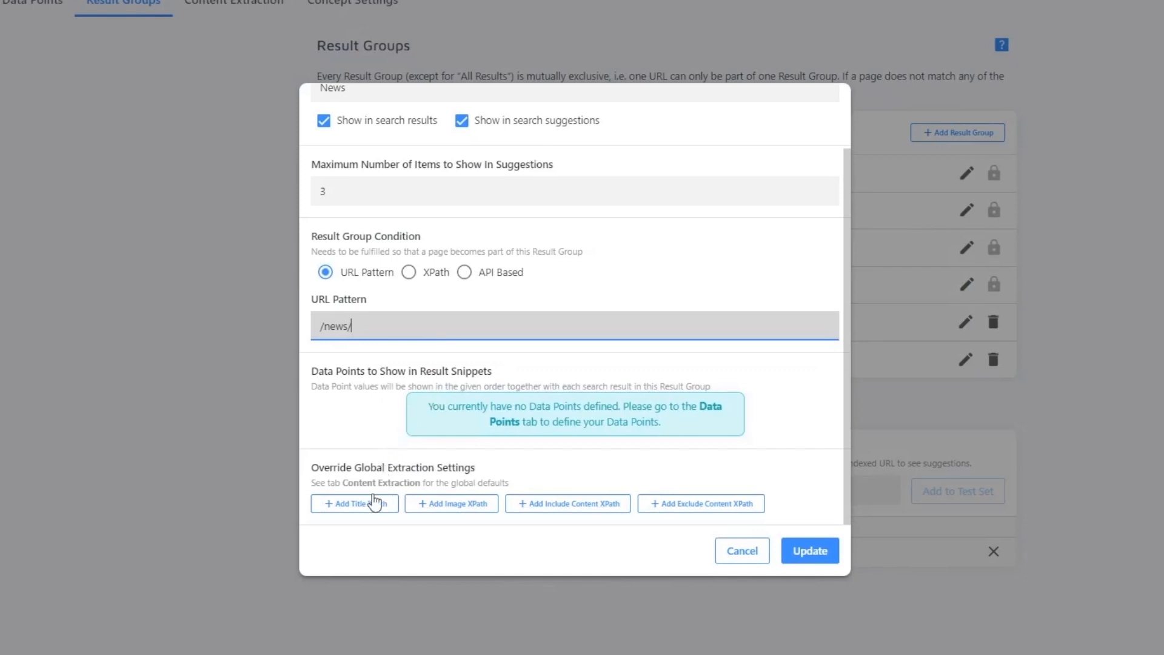
Enter //title as a Title XPath override for the News result group, and cancel the edit
left_click(352, 506)
scroll(400, 494, "down", 2)
left_click(410, 485)
type("//title")
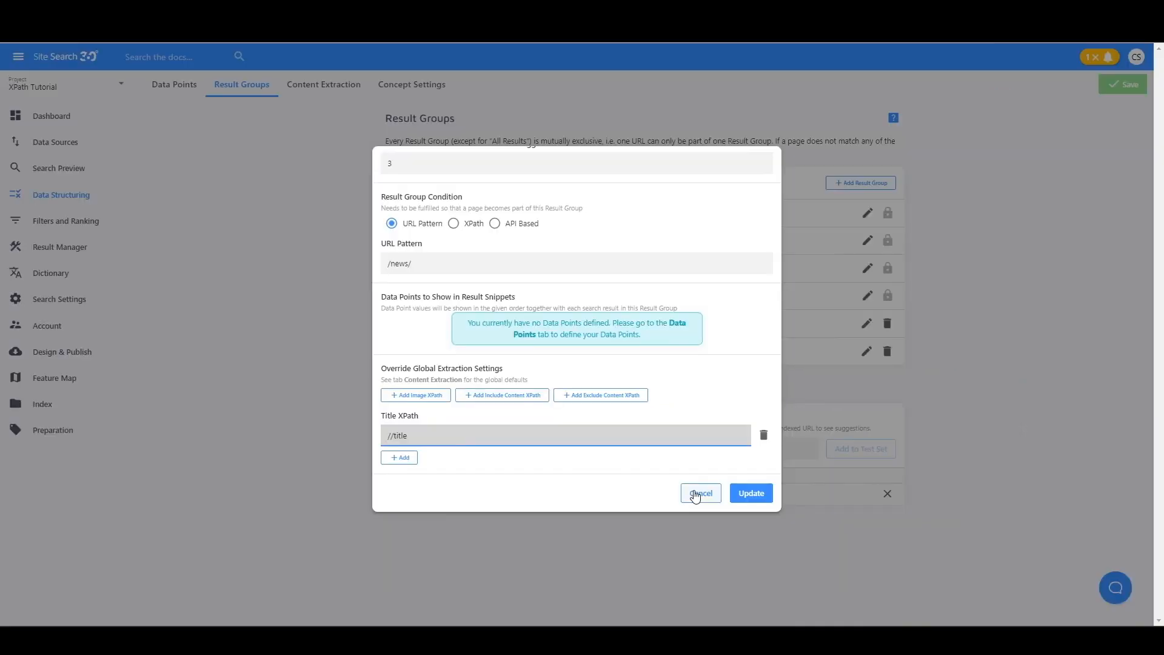
left_click(743, 550)
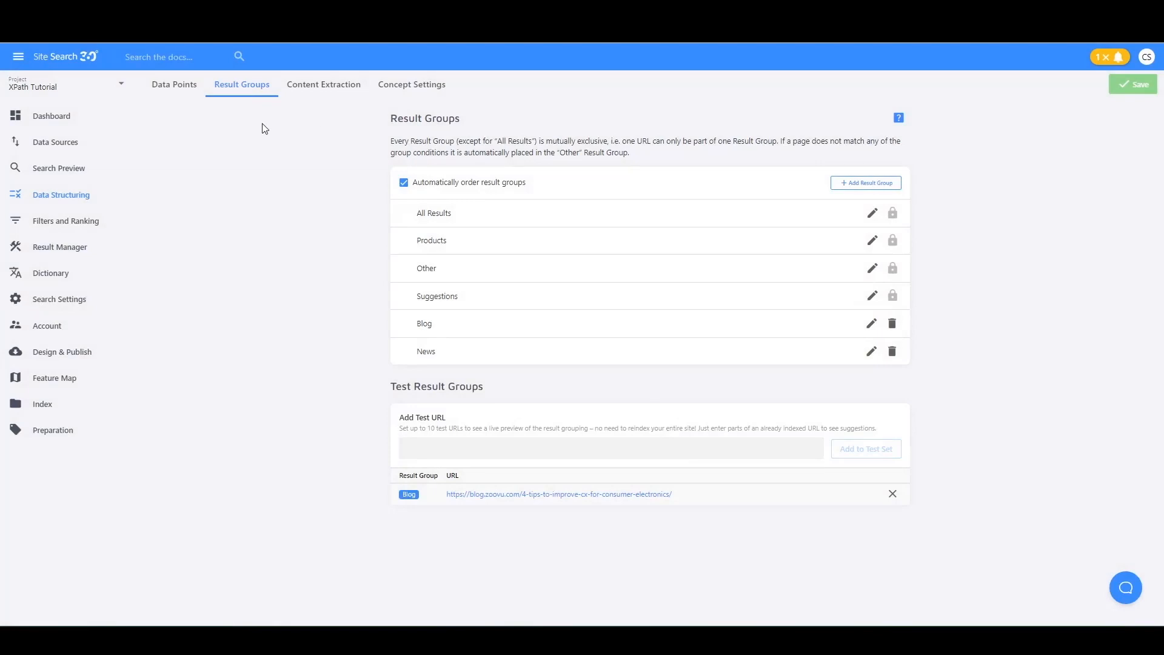
View the Data Points page and open the notification recommending a re-index
left_click(186, 91)
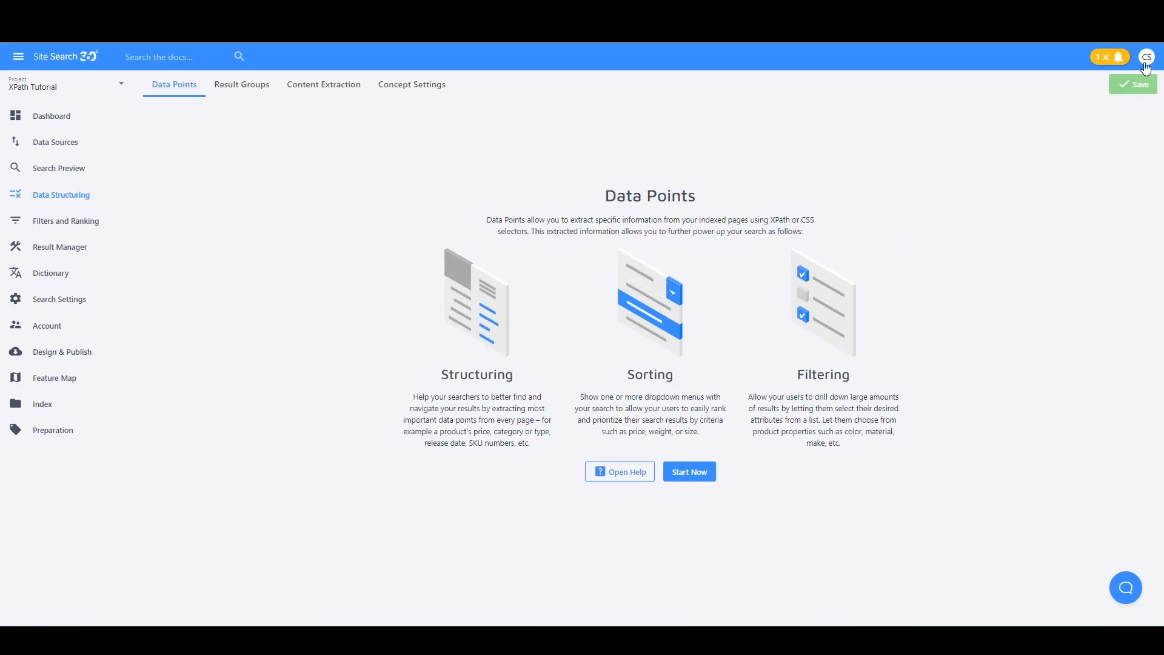
left_click(1123, 61)
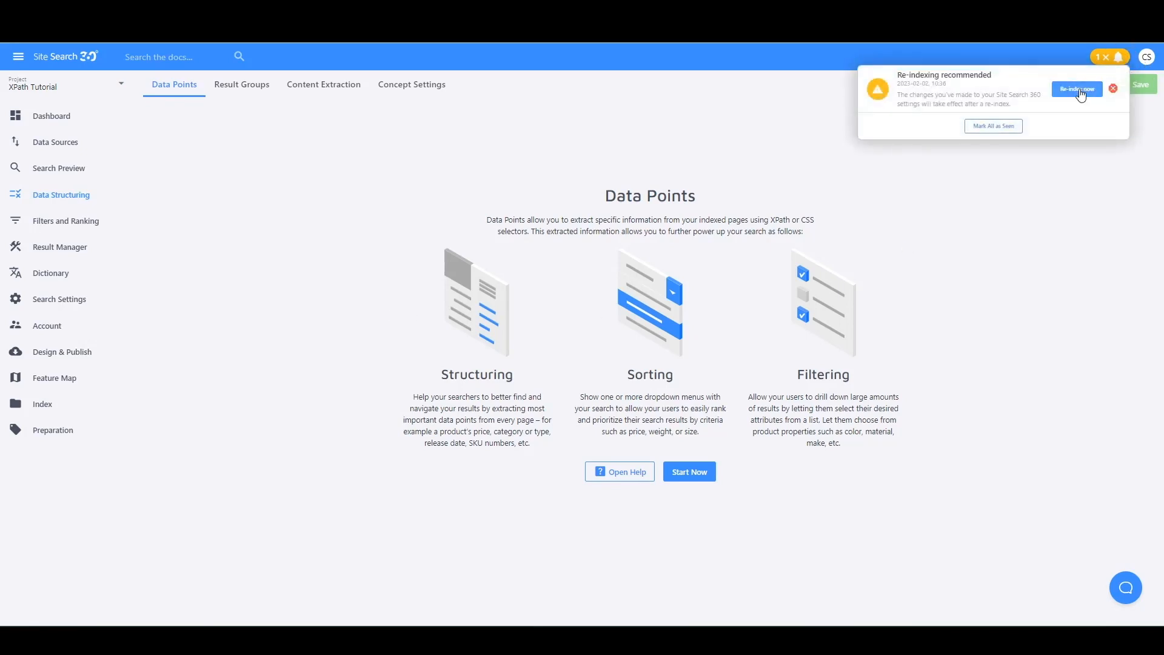